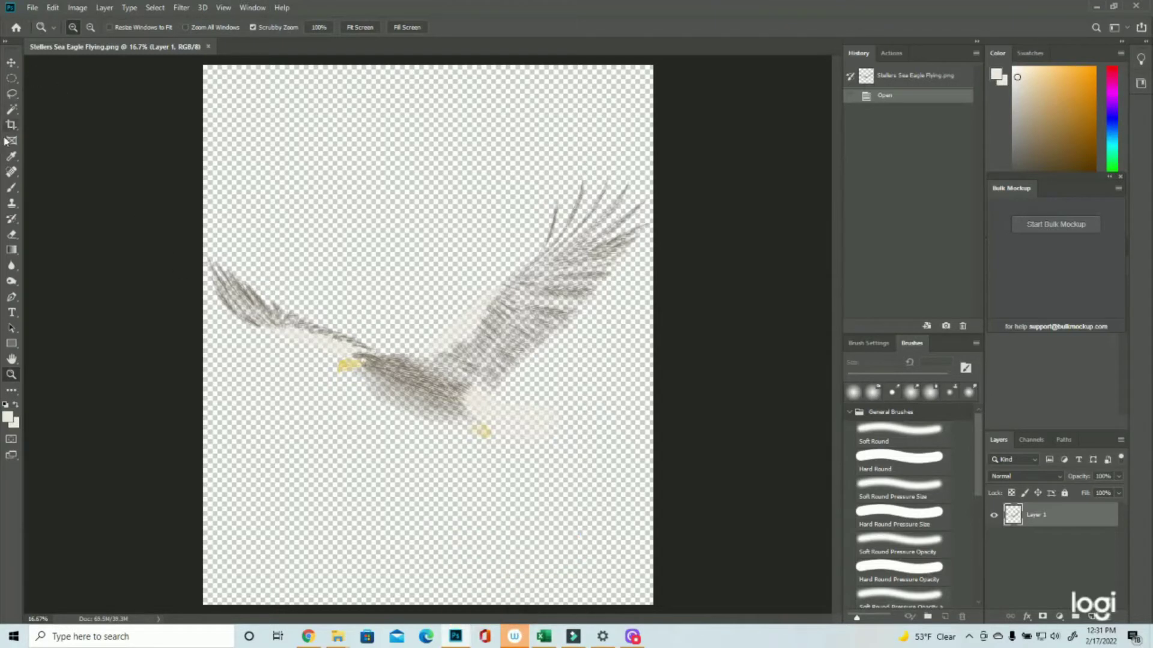
left_click(12, 188)
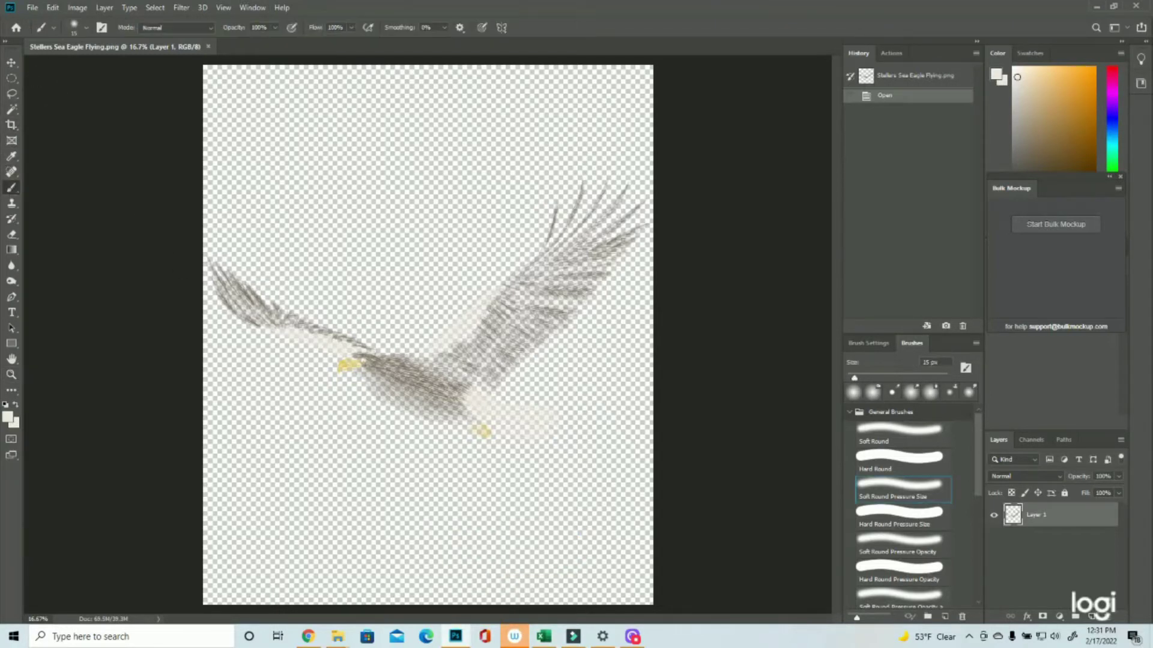
left_click(11, 374)
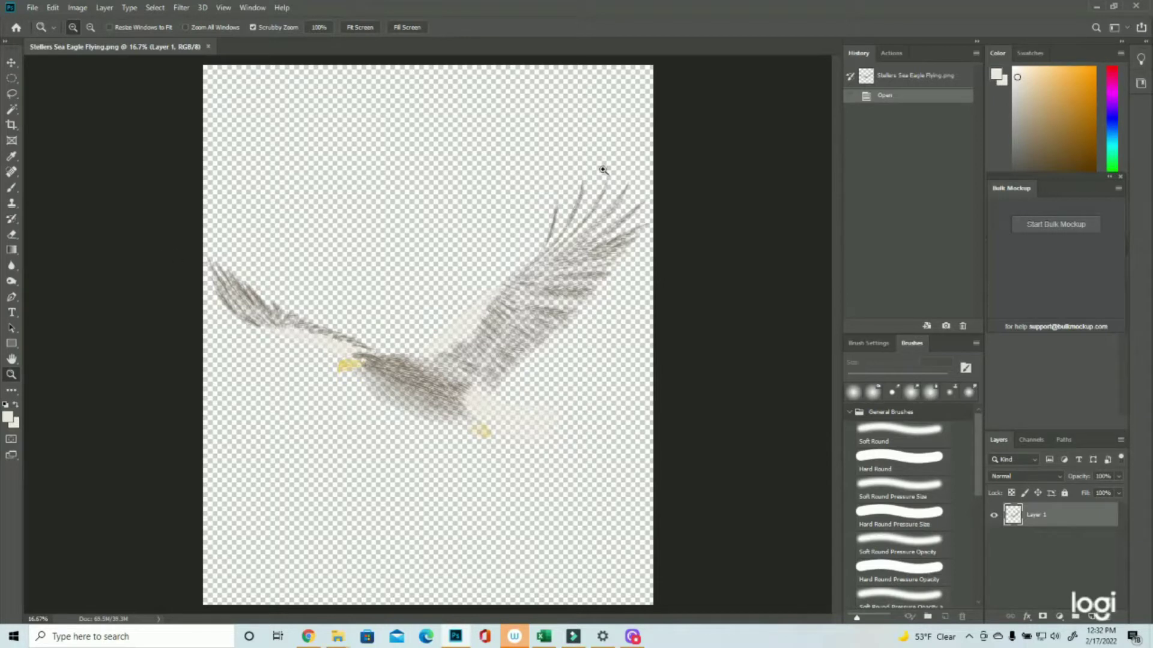
Free-transform the eagle upward toward the canvas top, nudge it a few pixels, and commit.
left_click(54, 7)
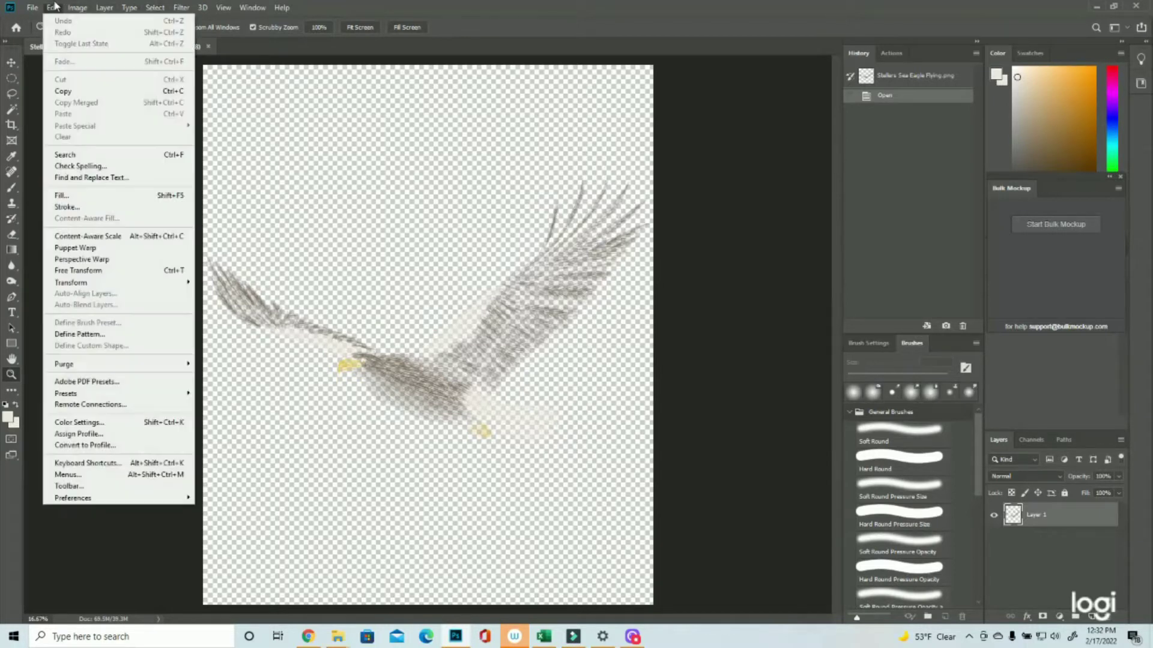
left_click(78, 270)
left_click_drag(515, 348, 515, 237)
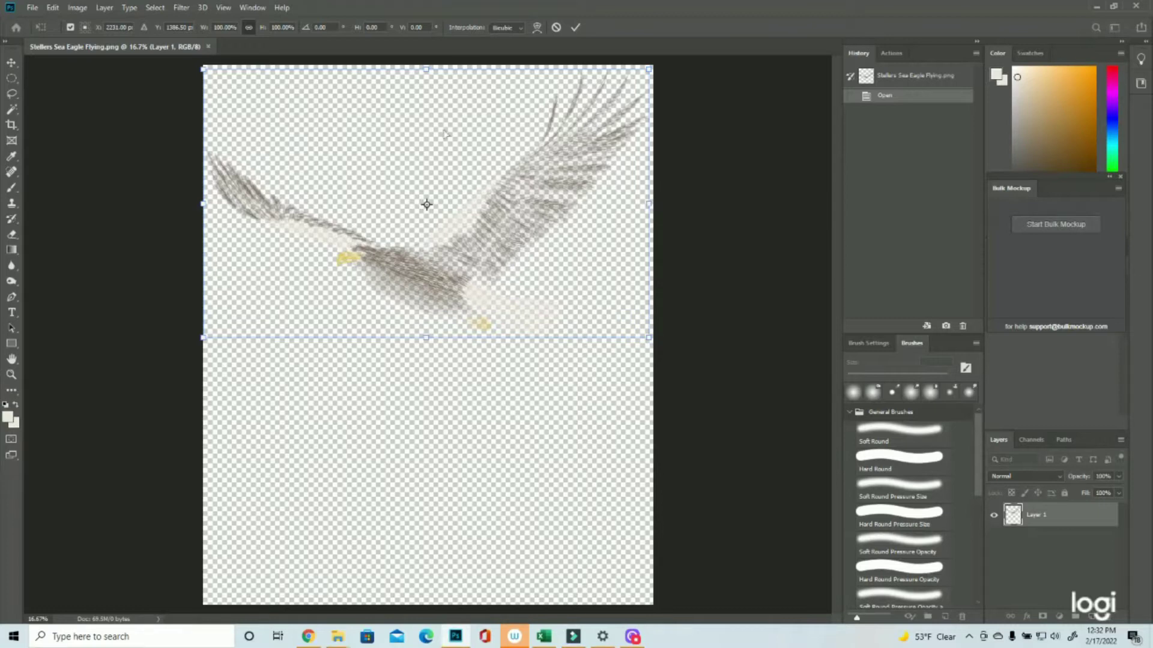
left_click_drag(447, 133, 447, 136)
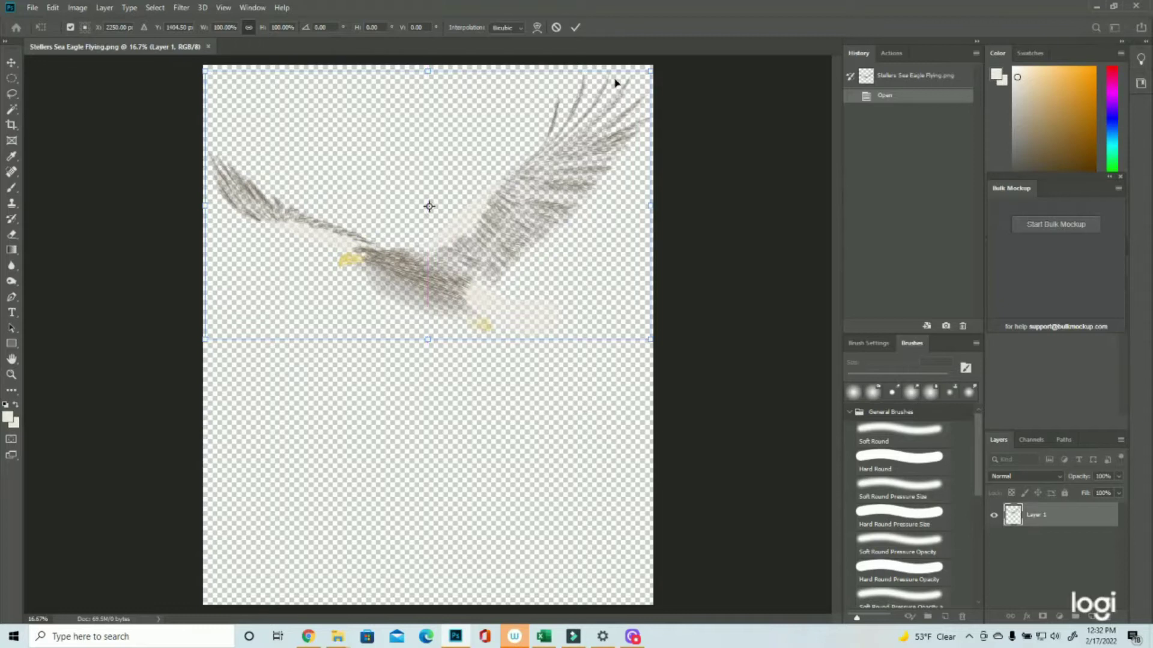
key("Up")
key("Up")
key("Up")
key("Up")
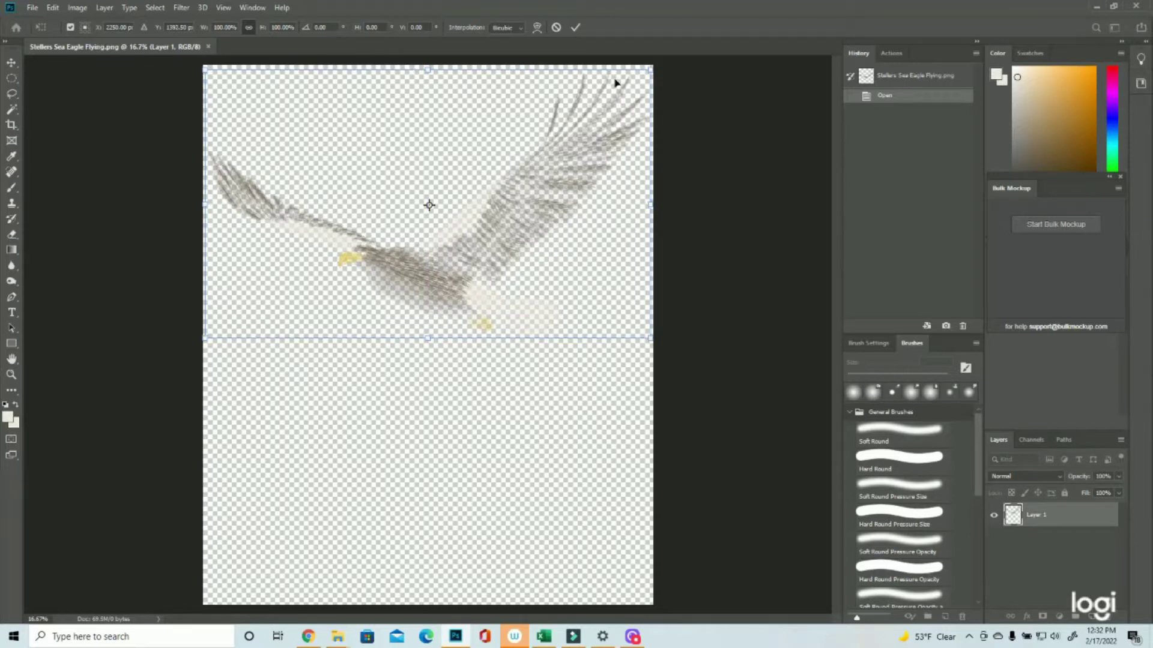
key("z")
Save over Stellers Sea Eagle Flying.png after abandoning Save As.
left_click(32, 7)
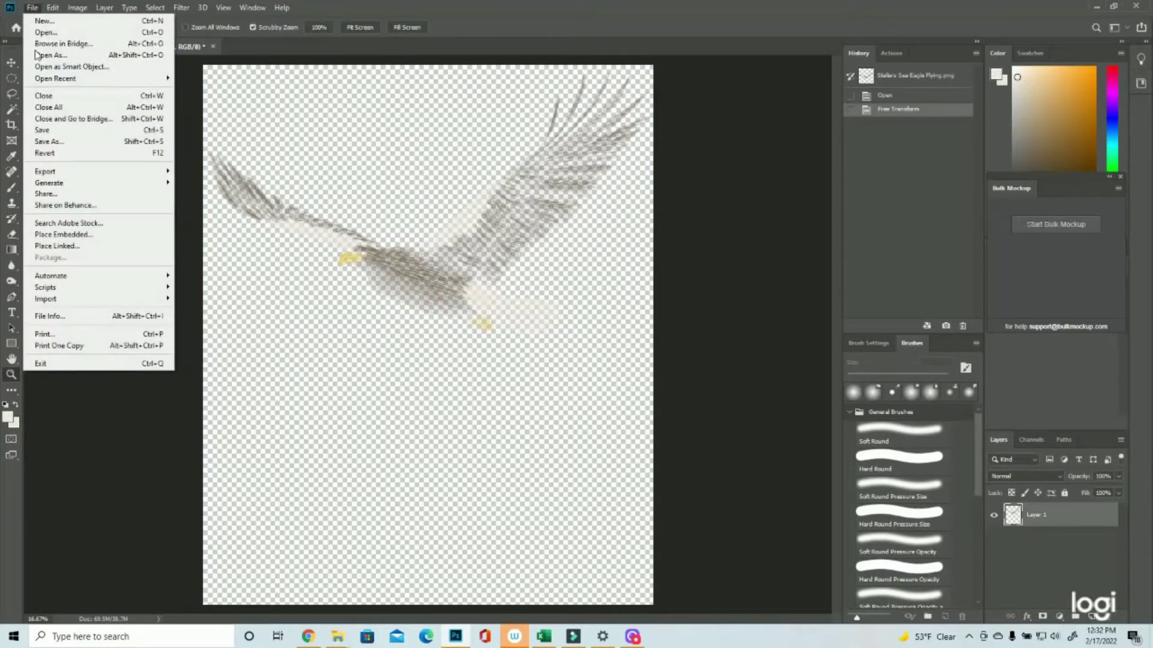
left_click(42, 141)
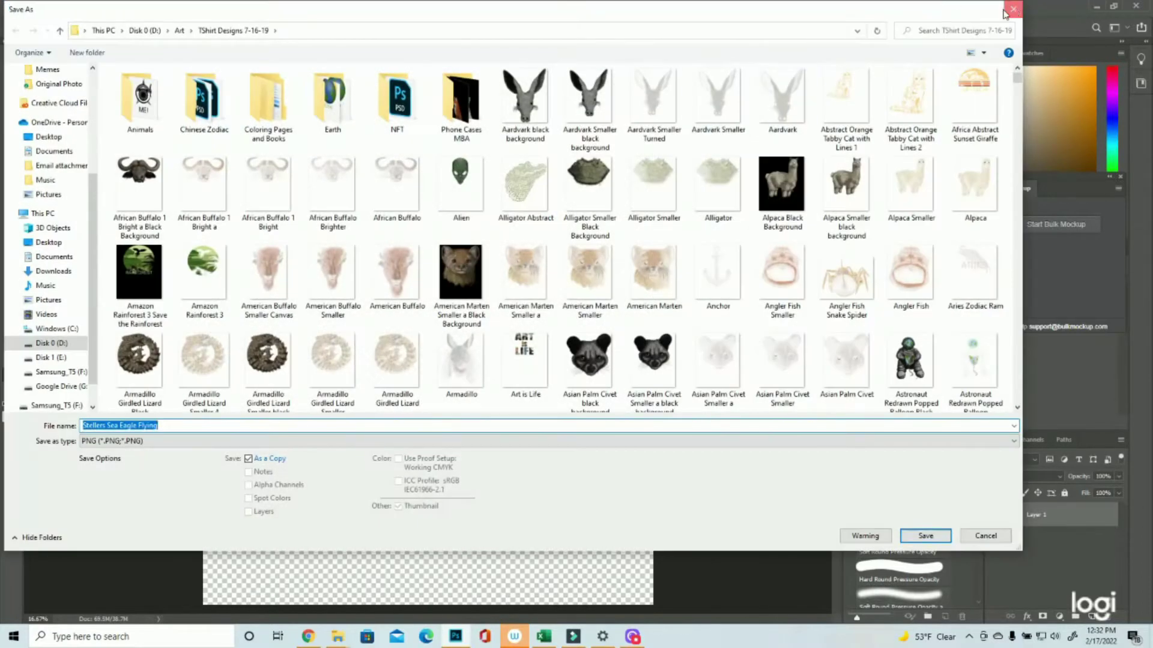
left_click(1005, 13)
left_click(32, 7)
left_click(42, 129)
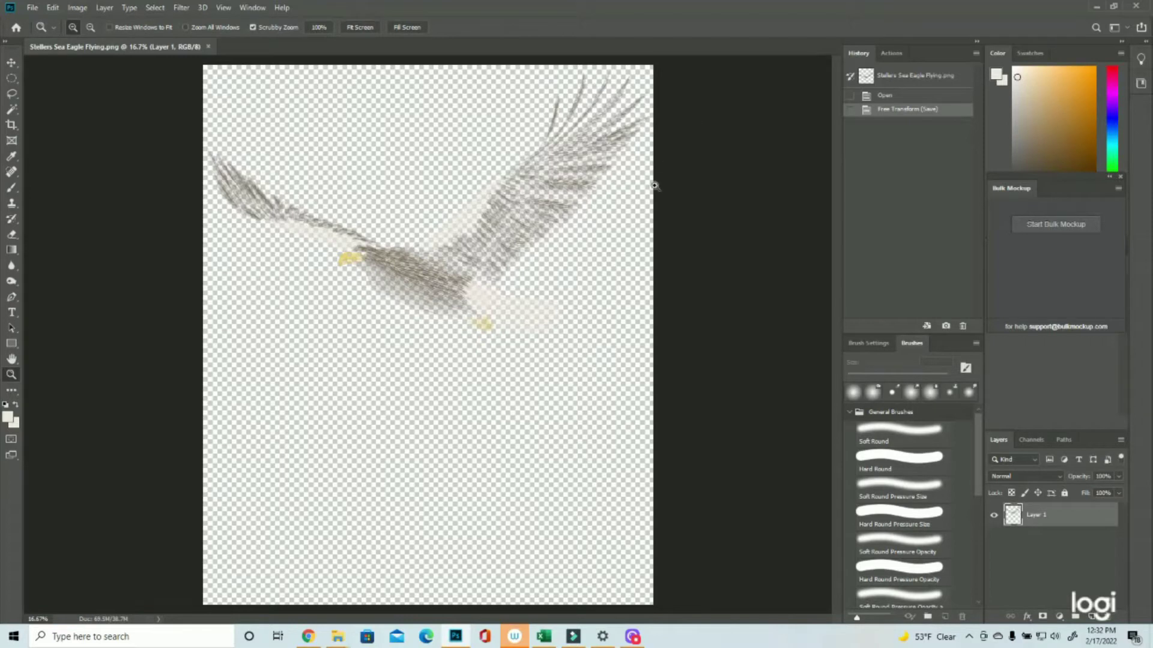
Scale the eagle down slightly from the corner, nudge it into place, and commit.
left_click(53, 8)
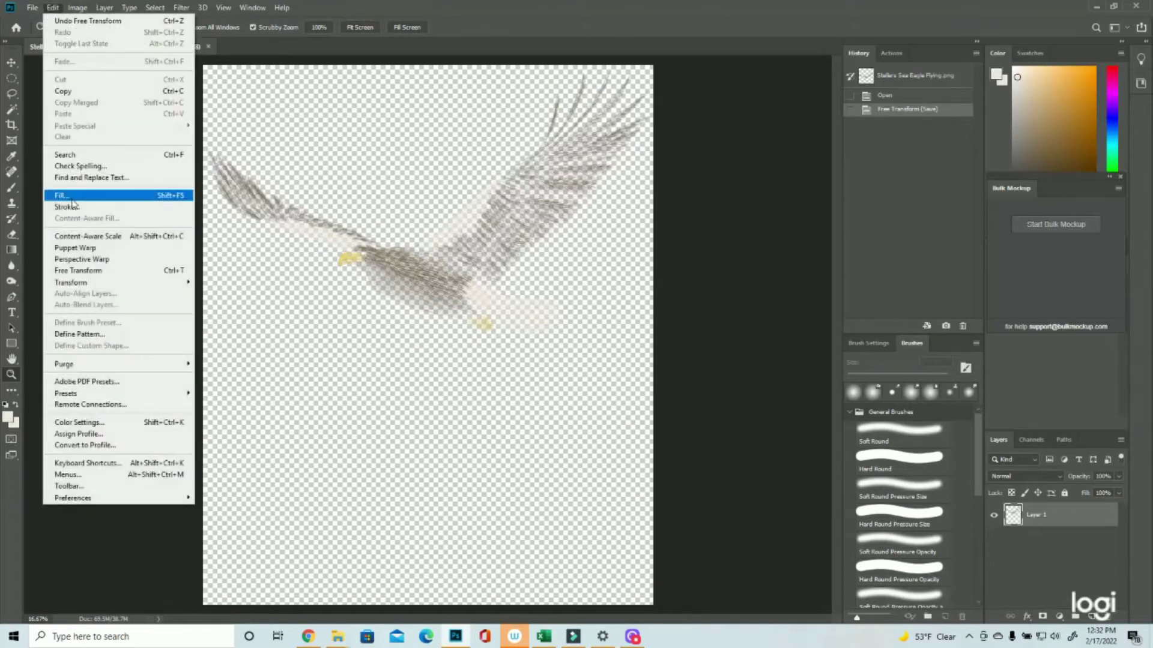
left_click(78, 270)
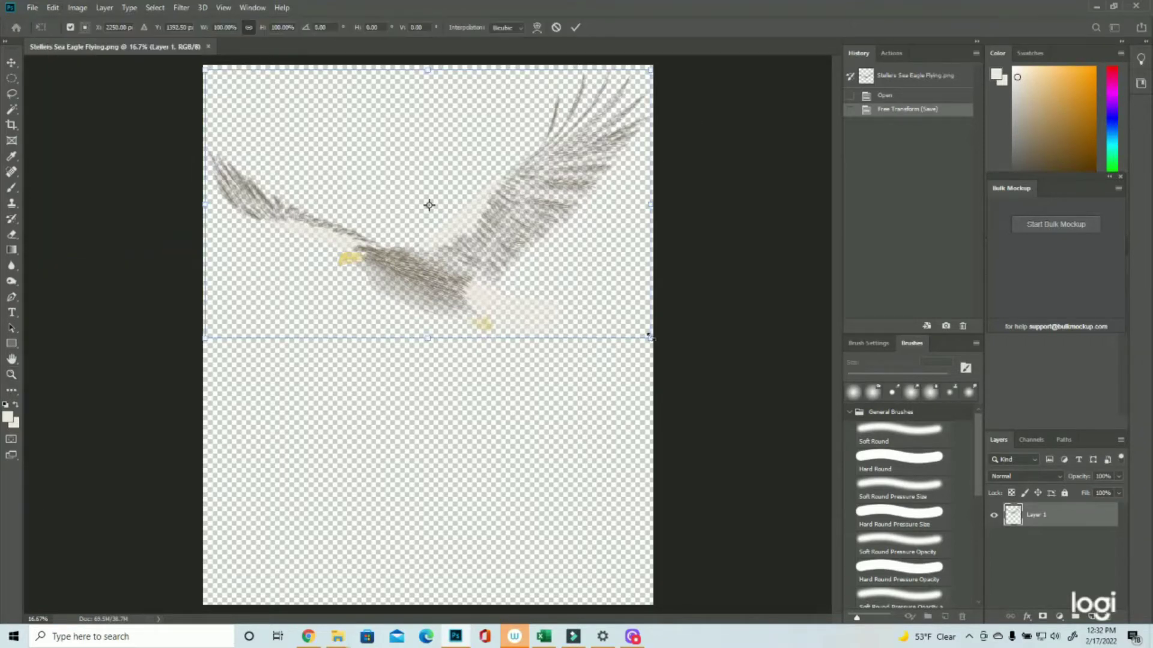
left_click_drag(650, 337, 625, 323)
left_click_drag(518, 226, 527, 228)
key("shift+Up")
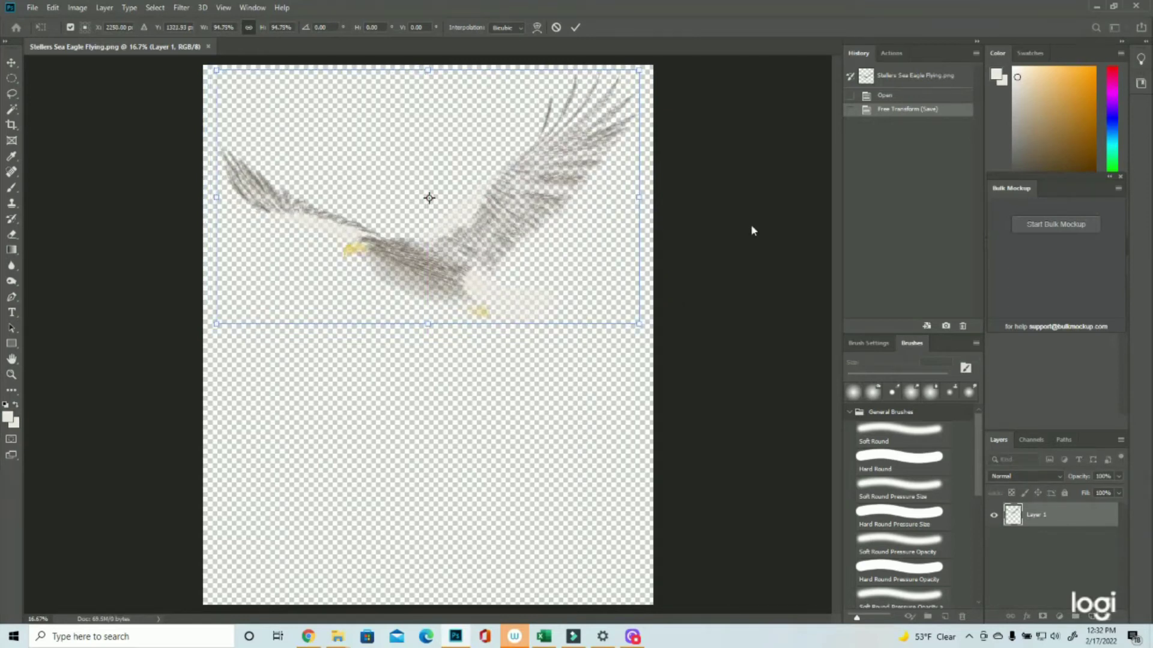
key("z")
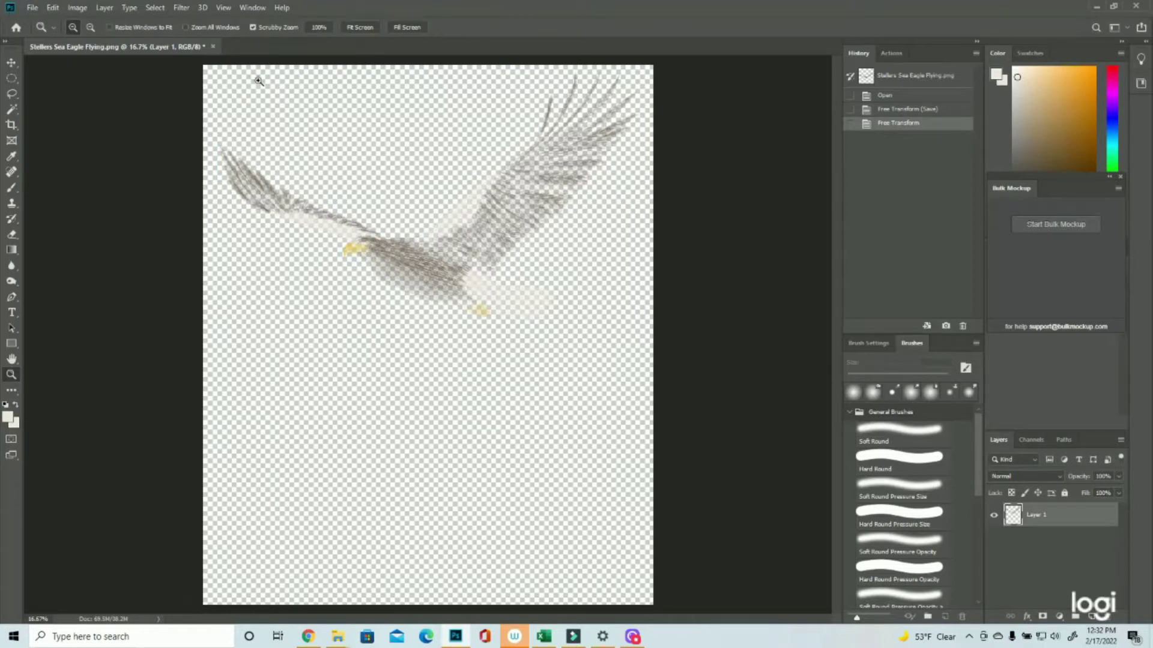
Save a PNG copy named 'Stellers Sea Eagle Flying Smaller' with default PNG options.
left_click(32, 8)
left_click(69, 141)
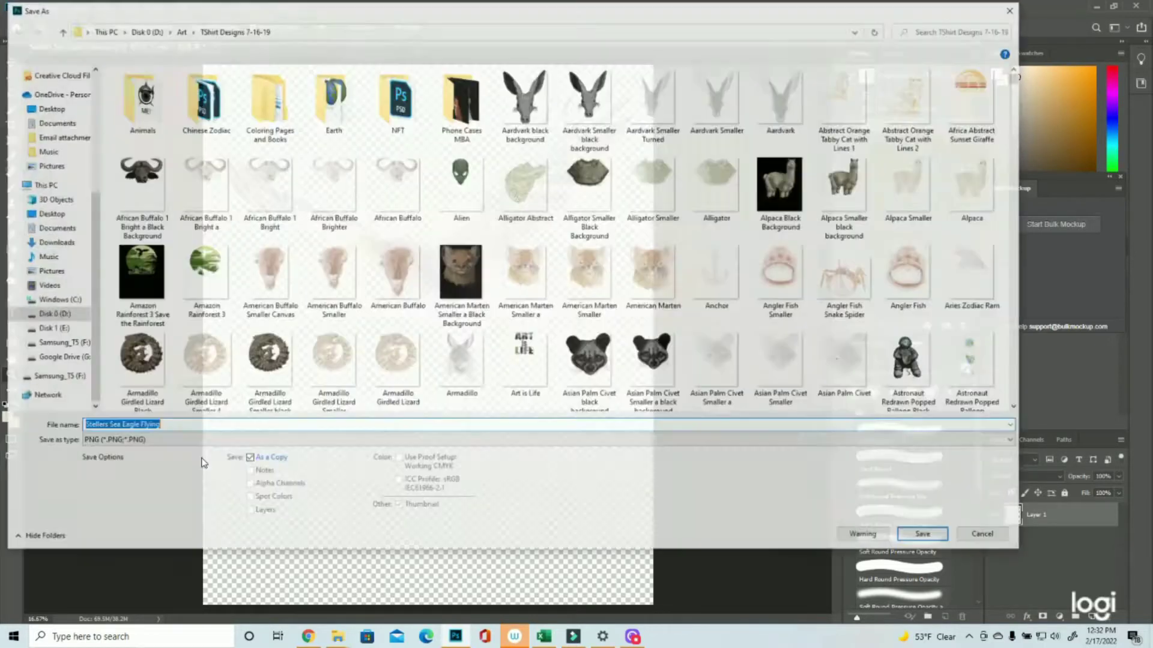
key("End")
type("Smaller")
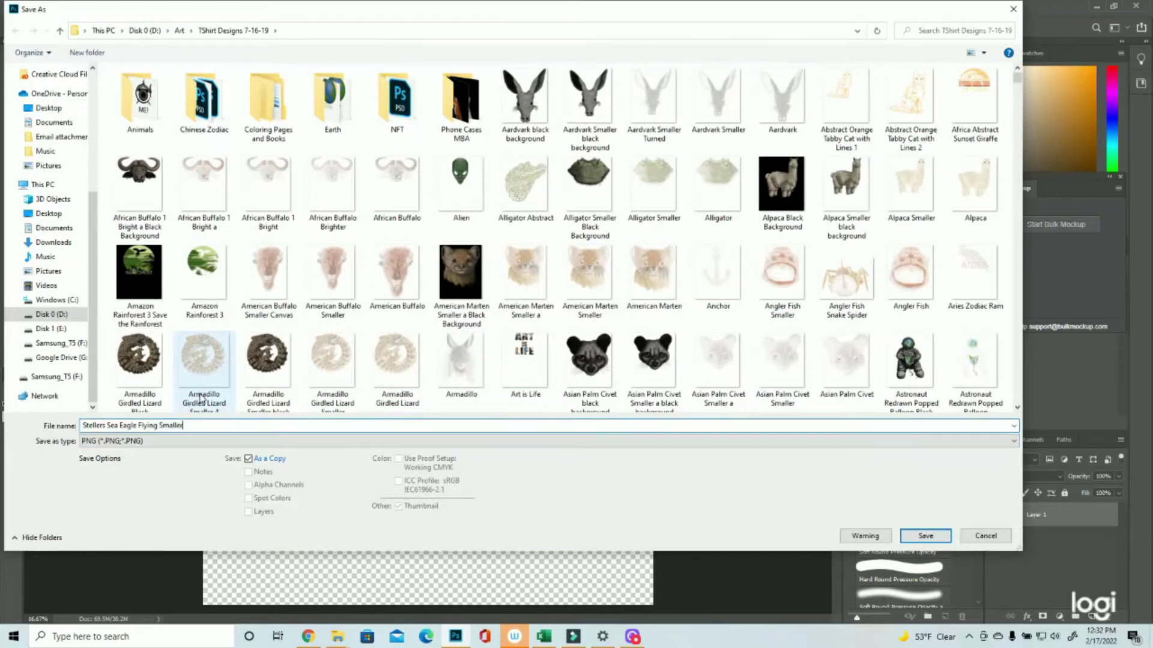
left_click(925, 536)
key("Return")
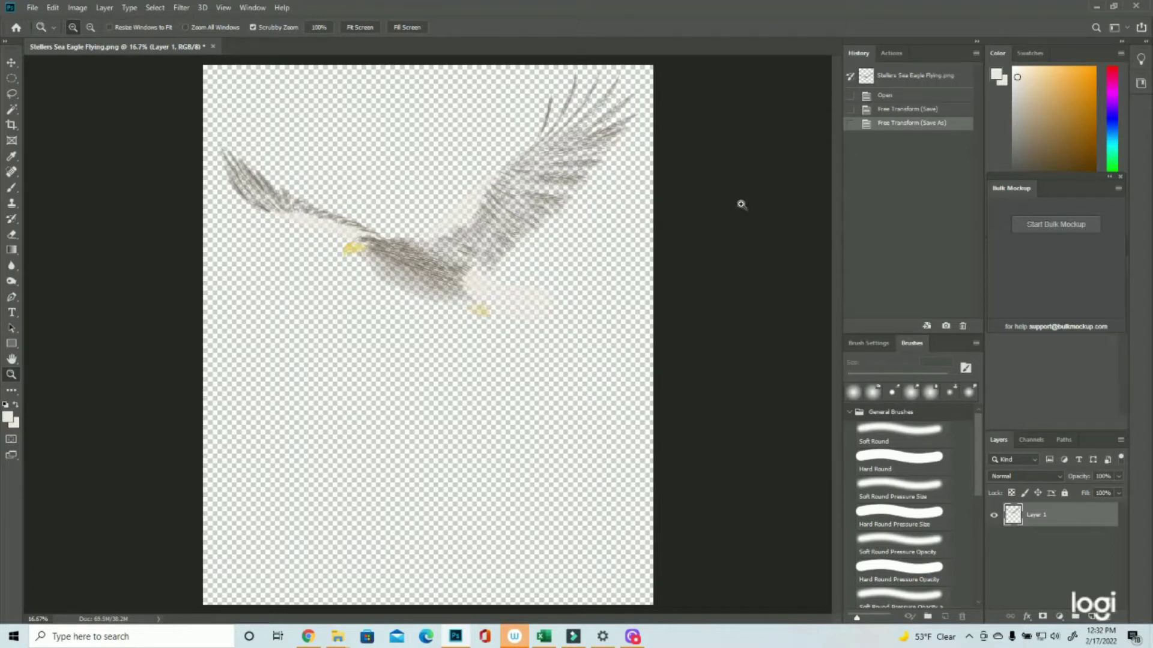
Revert History to the first saved transform, duplicate Layer 1, hide it, and stack Layer 1 copy beneath.
left_click(897, 97)
left_click(899, 110)
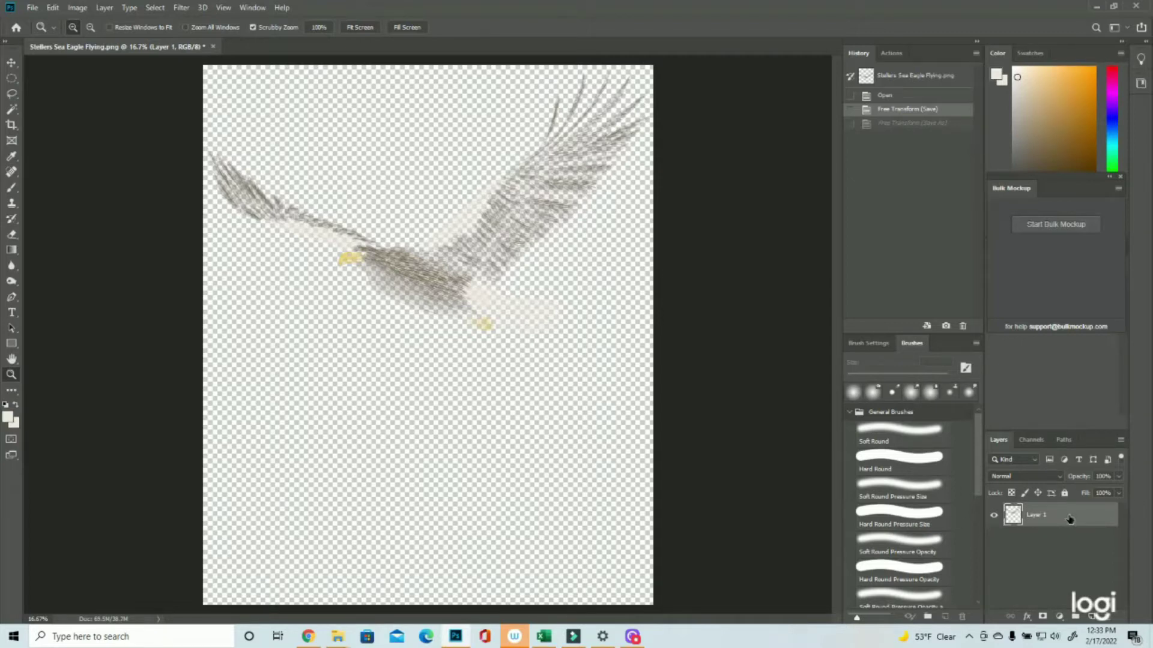
left_click_drag(1070, 519, 1091, 617)
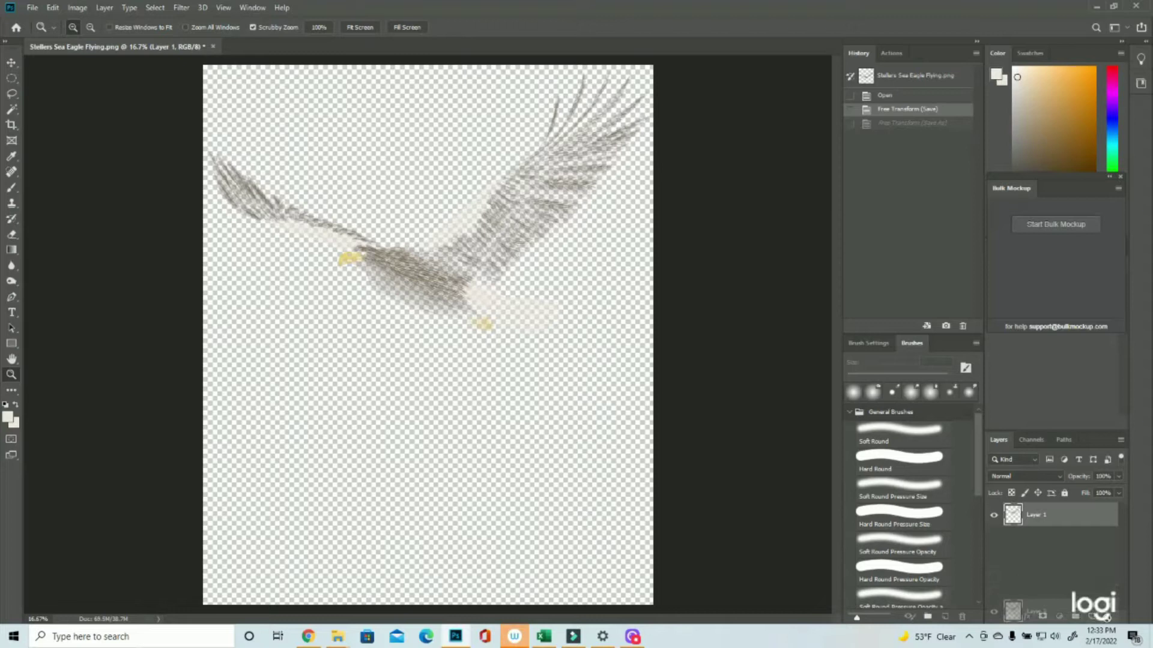
left_click_drag(1091, 619, 1093, 621)
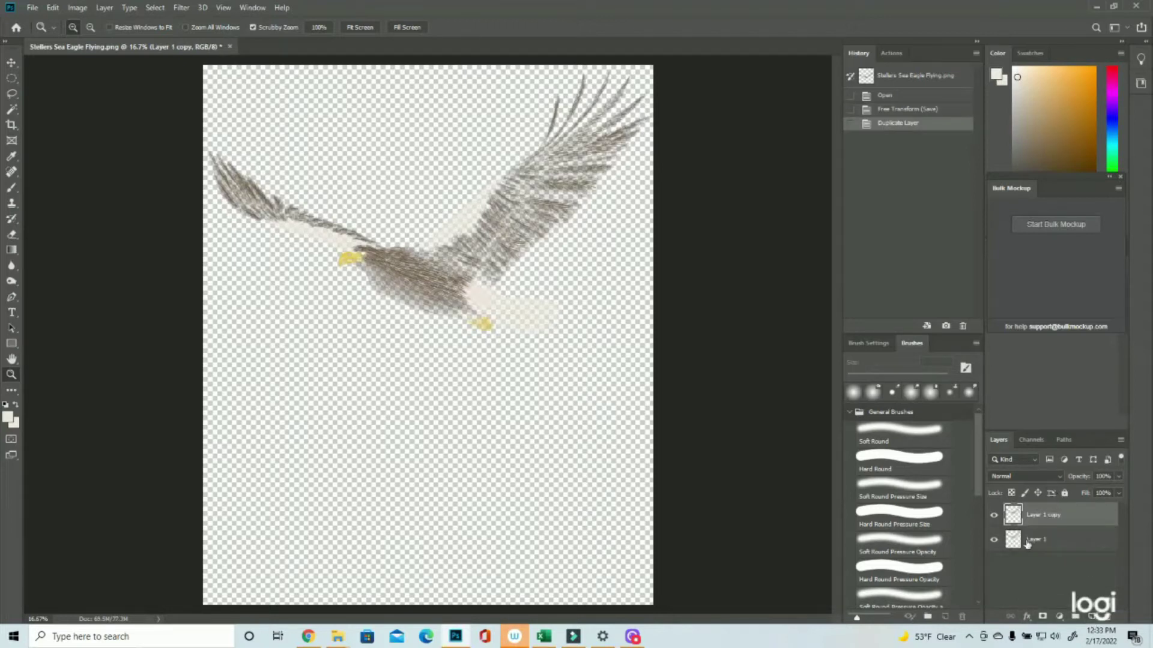
left_click(993, 539)
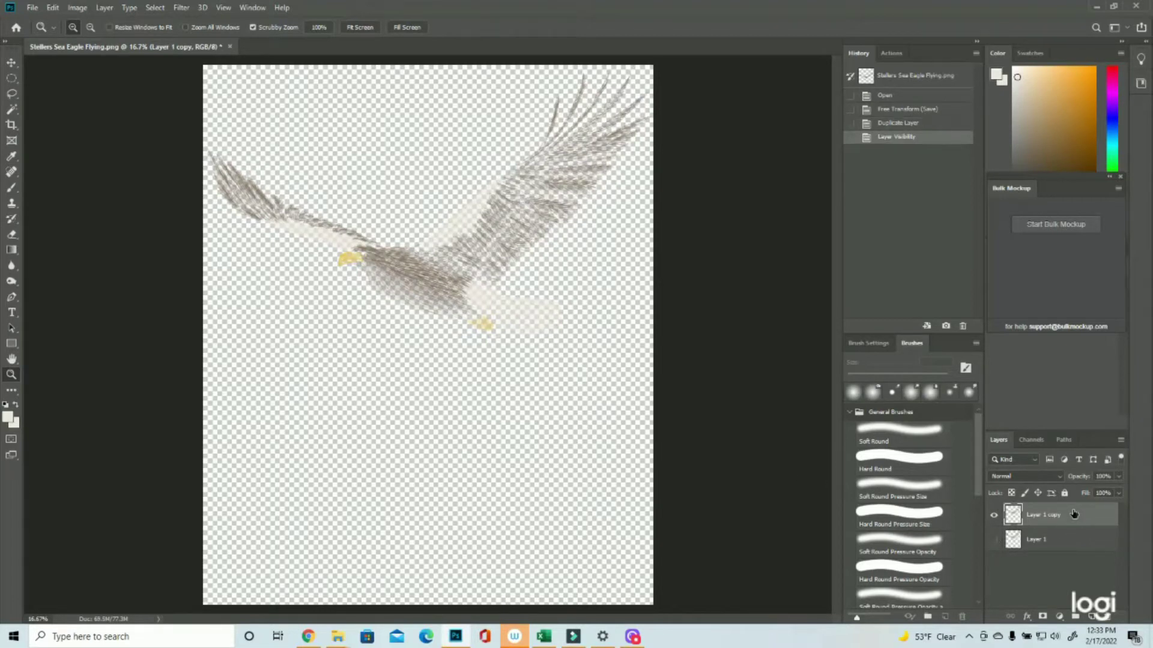
left_click_drag(1074, 514, 1061, 547)
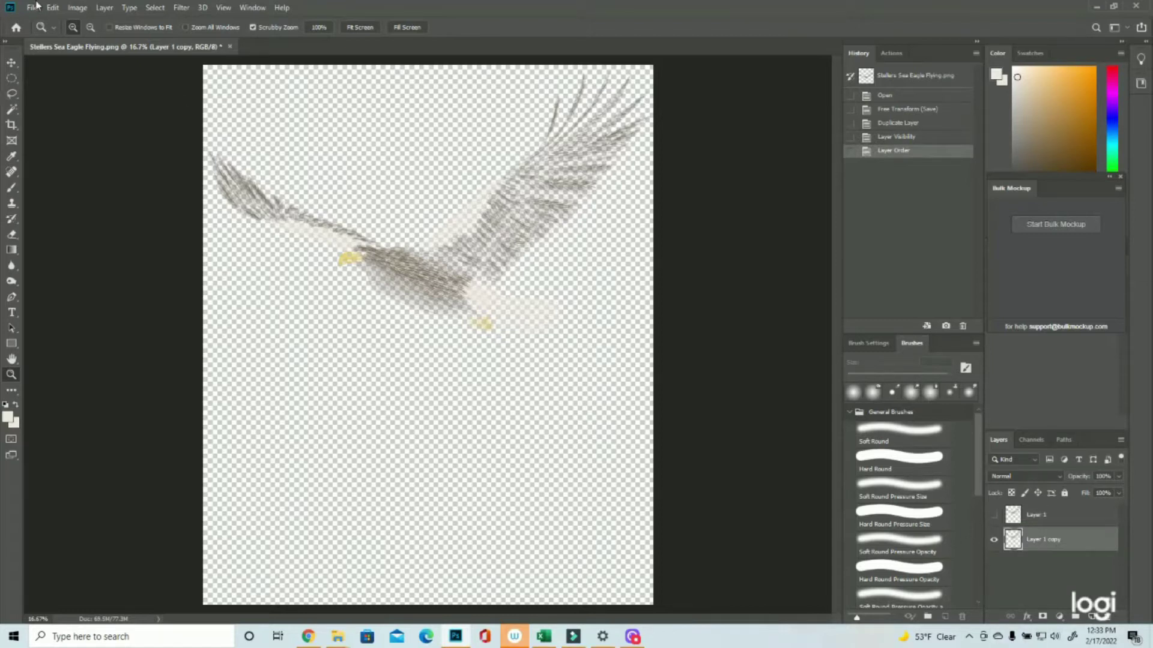
Apply Levels to Layer 1 copy with the Output Levels white slider at 0.
left_click(80, 7)
mouse_move(100, 46)
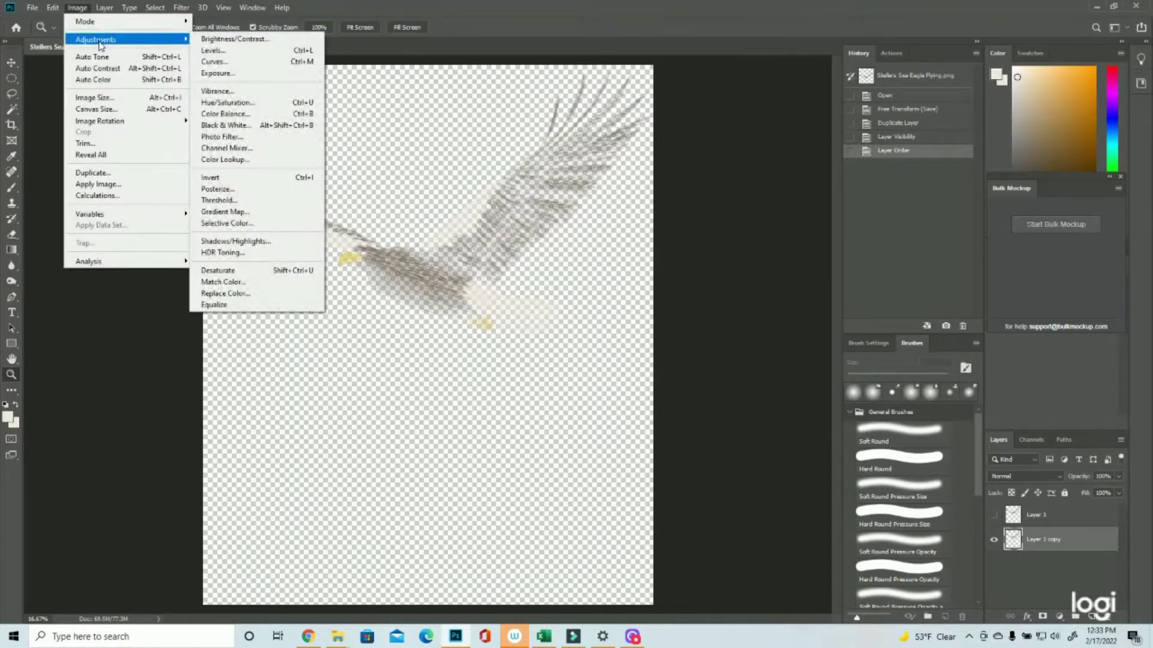
left_click(221, 51)
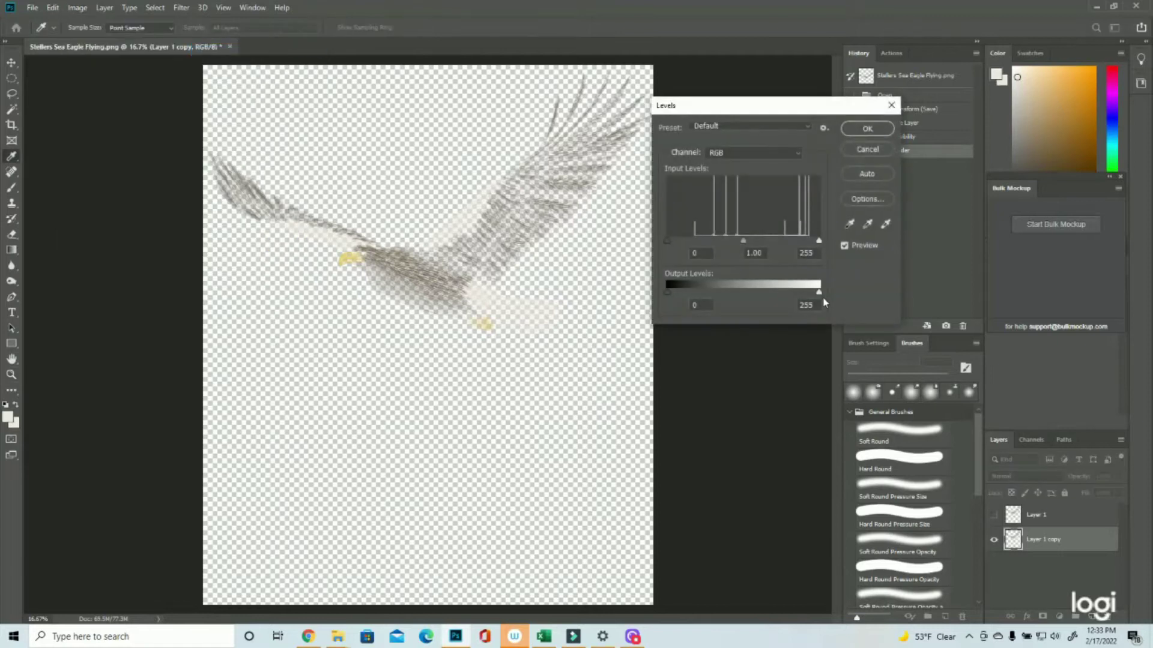
left_click_drag(818, 292, 666, 292)
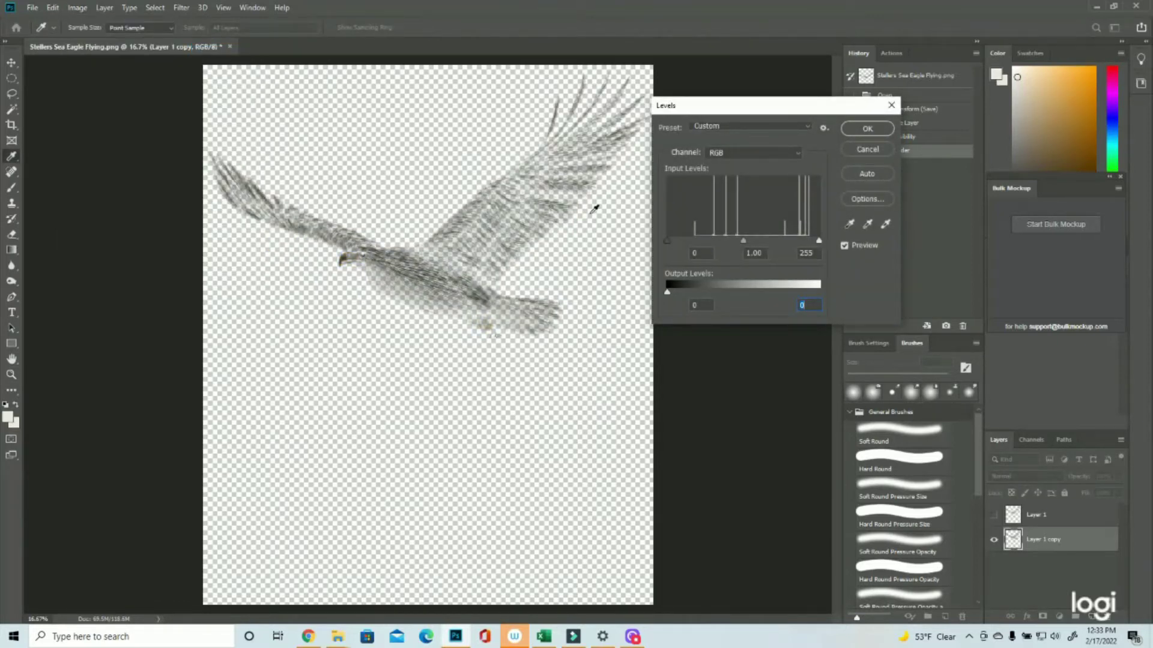
left_click(867, 128)
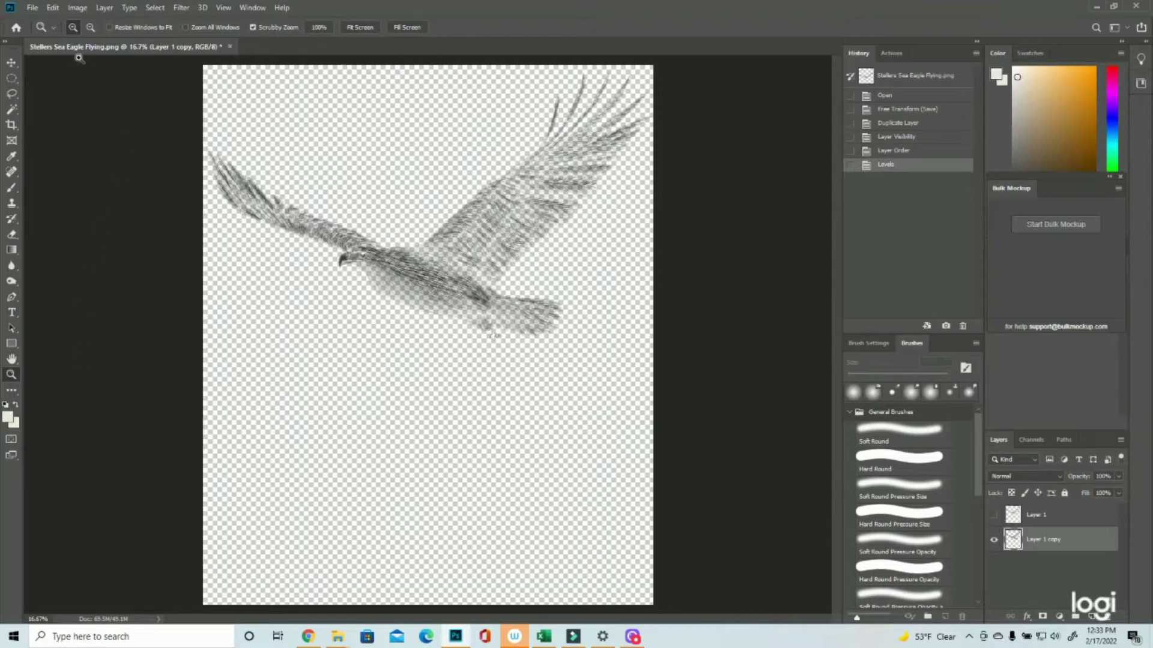
Stroke the eagle on Layer 1 copy with a 7 px pure black (000000) stroke.
left_click(54, 7)
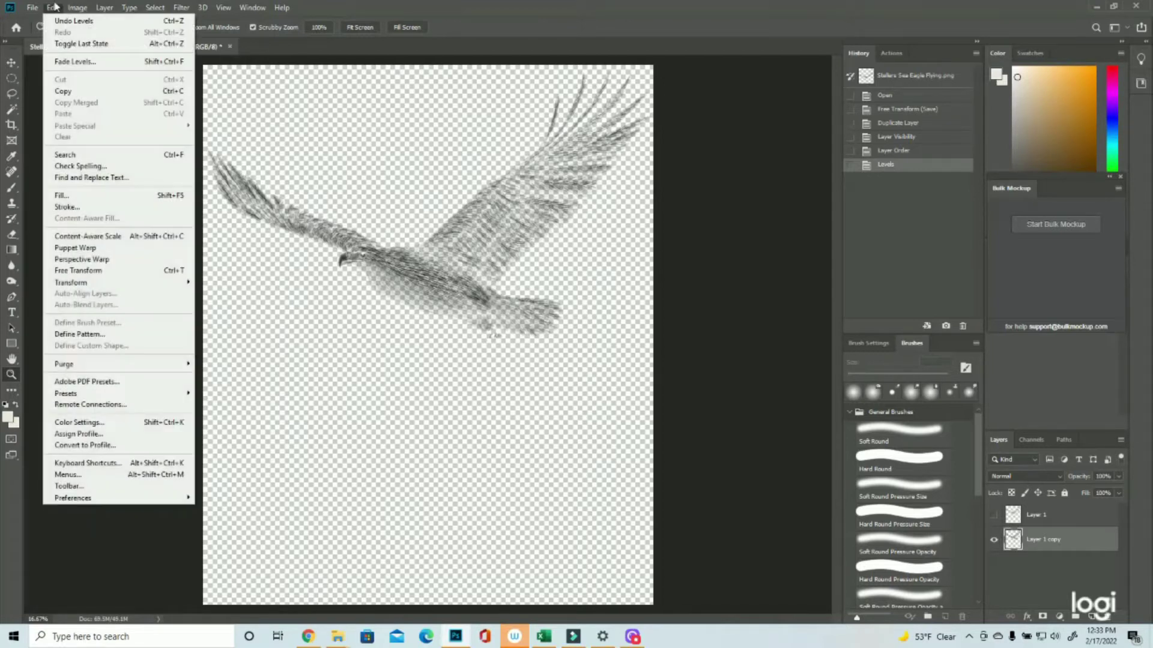
left_click(74, 211)
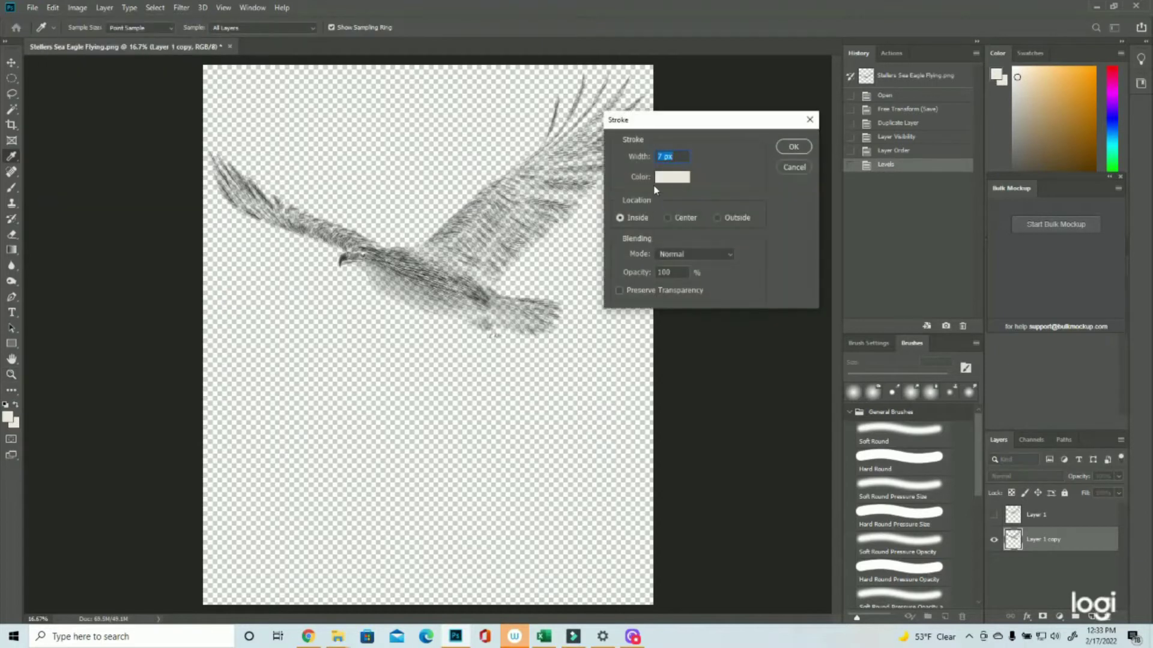
left_click(675, 178)
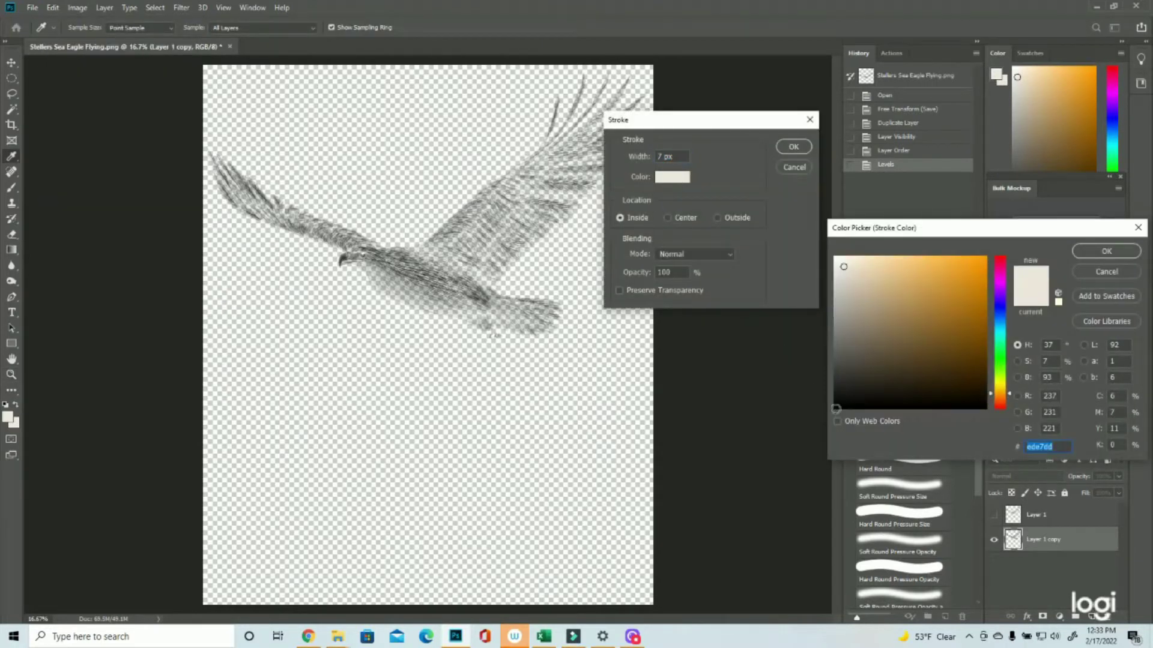
left_click(837, 407)
mouse_move(835, 406)
left_mouse_down()
mouse_move(816, 437)
mouse_move(829, 421)
left_mouse_up()
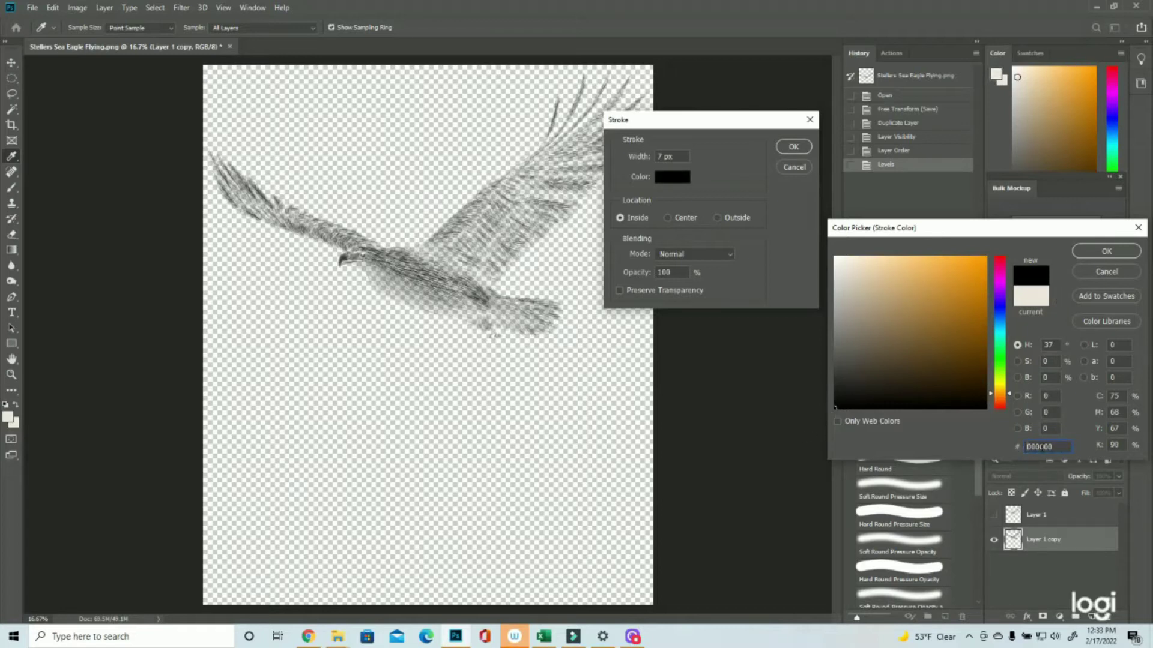
left_click(835, 407)
left_click_drag(835, 408, 831, 415)
left_click(1104, 252)
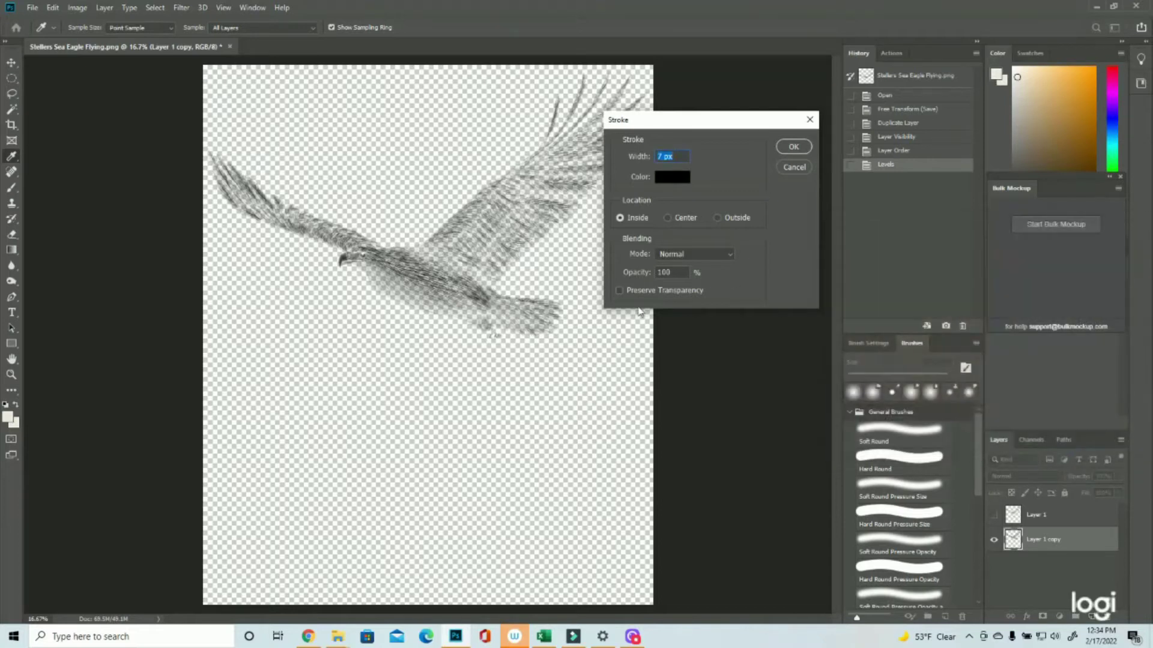
left_click(792, 148)
key("z")
Add a 3 px black stroke centred on the eagle's line edges.
left_click(53, 8)
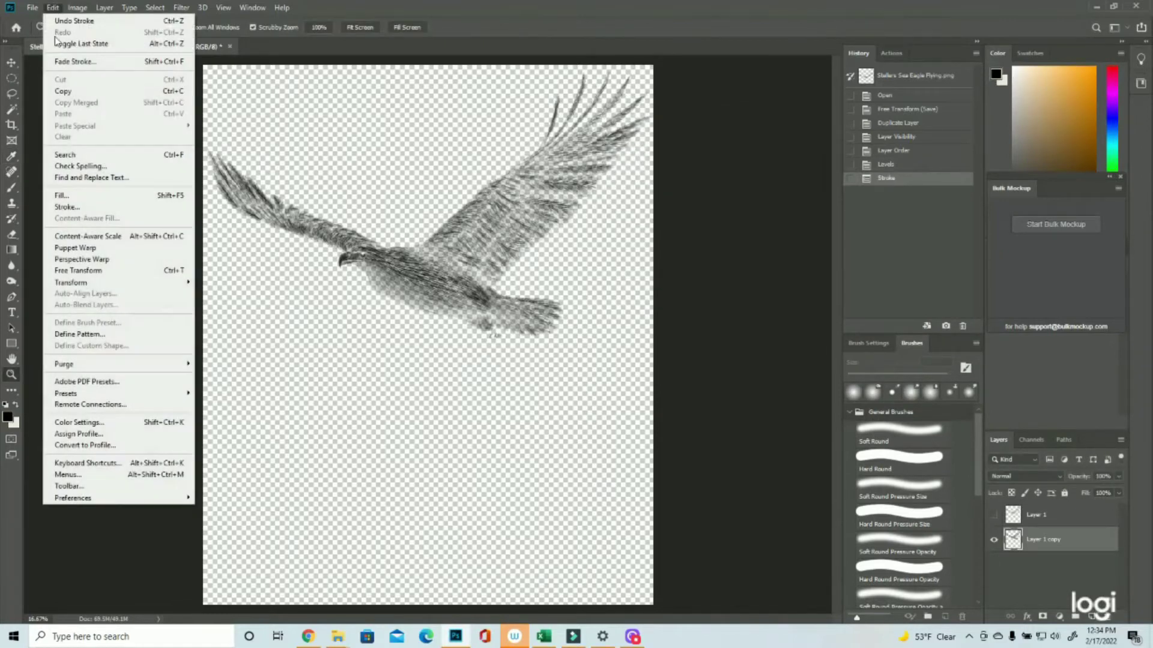
left_click(65, 207)
left_click(667, 218)
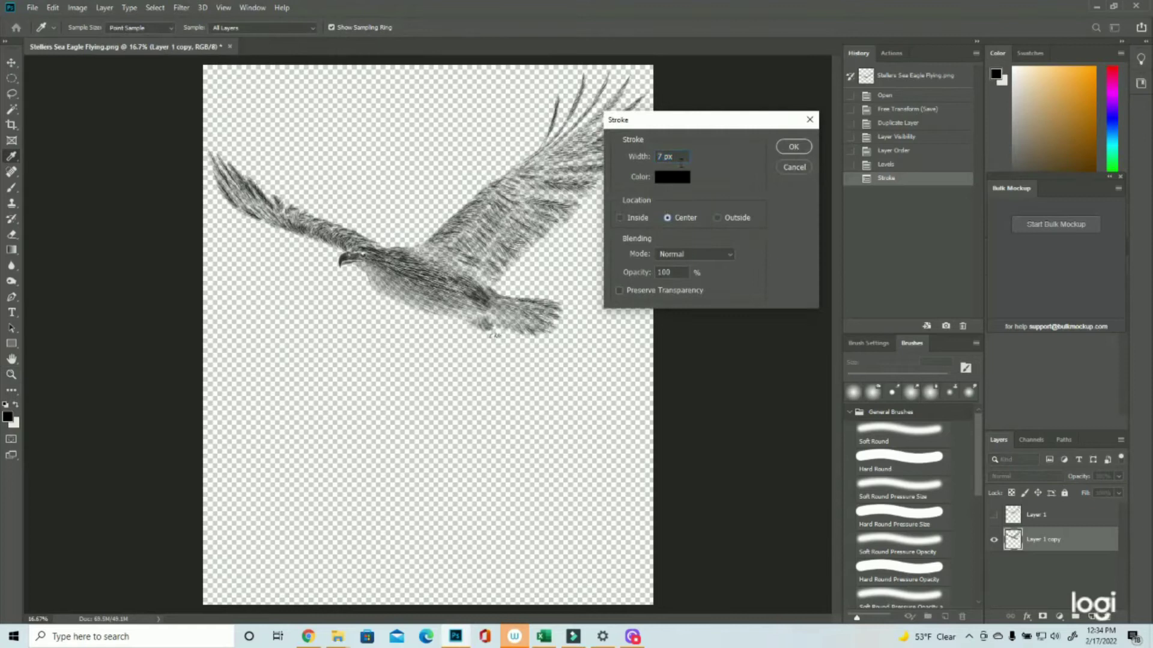
type("3")
left_click(794, 147)
key("z")
Add a 3 px black stroke outside the eagle's edges.
left_click(53, 7)
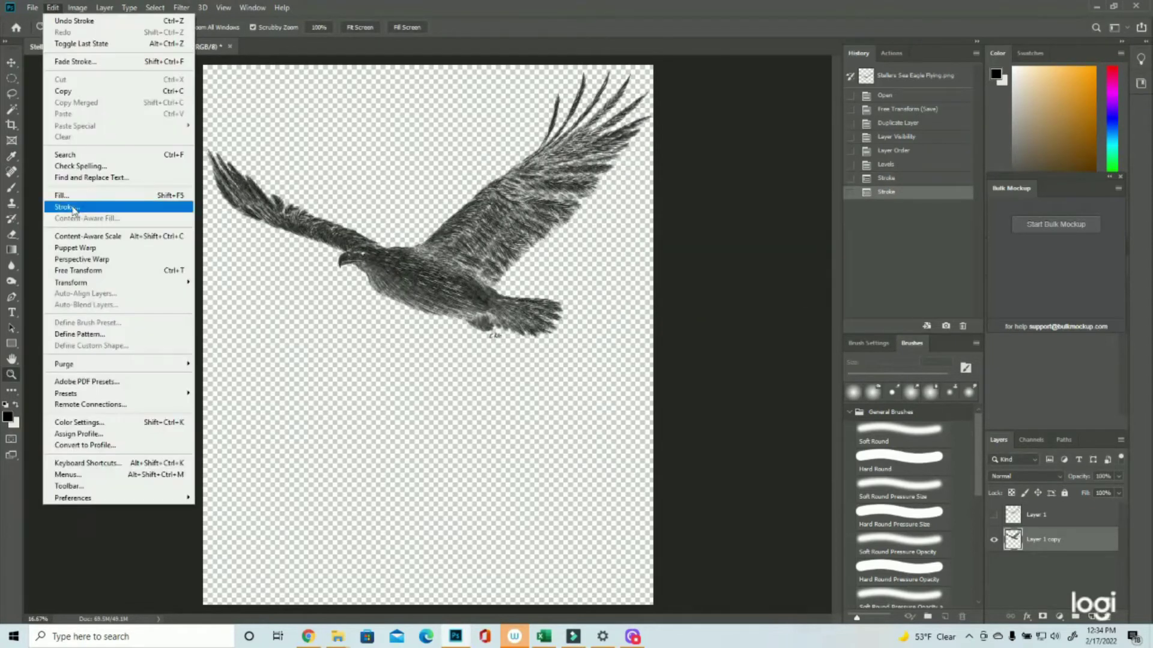
left_click(73, 209)
left_click(717, 218)
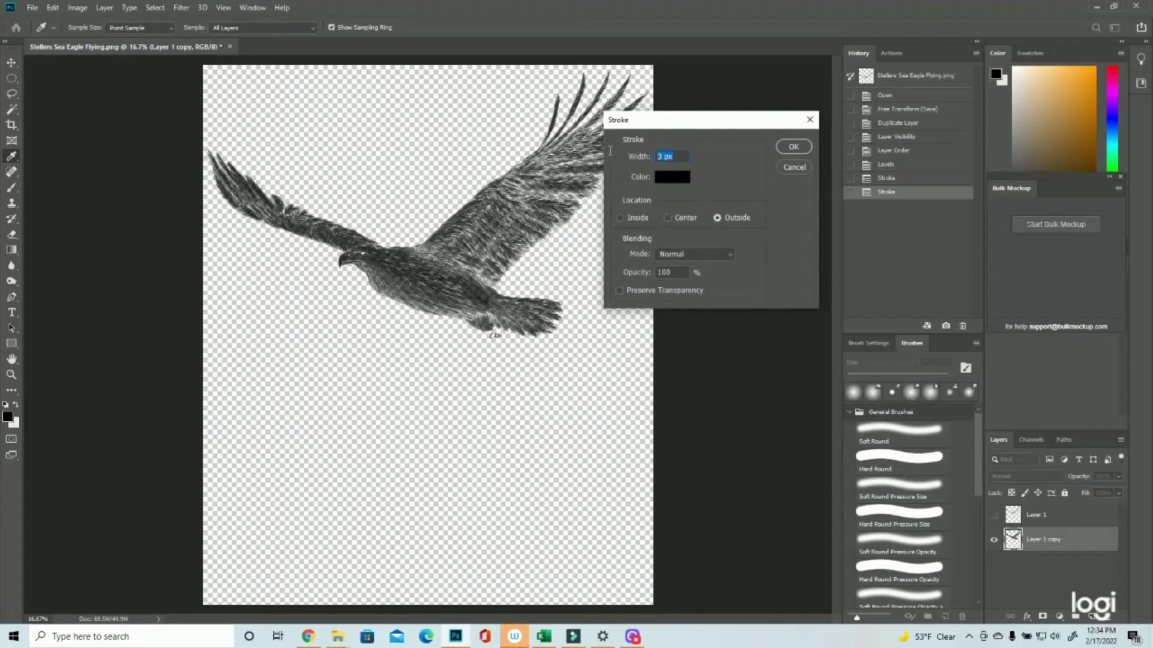
left_click(793, 146)
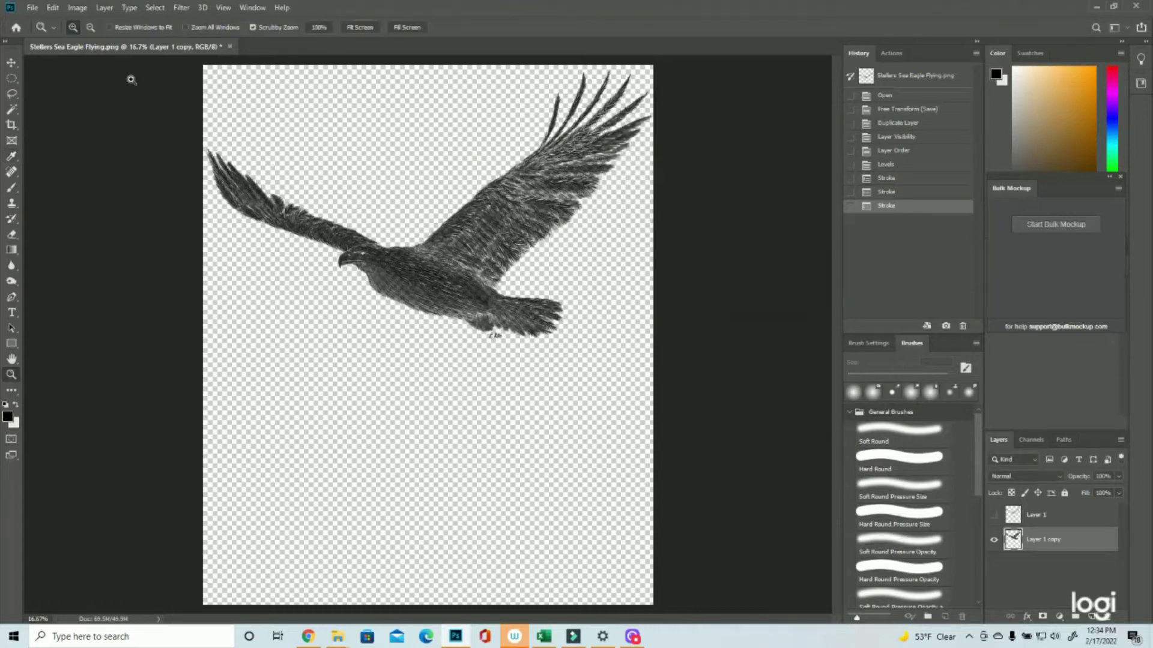
Add a 1 px black stroke inside the eagle's edges.
left_click(52, 7)
left_click(72, 209)
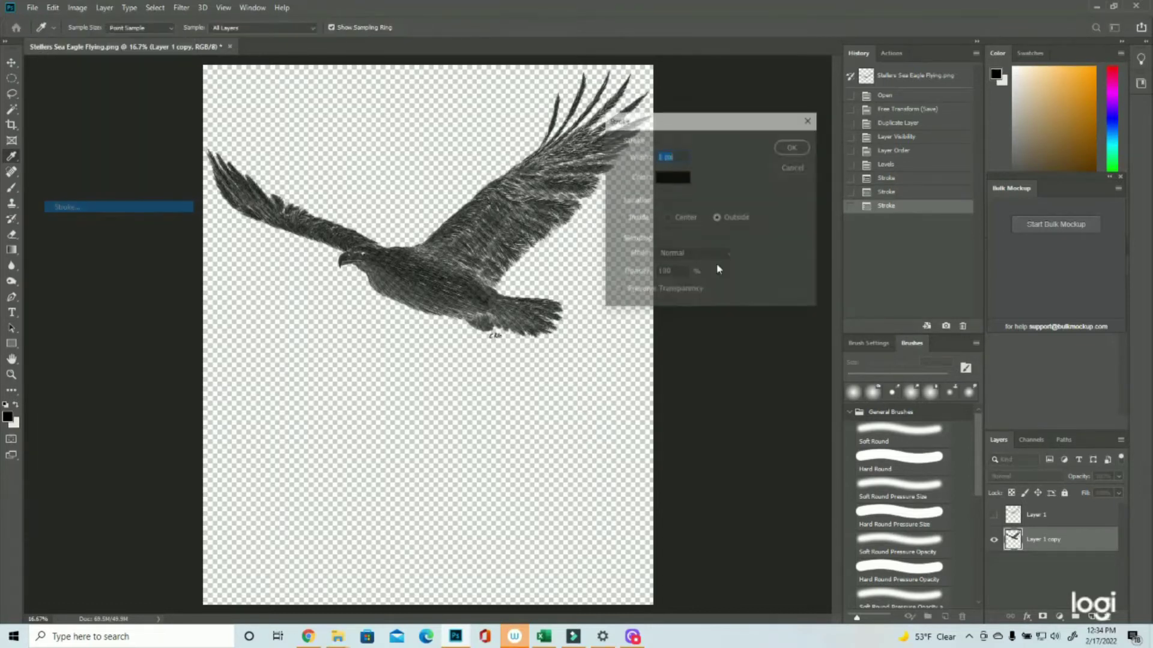
left_click(621, 218)
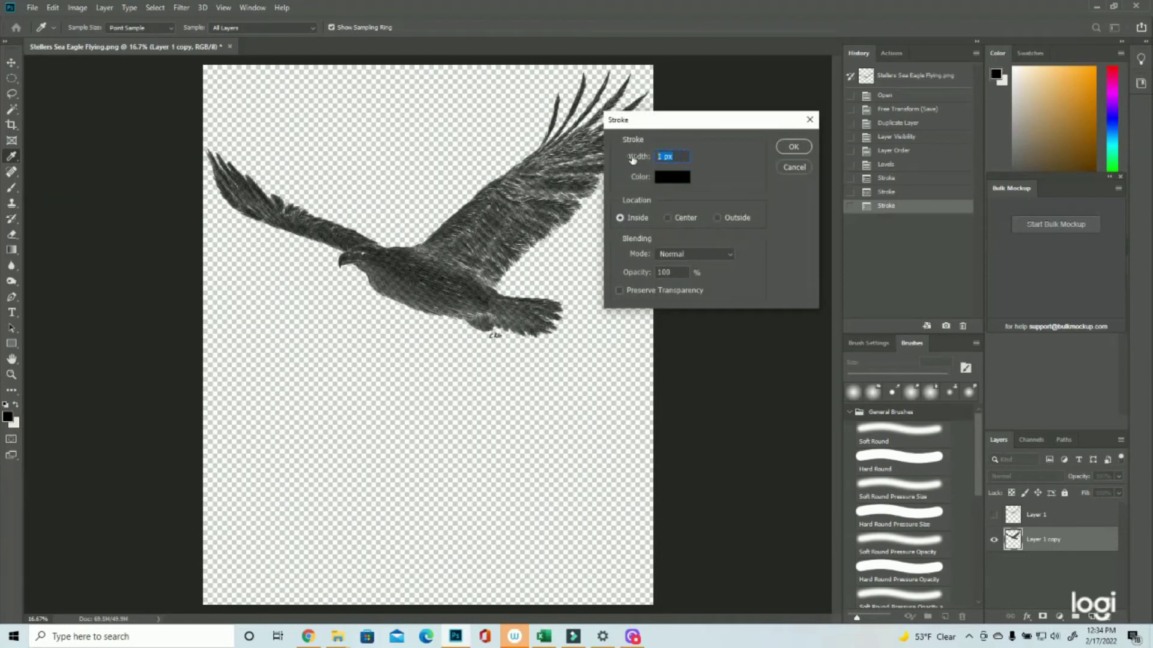
left_click(793, 146)
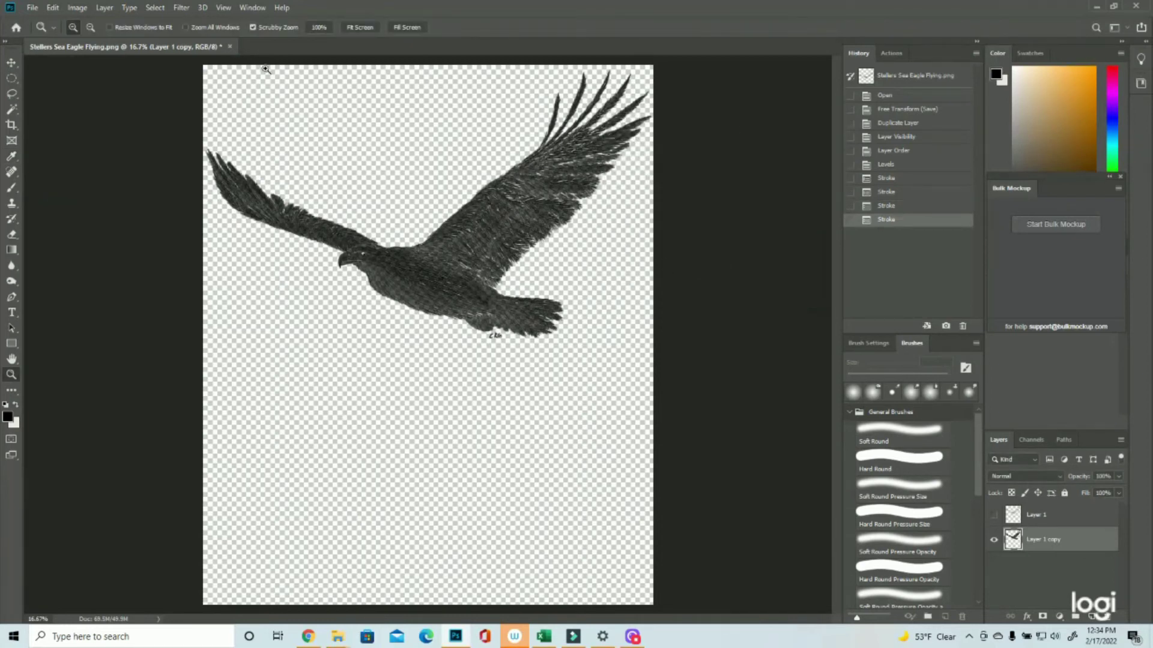
Deselect, then Magic Wand-select the transparent area around the eagle.
left_click(155, 7)
left_click(159, 33)
left_click(13, 110)
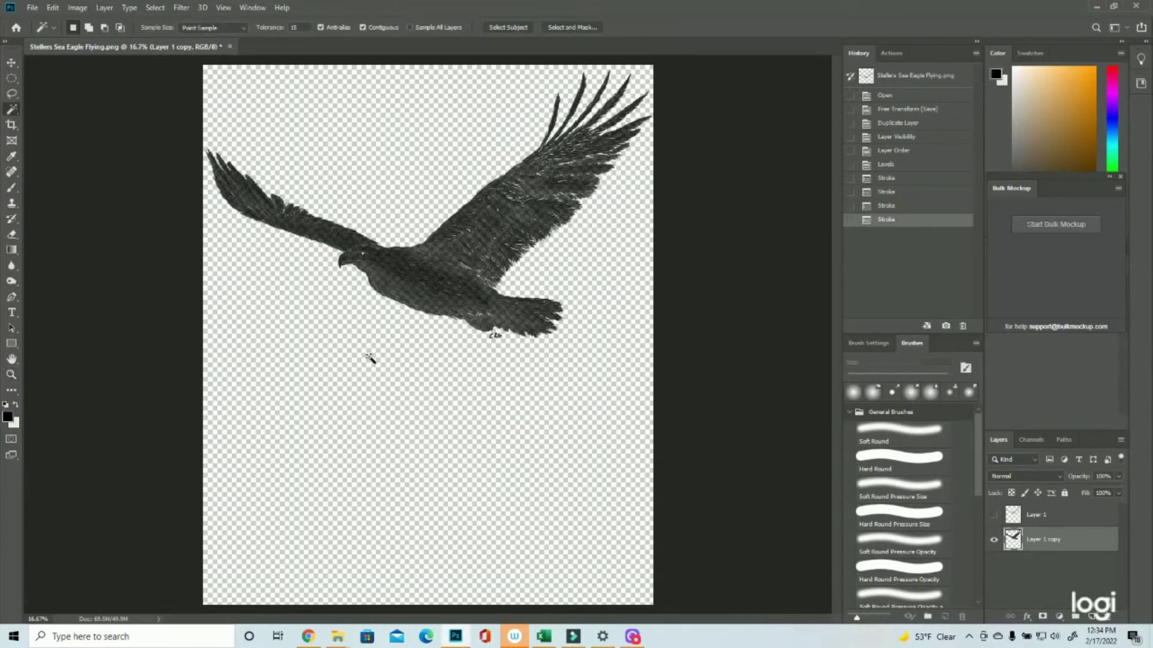
left_click(312, 282)
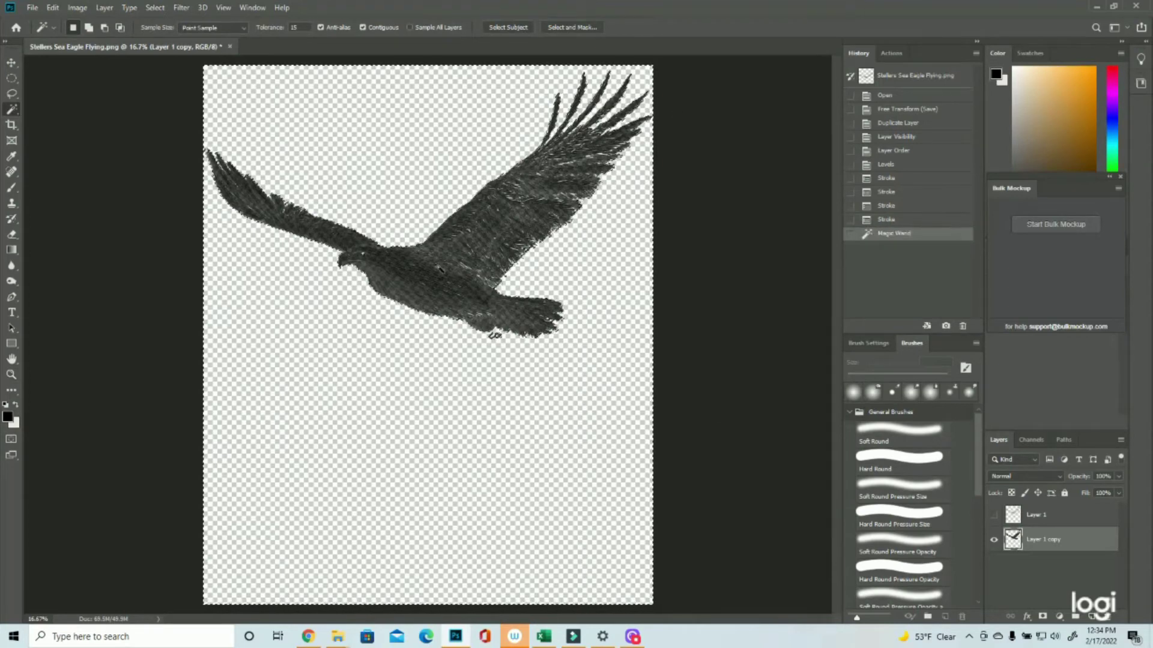
Zoom in on the CRG lettering and add its enclosed gap to the selection.
left_click(11, 375)
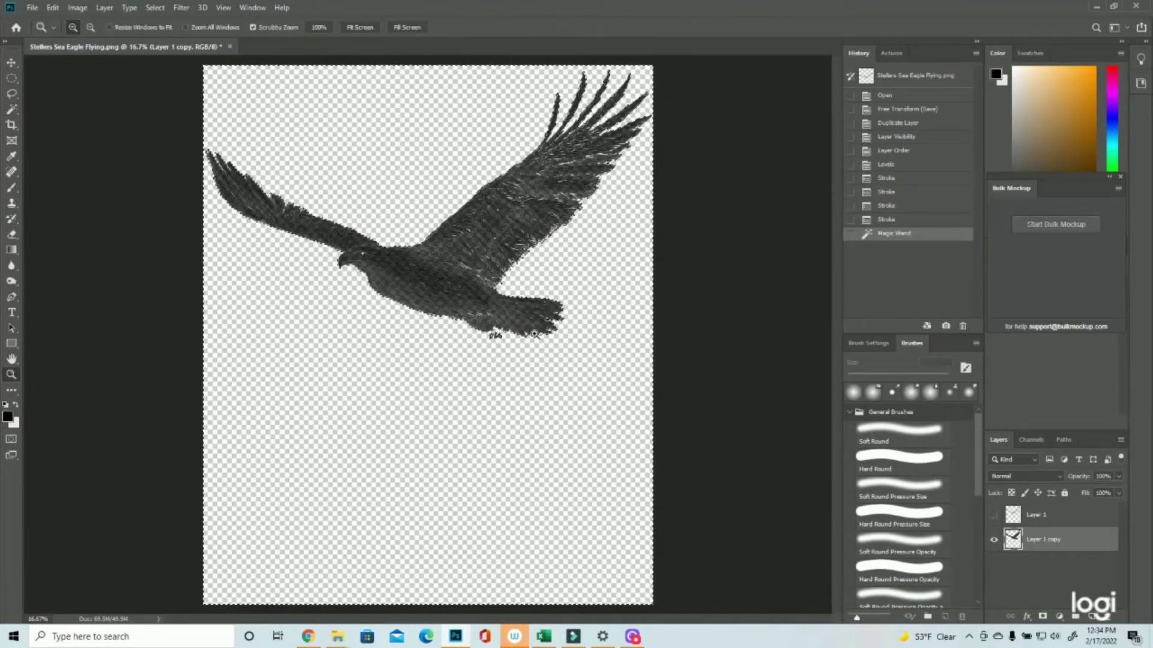
left_click_drag(510, 321, 624, 333)
left_click(336, 505)
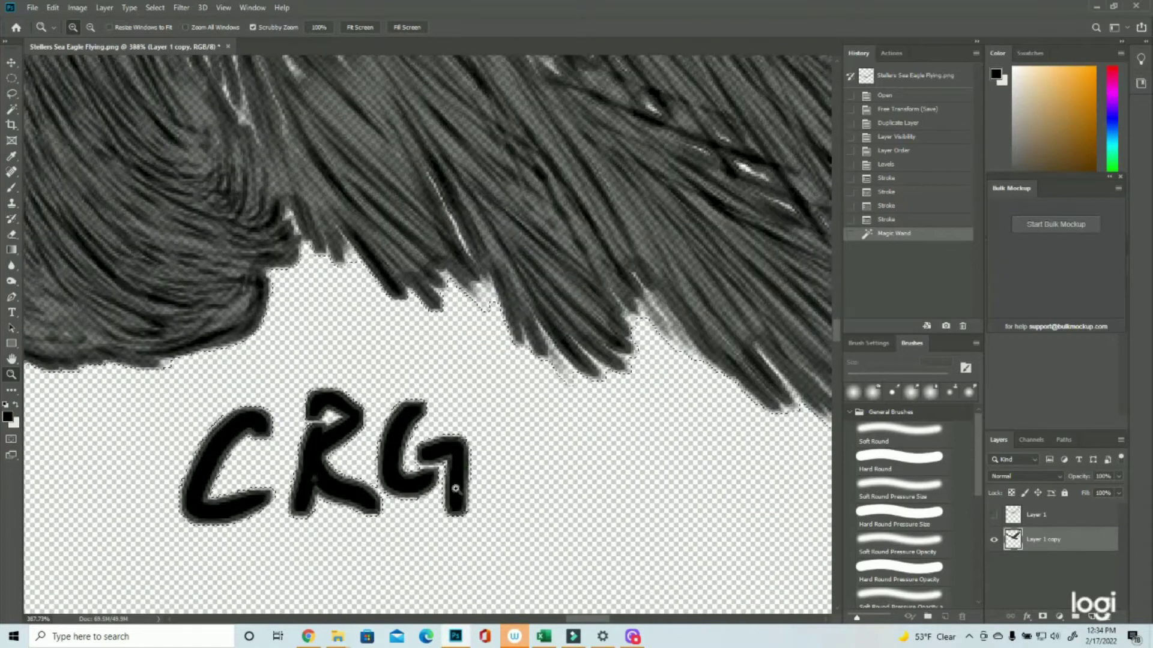
left_click(11, 110)
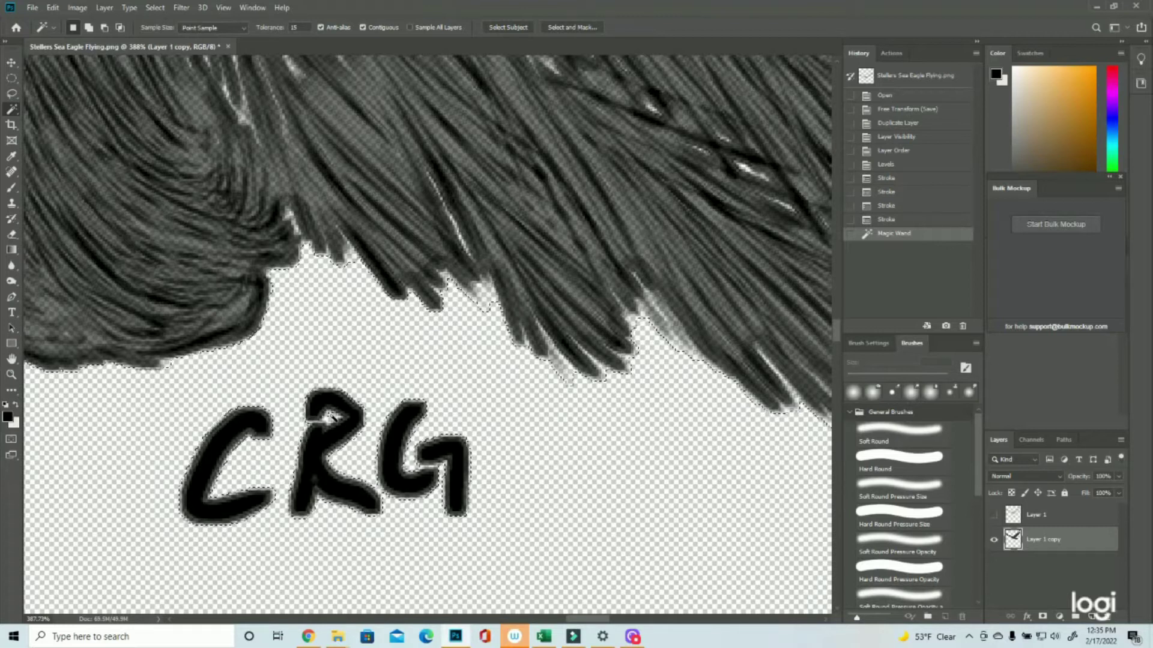
key("shift")
left_click(331, 420, "shift")
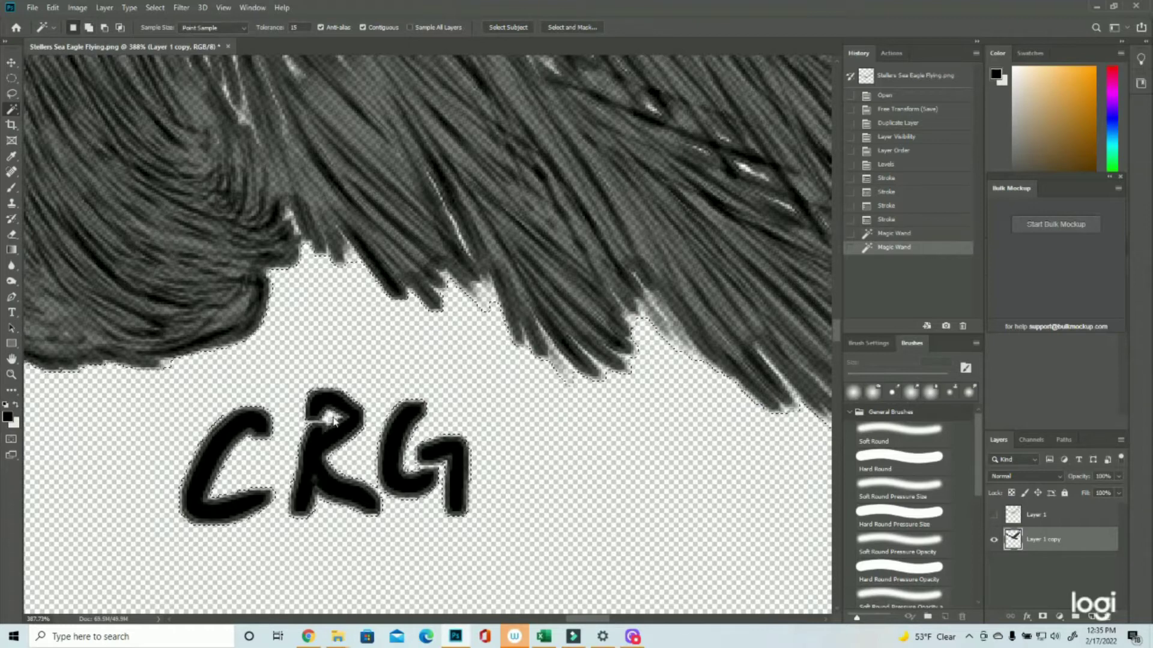
Zoom in on the tail feather tips and add two transparent gaps to the selection.
left_click(11, 375)
left_click_drag(412, 334, 343, 355)
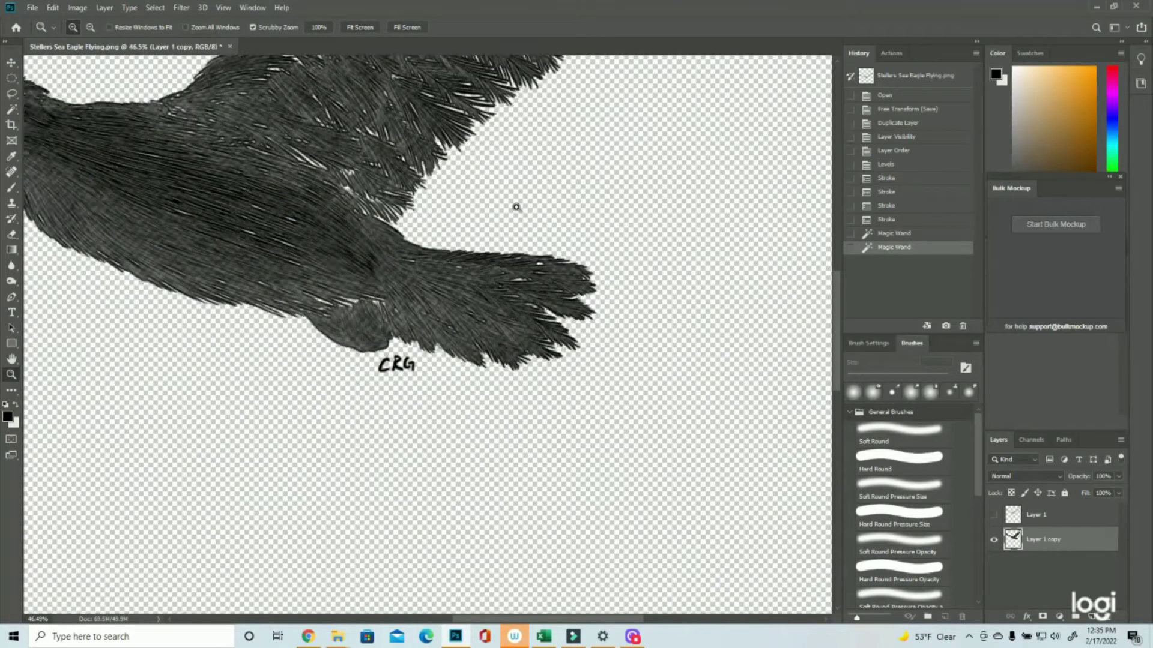
left_click_drag(514, 206, 660, 466)
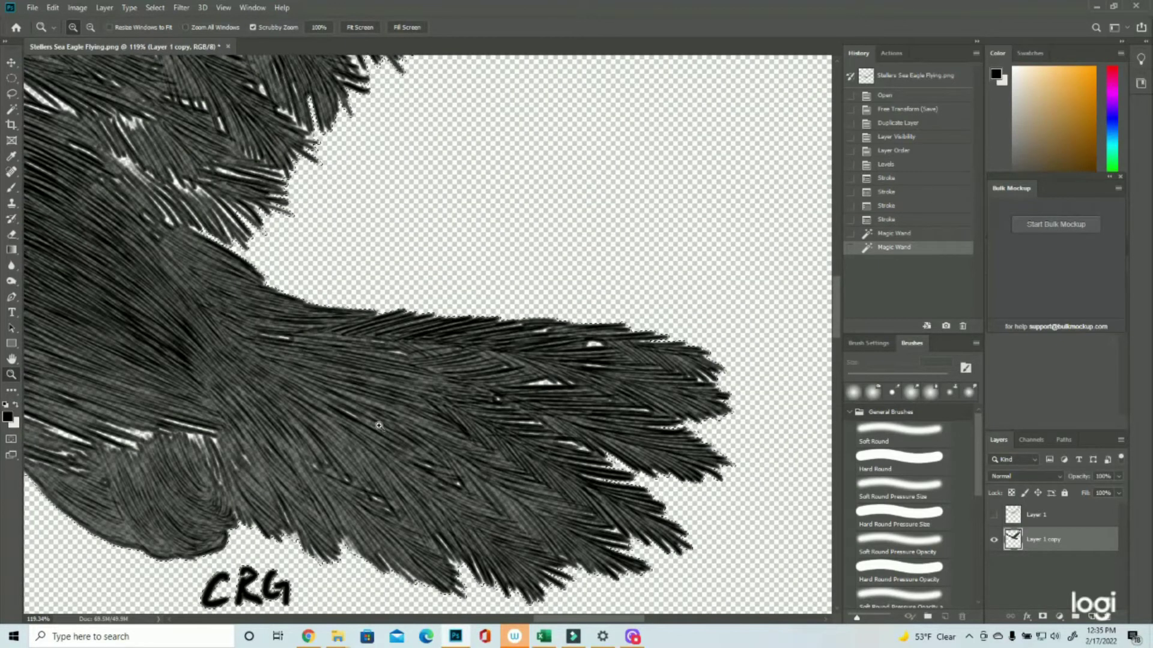
scroll(372, 420, "up", 3)
scroll(532, 398, "up", 6)
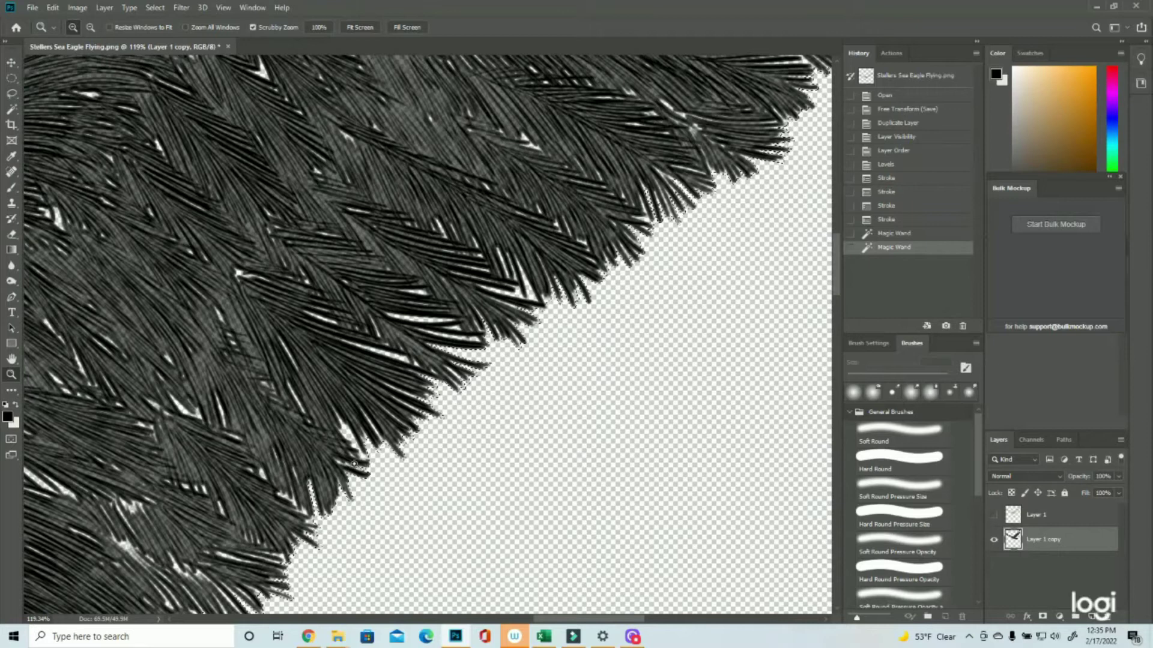
left_click_drag(396, 458, 418, 459)
key("w")
left_click(438, 468)
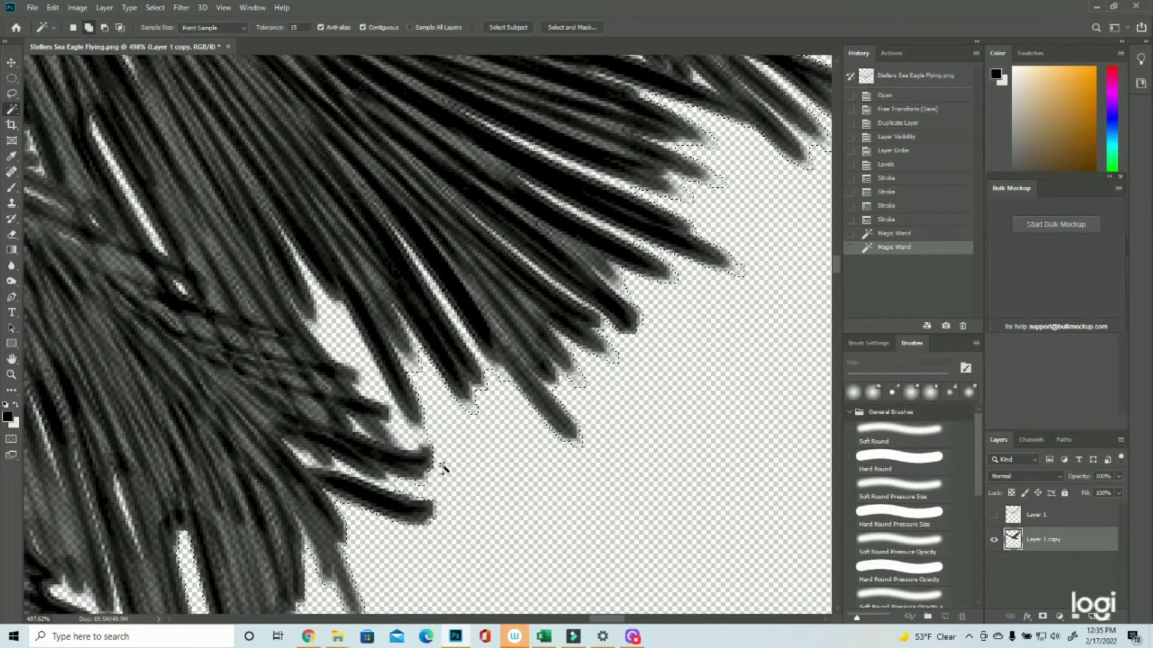
left_click(406, 432)
Zoom out to the whole wing and inspect its feather tips up close.
key("z")
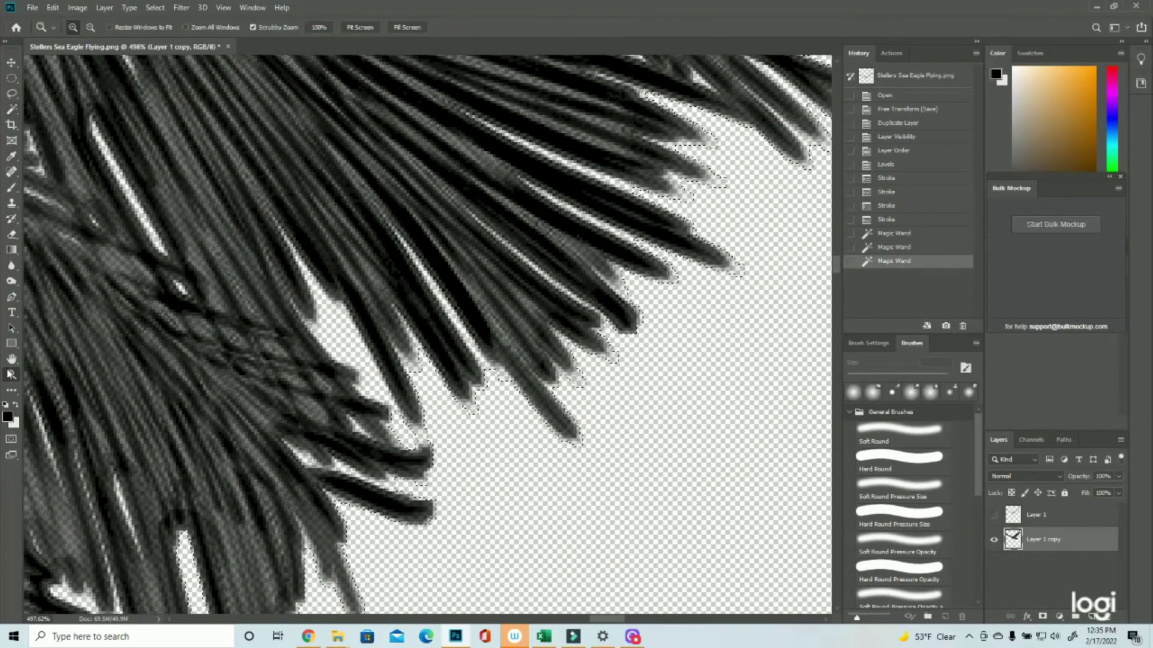
left_click_drag(384, 360, 337, 360)
left_click_drag(823, 275, 704, 337)
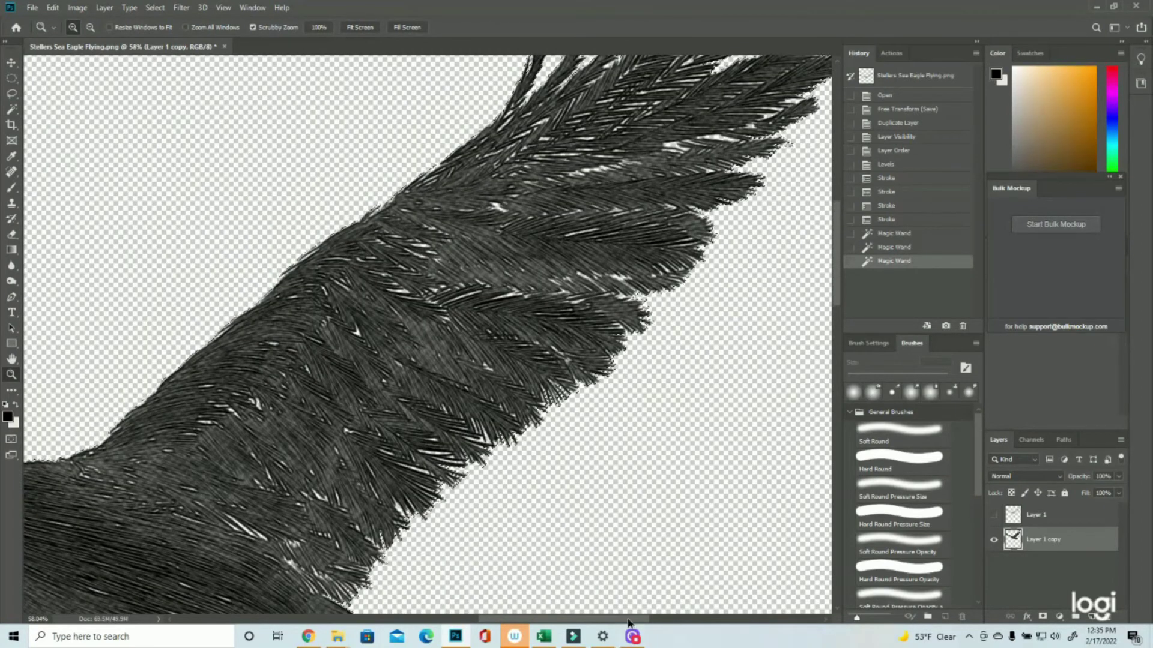
scroll(643, 529, "right", 5)
scroll(644, 529, "up", 2)
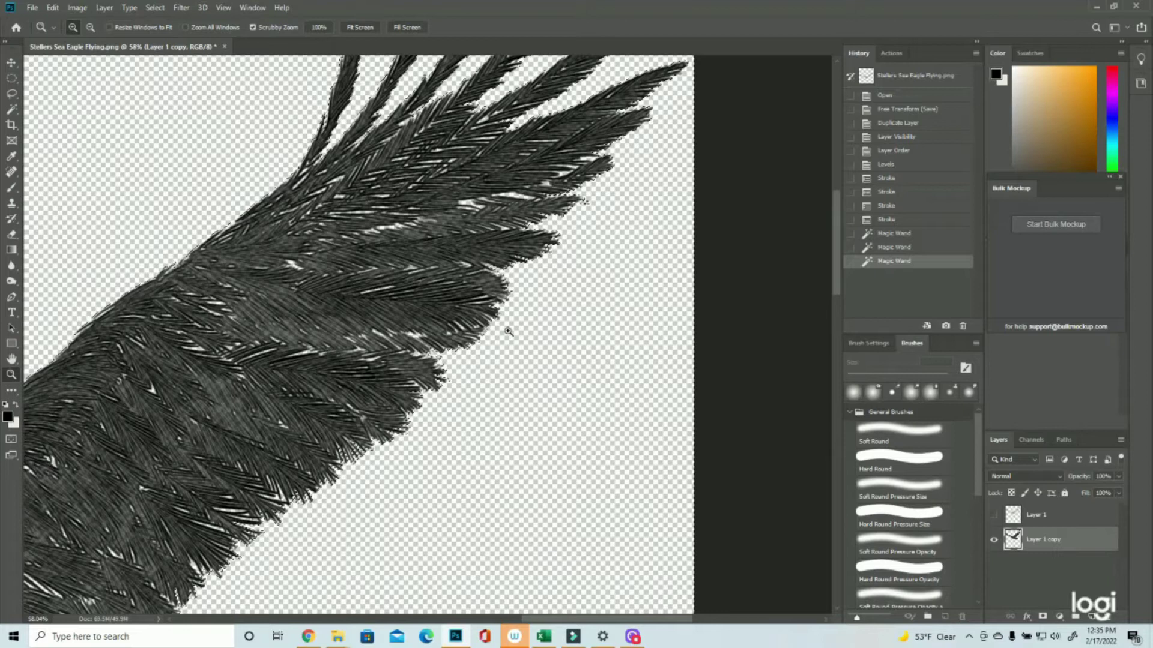
left_click_drag(508, 331, 543, 341)
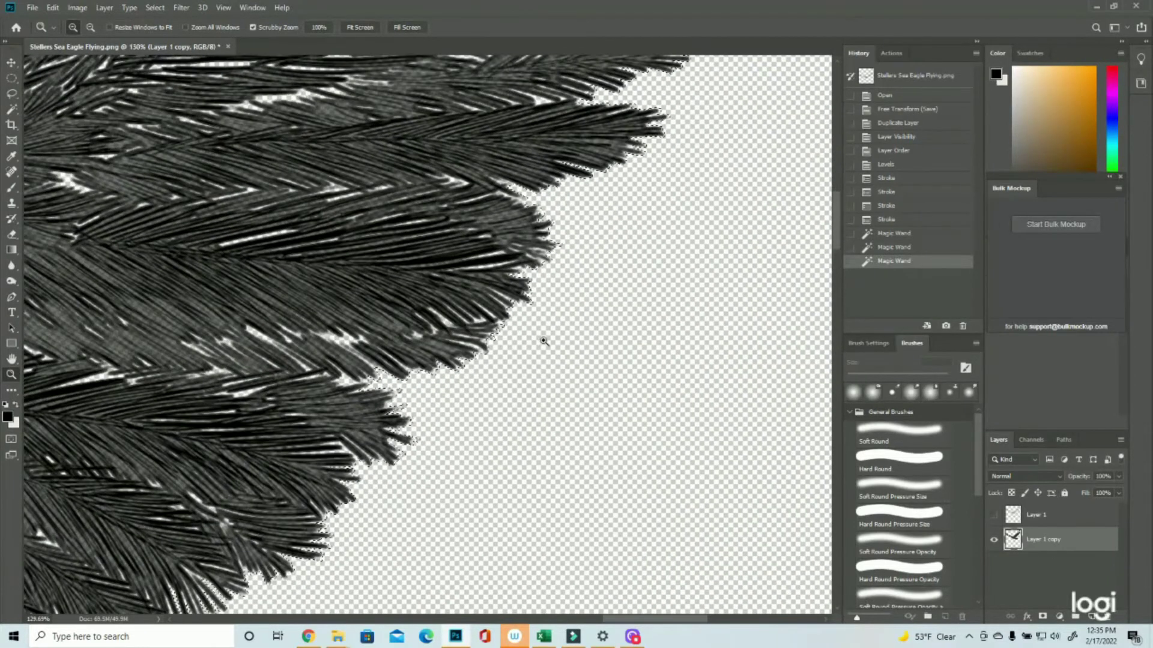
scroll(626, 368, "up", 5)
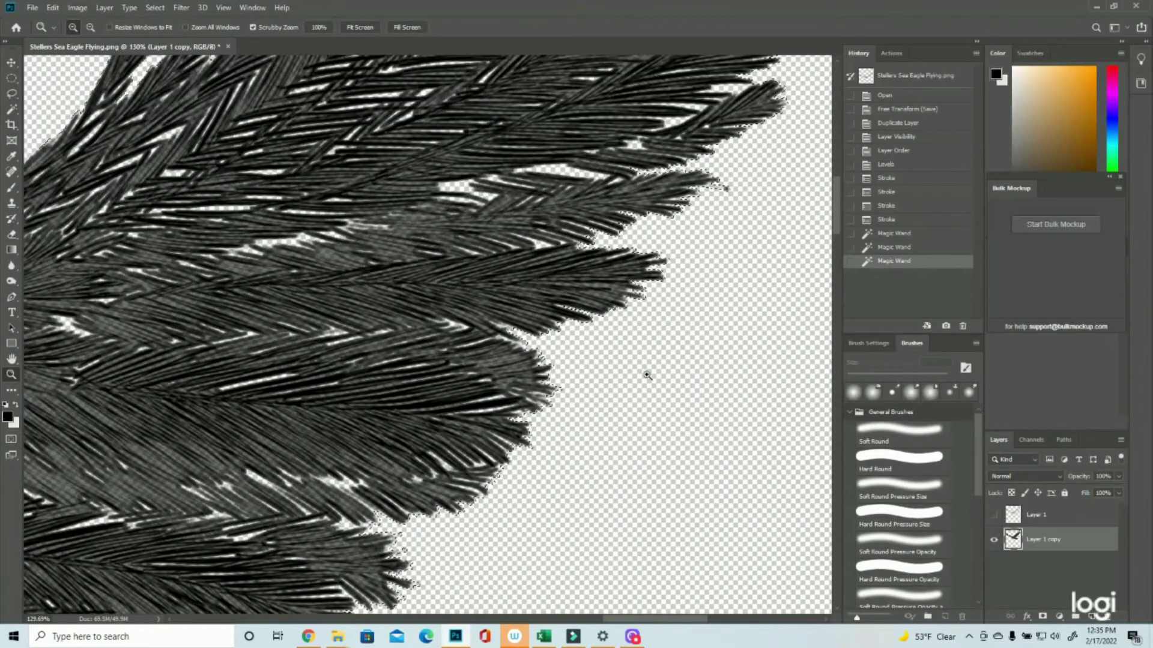
scroll(629, 369, "up", 7)
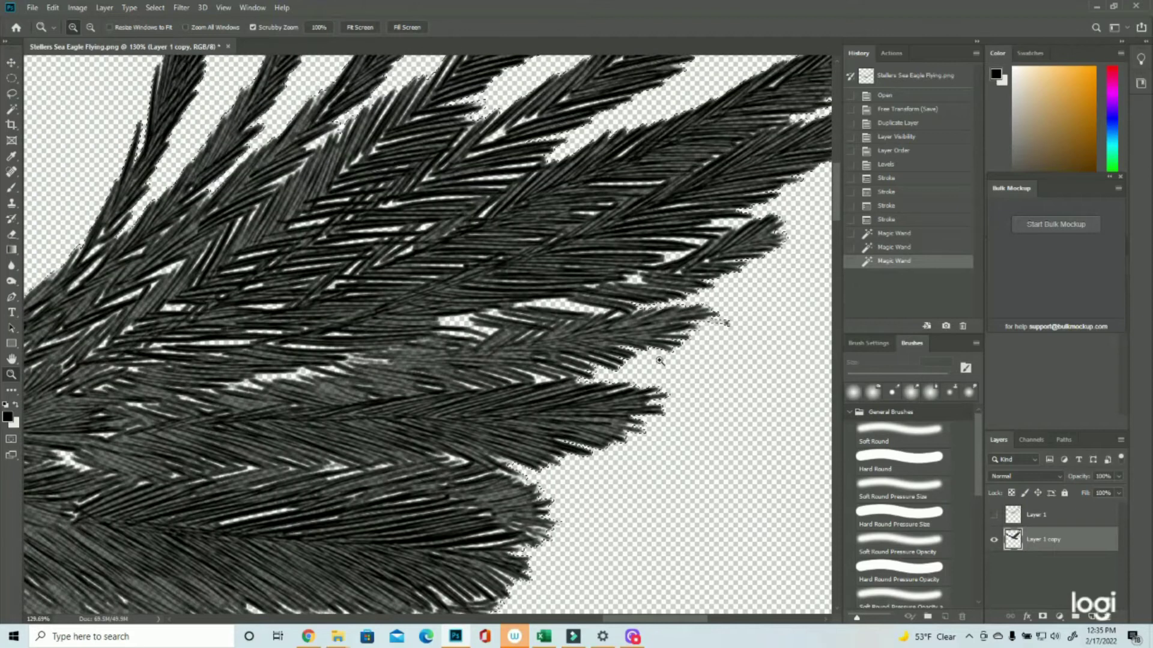
scroll(617, 540, "up", 9)
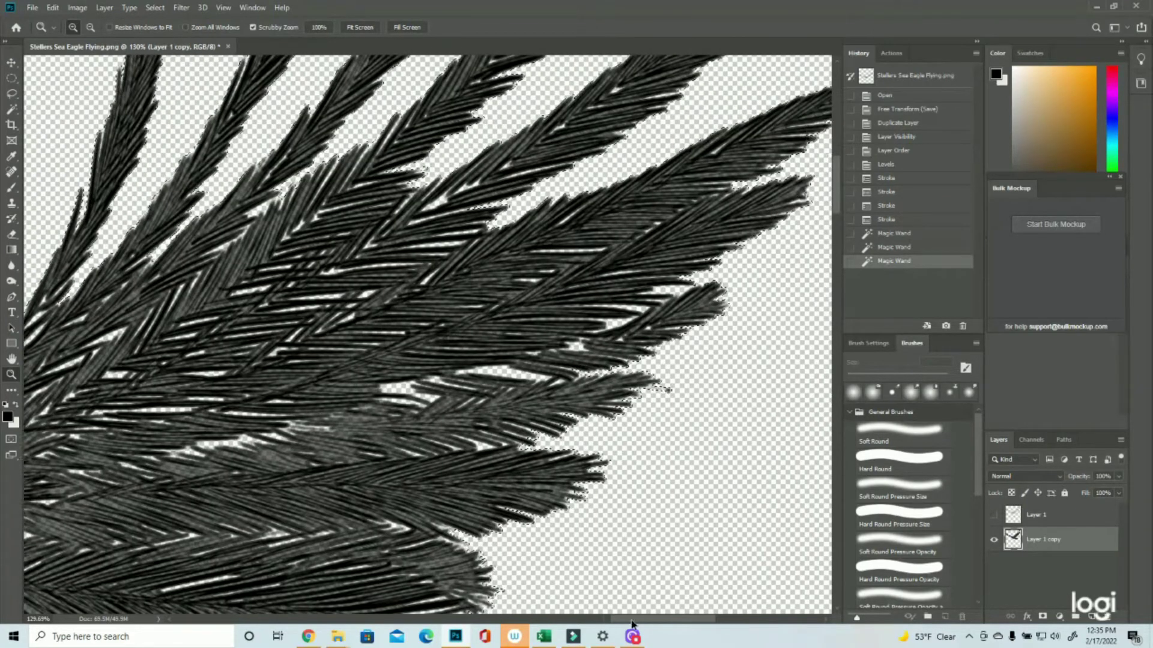
scroll(612, 463, "right", 2)
scroll(587, 427, "up", 8)
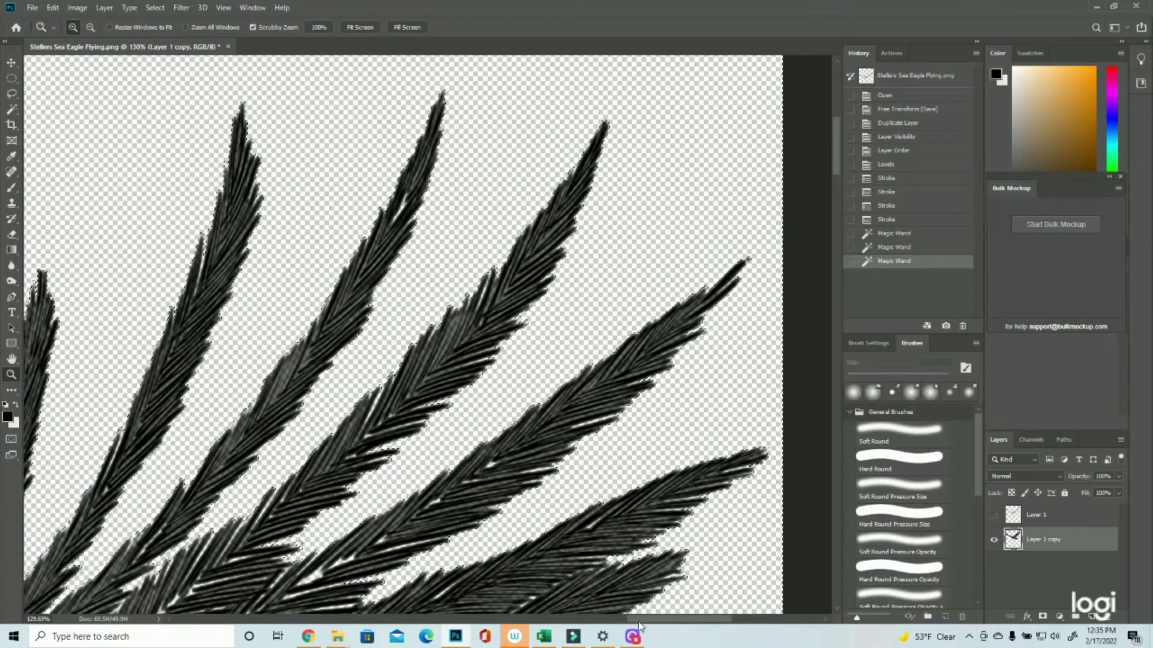
left_click_drag(638, 620, 620, 626)
scroll(601, 600, "left", 4)
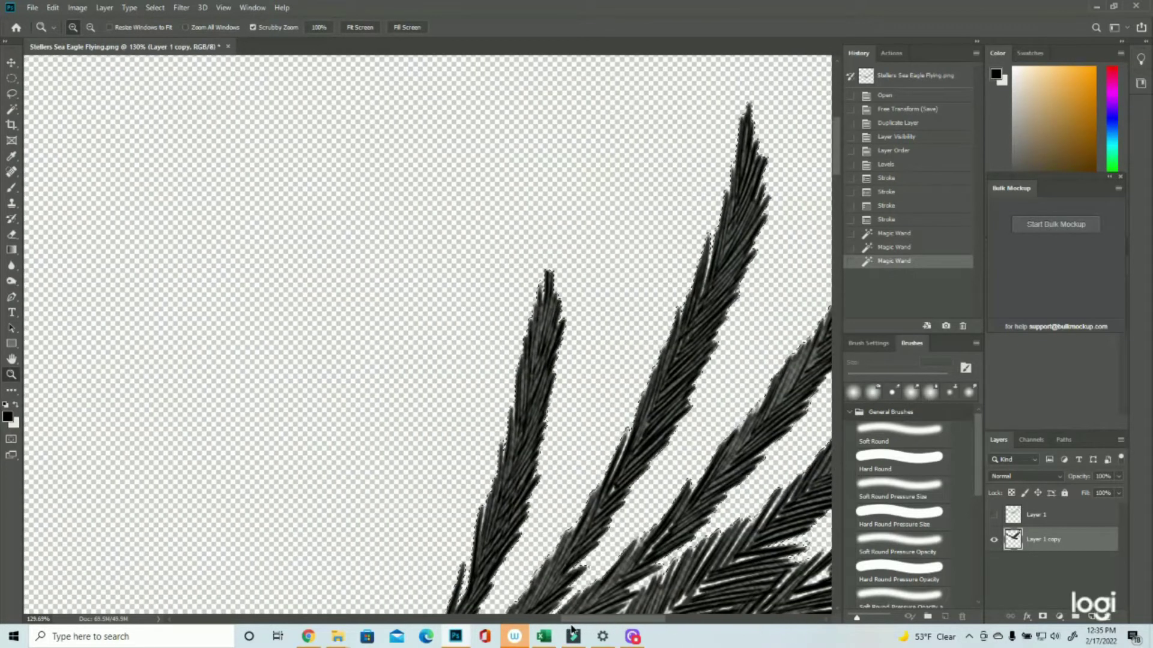
scroll(420, 476, "down", 3)
scroll(288, 443, "up", 5)
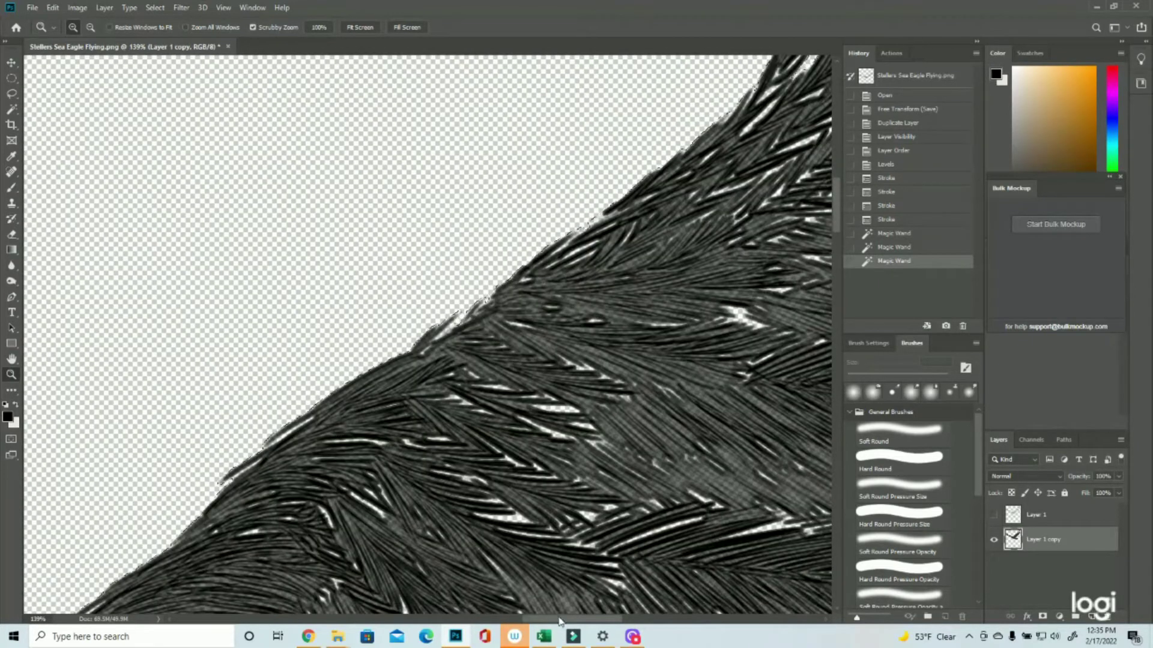
scroll(420, 480, "up", 5)
scroll(481, 501, "down", 7)
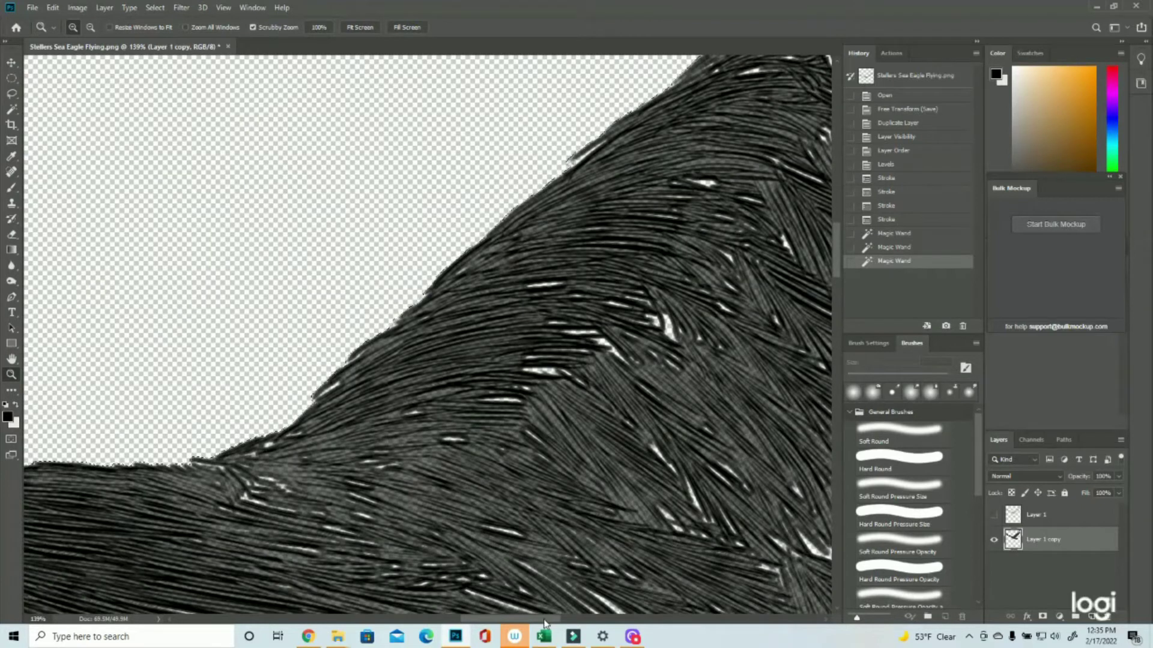
left_click_drag(544, 624, 354, 629)
scroll(343, 491, "up", 5)
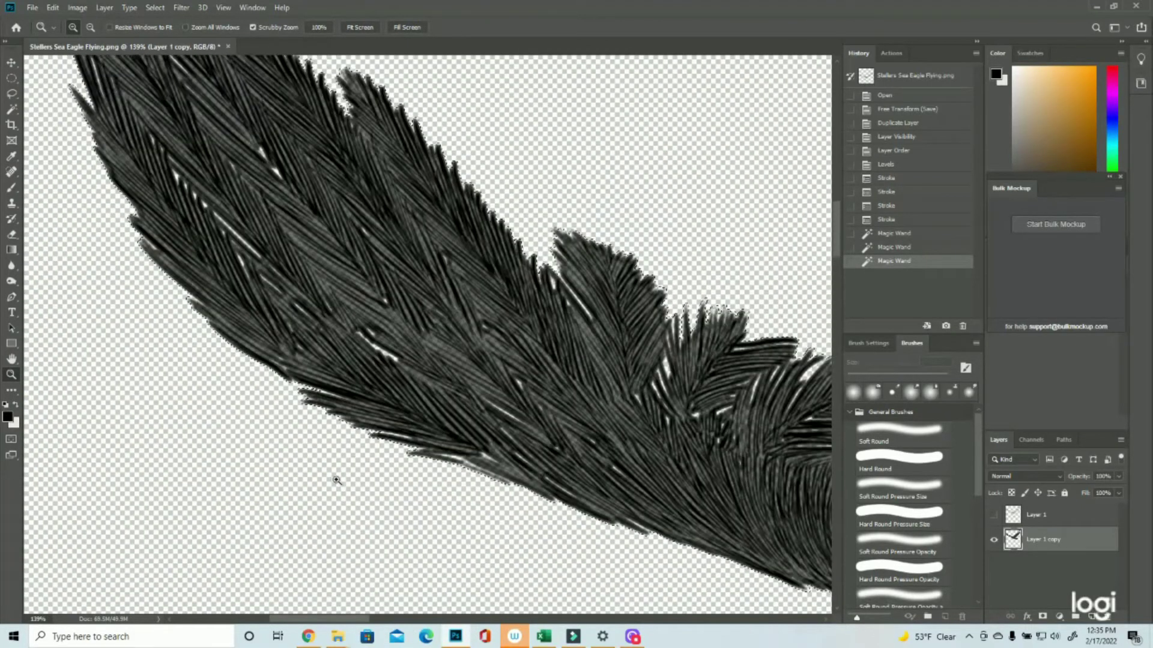
scroll(334, 474, "up", 6)
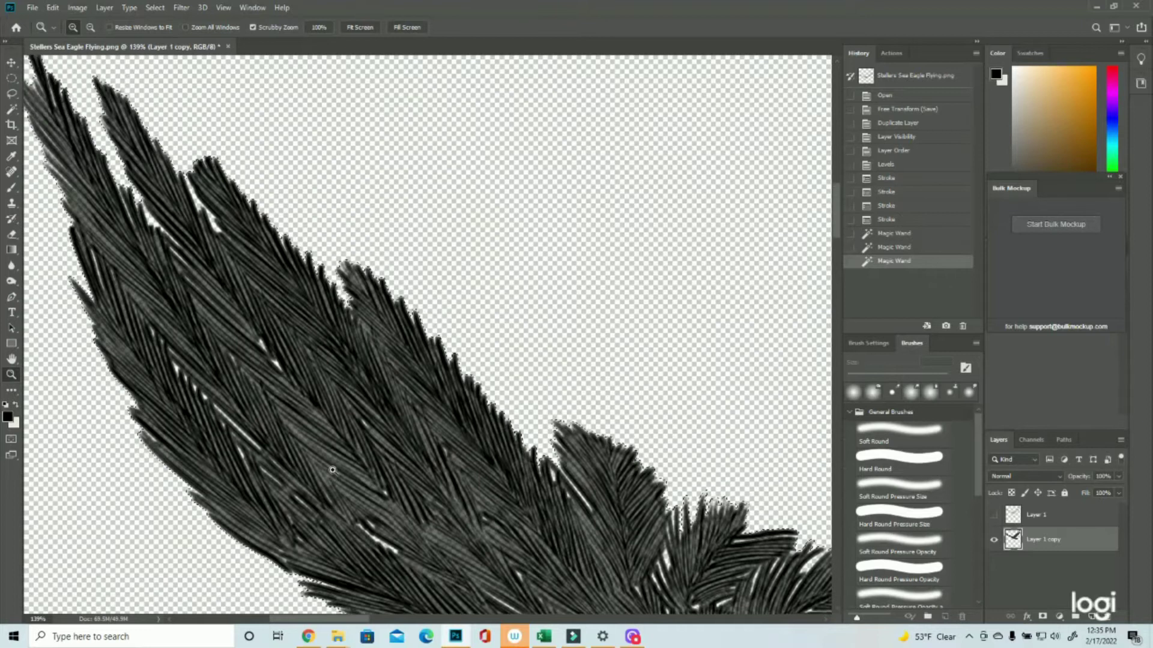
left_click_drag(278, 382, 228, 384)
scroll(517, 507, "down", 4)
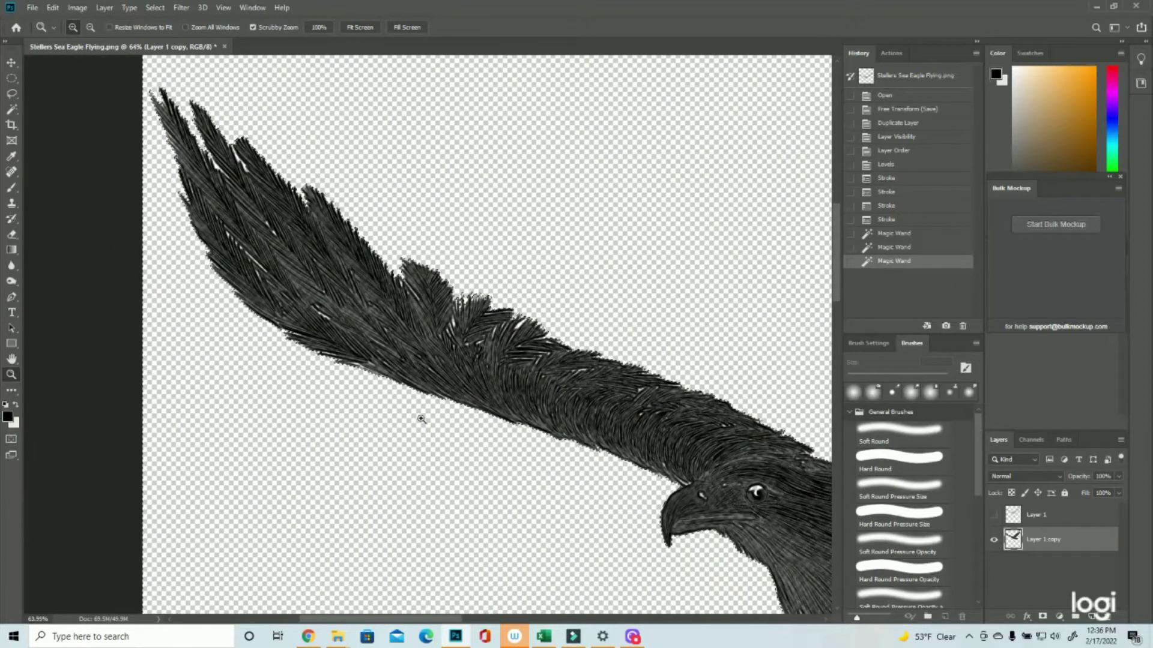
Check the feather edge near the head, then zoom back out to fit the whole eagle.
left_click_drag(384, 372, 507, 452)
left_click(507, 452, "alt")
left_click(510, 447, "alt")
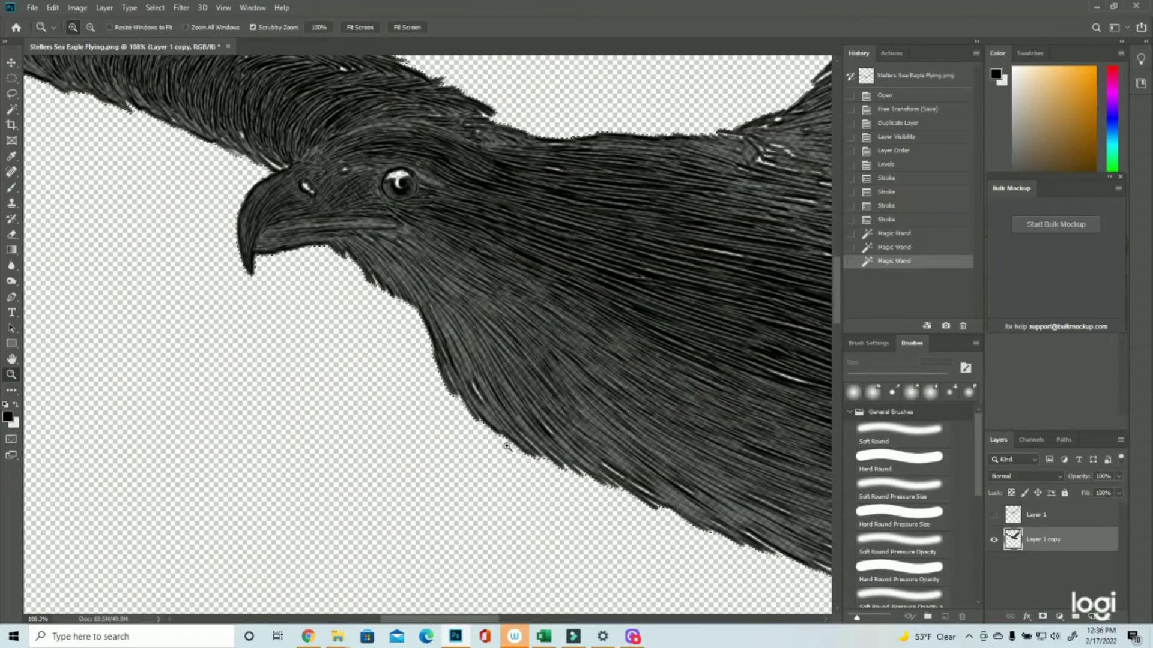
left_click(528, 435, "alt")
left_click(438, 147)
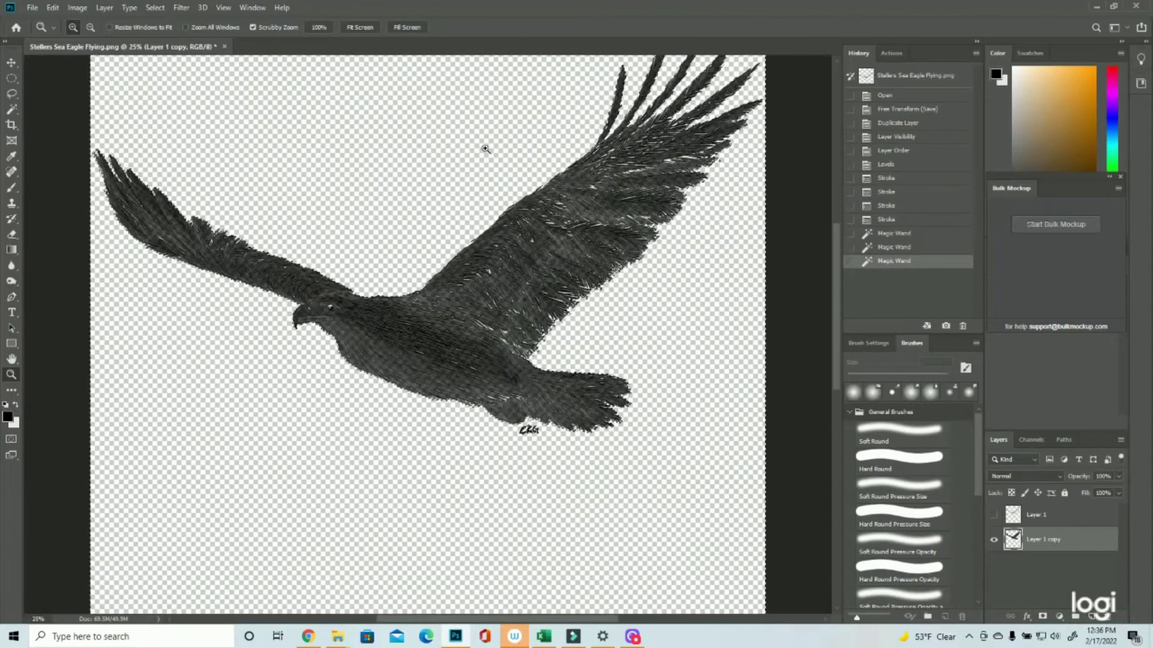
Invert the Magic Wand background selection with Select > Inverse to select the eagle and signature.
left_click(14, 109)
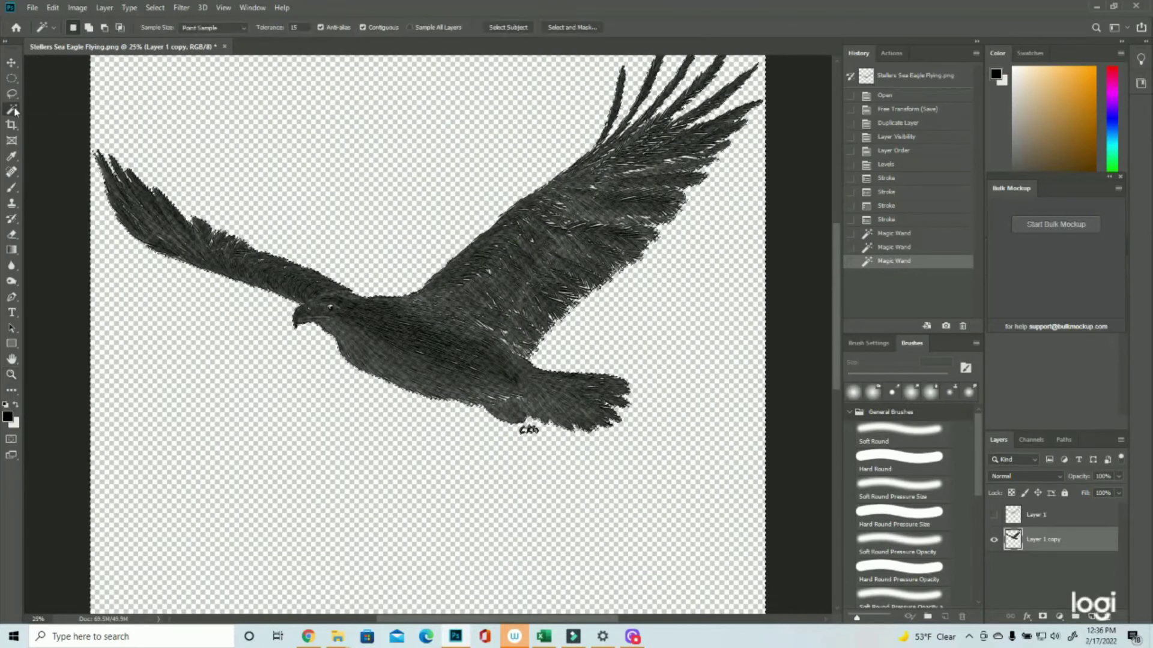
left_click(154, 7)
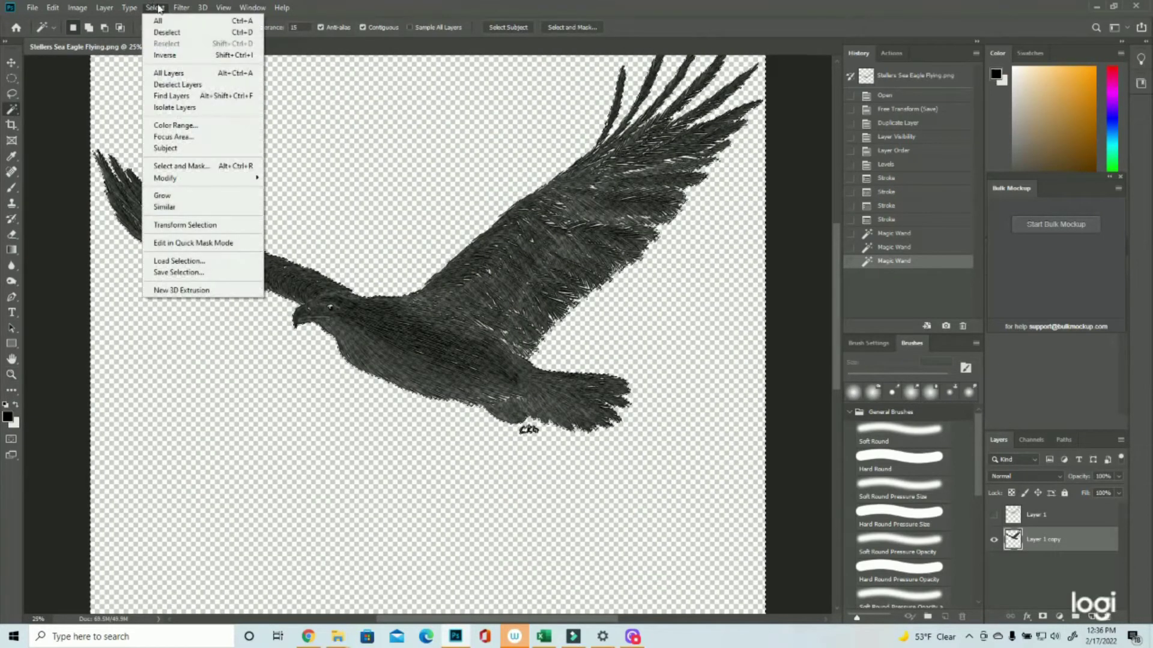
left_click(168, 56)
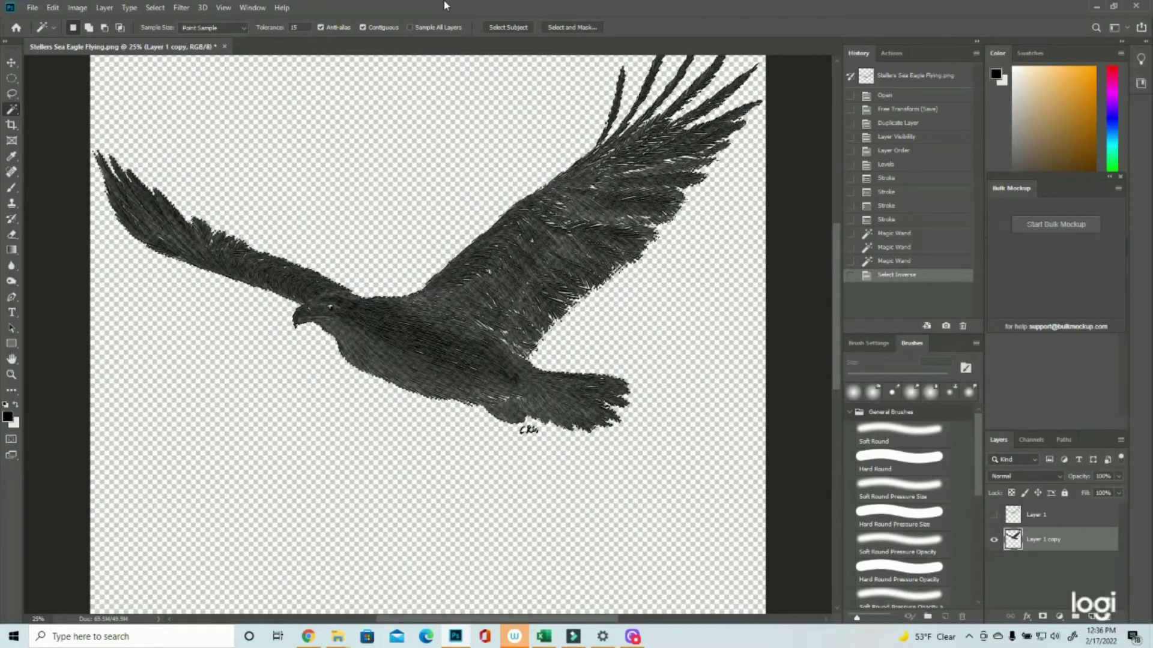
Refine the eagle selection in Select and Mask with Smooth set to 5 and apply it.
left_click(571, 28)
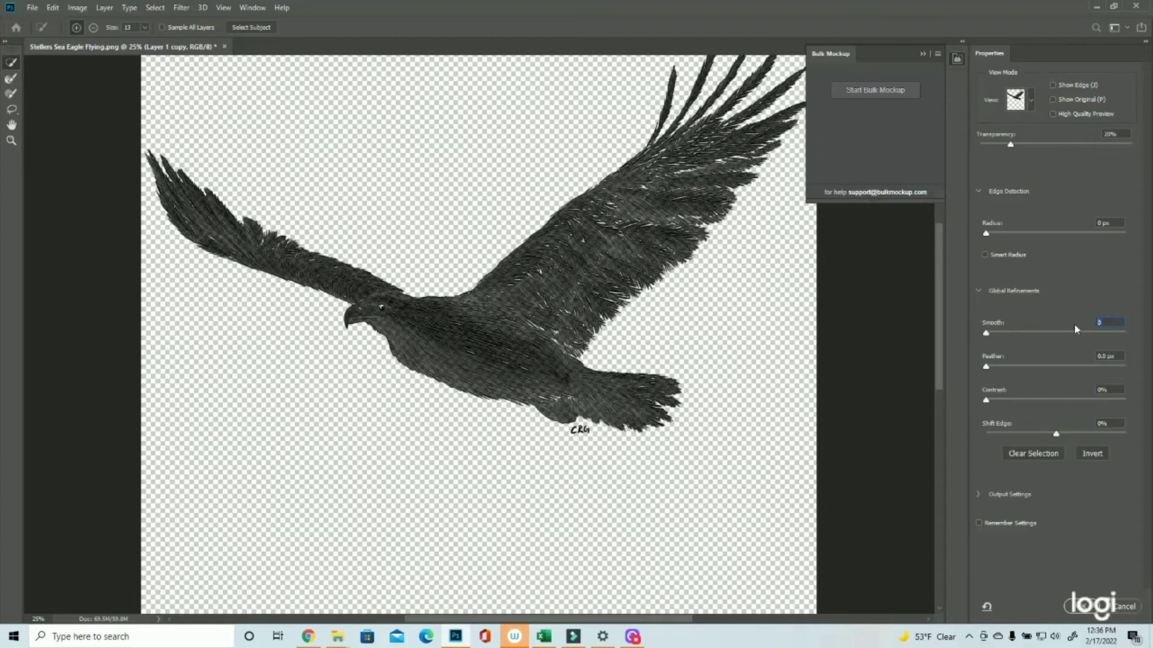
type("5")
left_click(1088, 607)
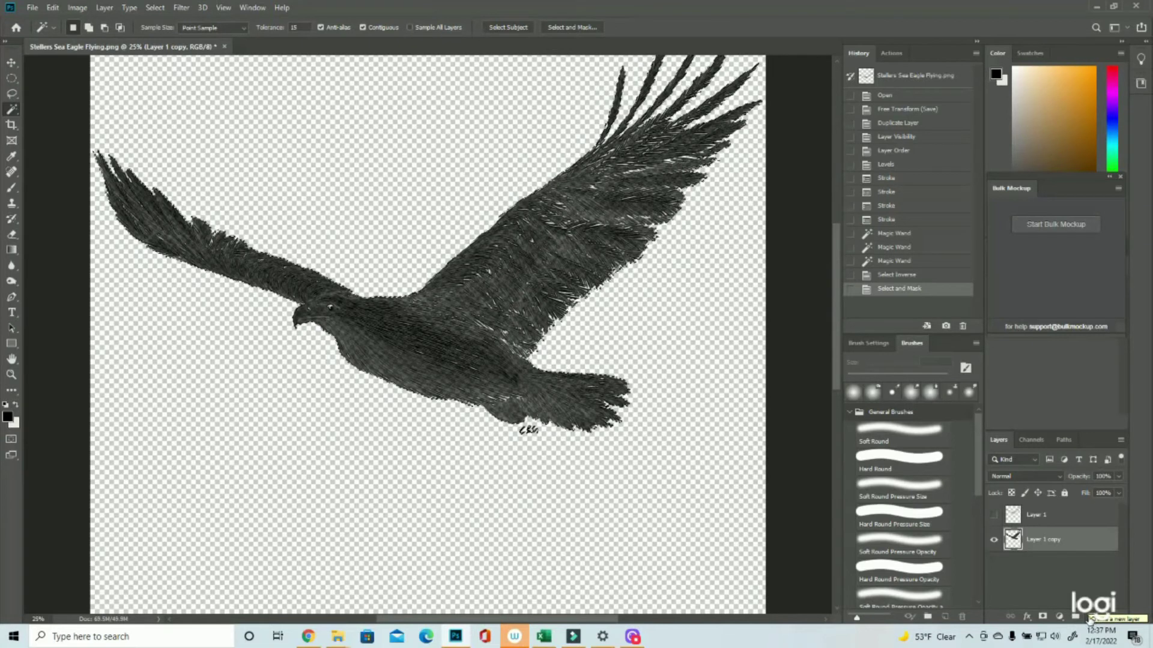
Add Layer 2, fill the eagle selection with the black foreground colour, and deselect.
left_click(1075, 616)
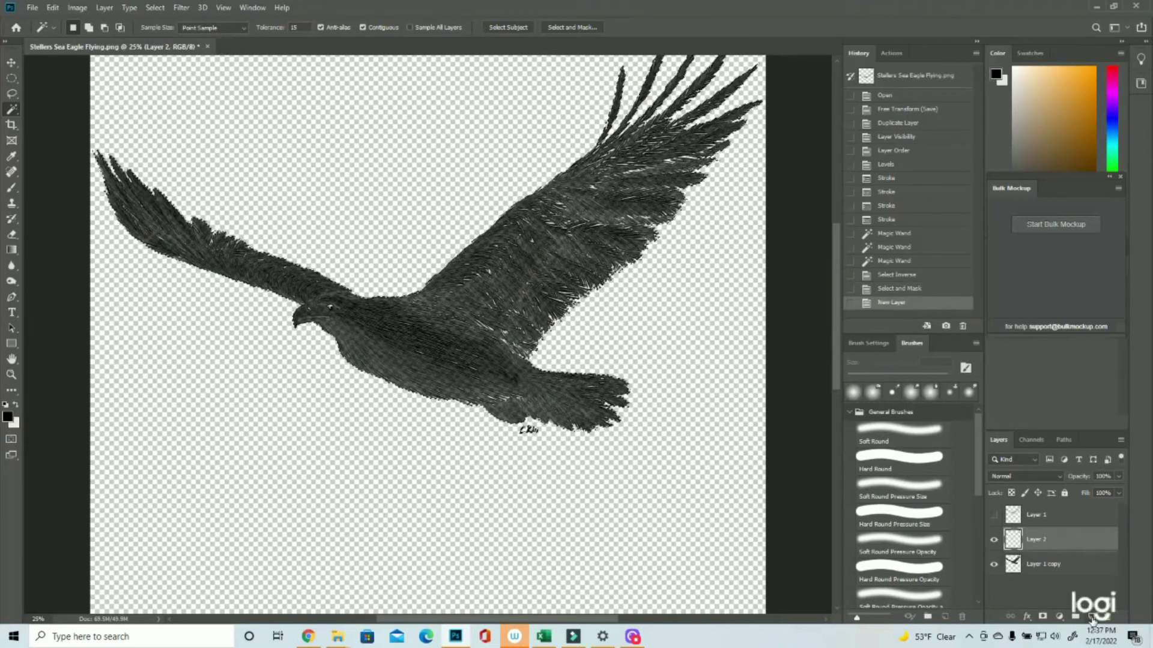
left_click(52, 7)
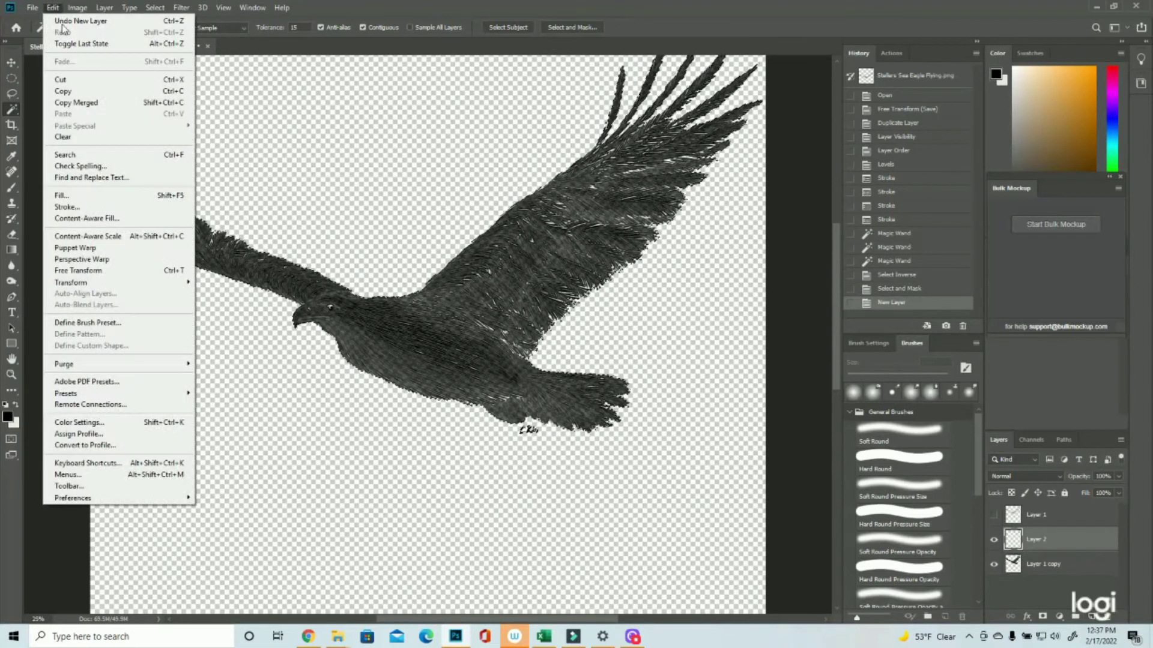
left_click(66, 195)
left_click(579, 168)
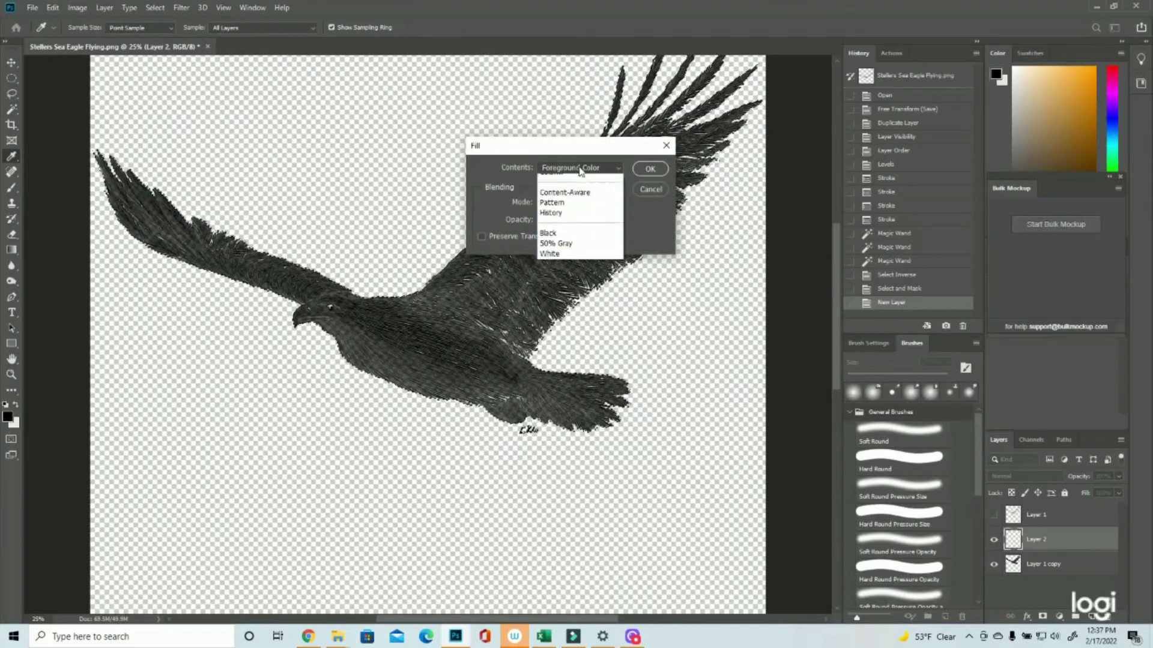
left_click(579, 169)
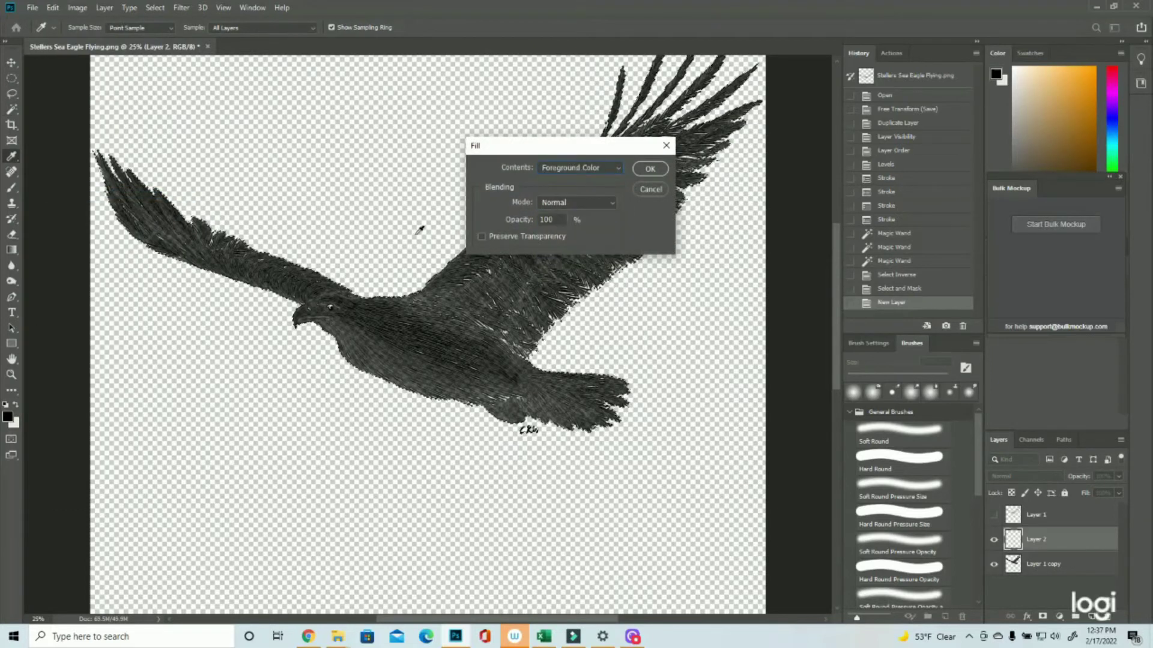
left_click(648, 169)
key("w")
left_click(154, 7)
left_click(167, 31)
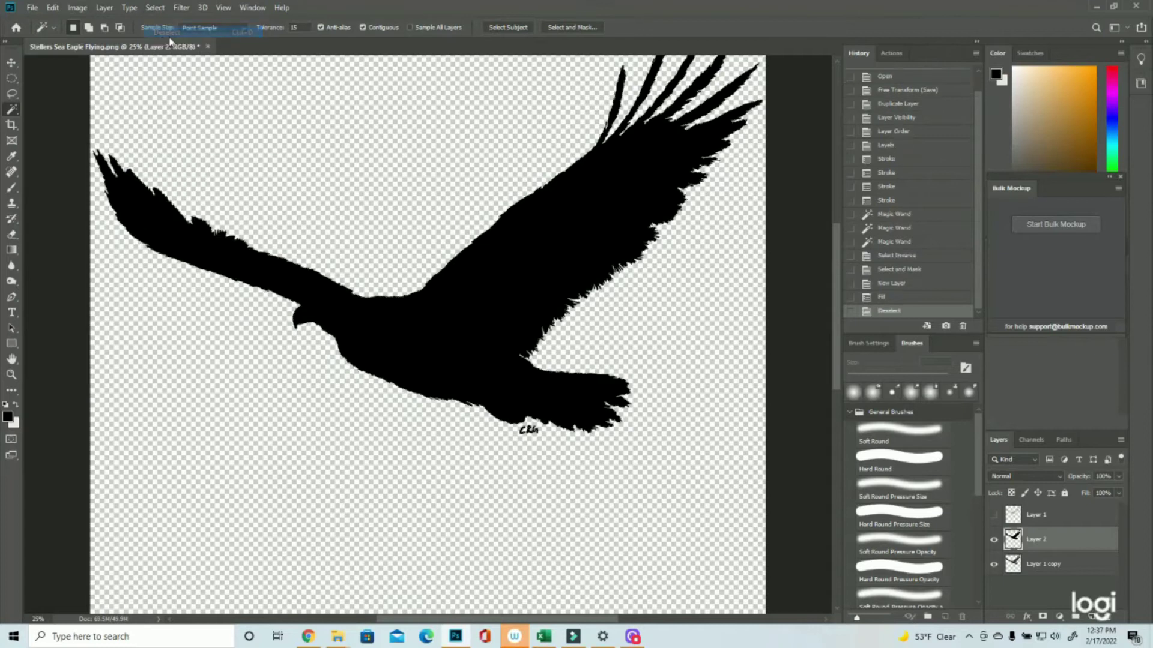
left_click(994, 515)
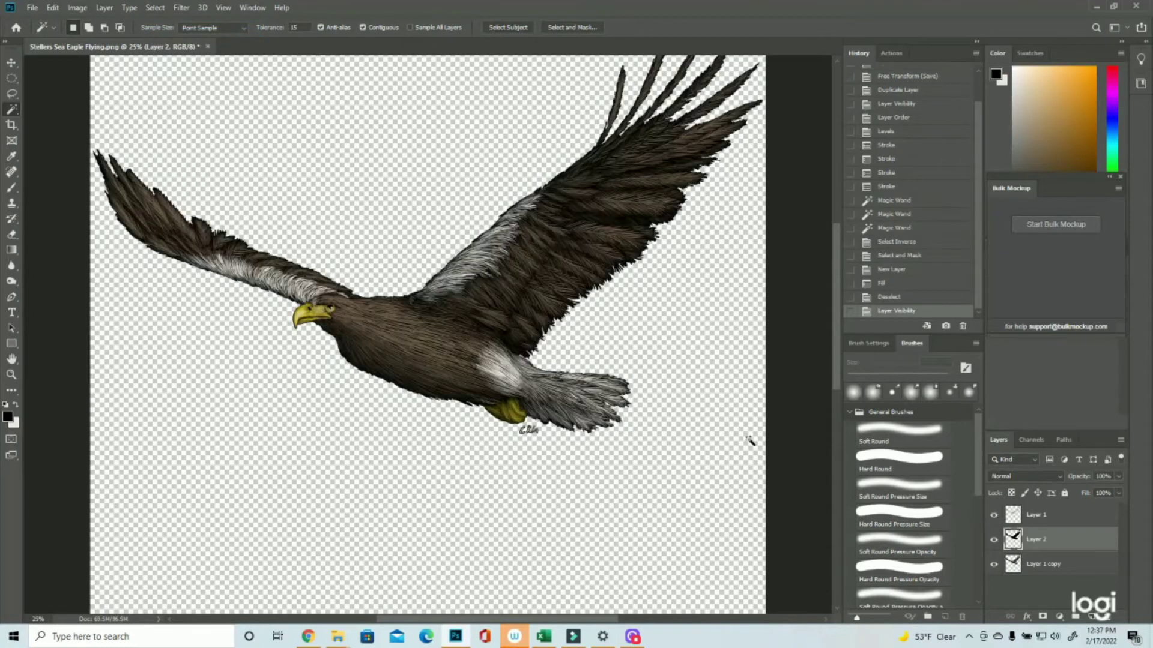
left_click(11, 374)
left_click_drag(606, 186, 294, 139)
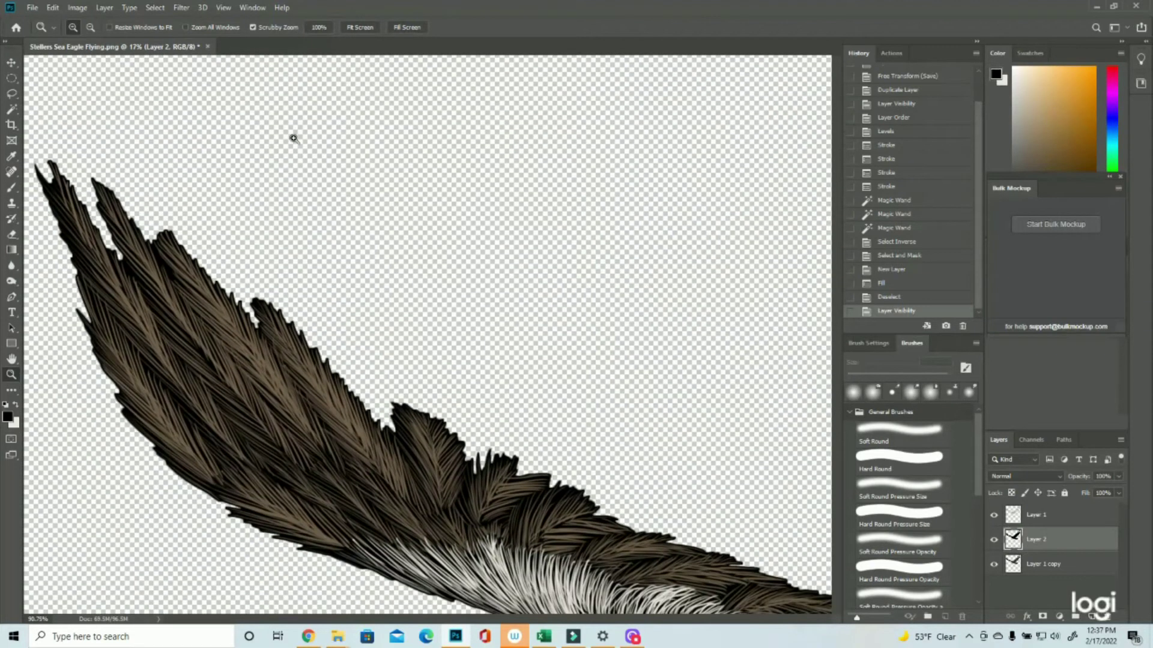
left_click(994, 515)
left_click(994, 516)
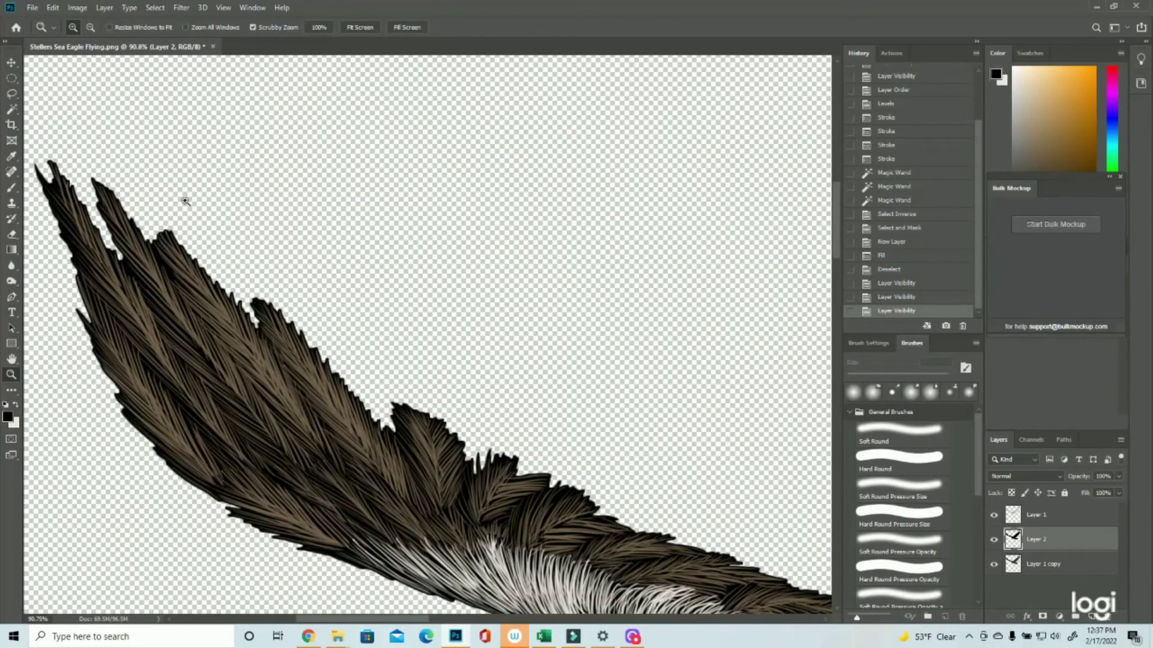
mouse_move(38, 144)
left_mouse_down()
mouse_move(113, 142)
mouse_move(46, 147)
left_mouse_up()
left_click_drag(283, 252, 272, 253)
left_click_drag(375, 318, 411, 357)
left_click_drag(587, 215, 642, 259)
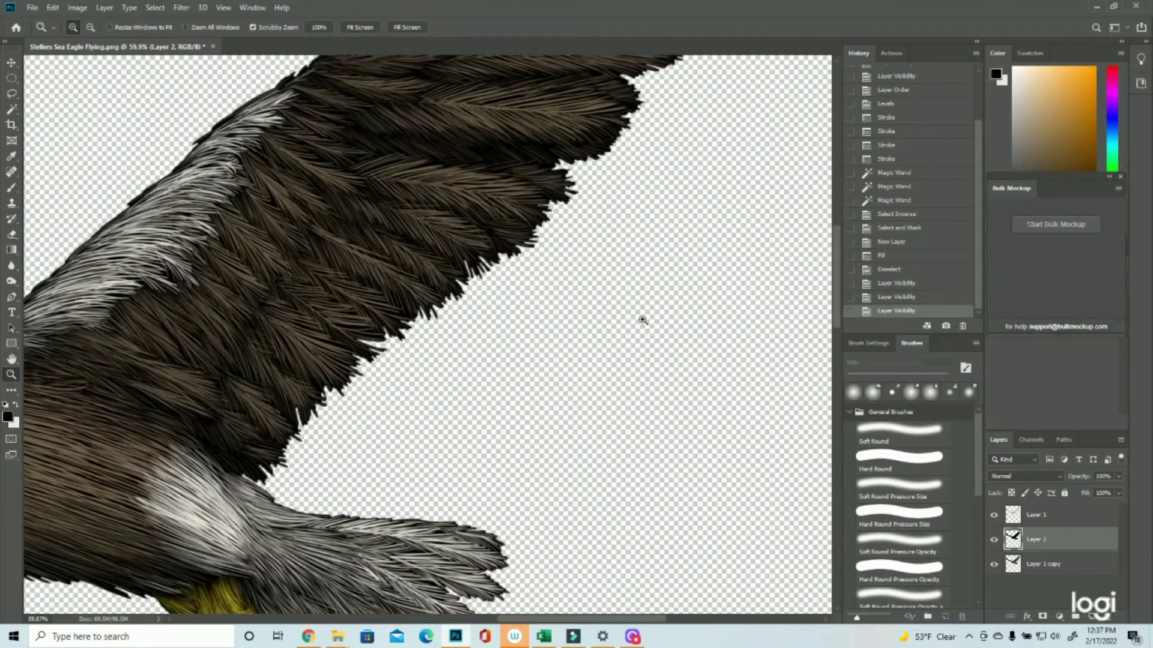
scroll(642, 320, "up", 6)
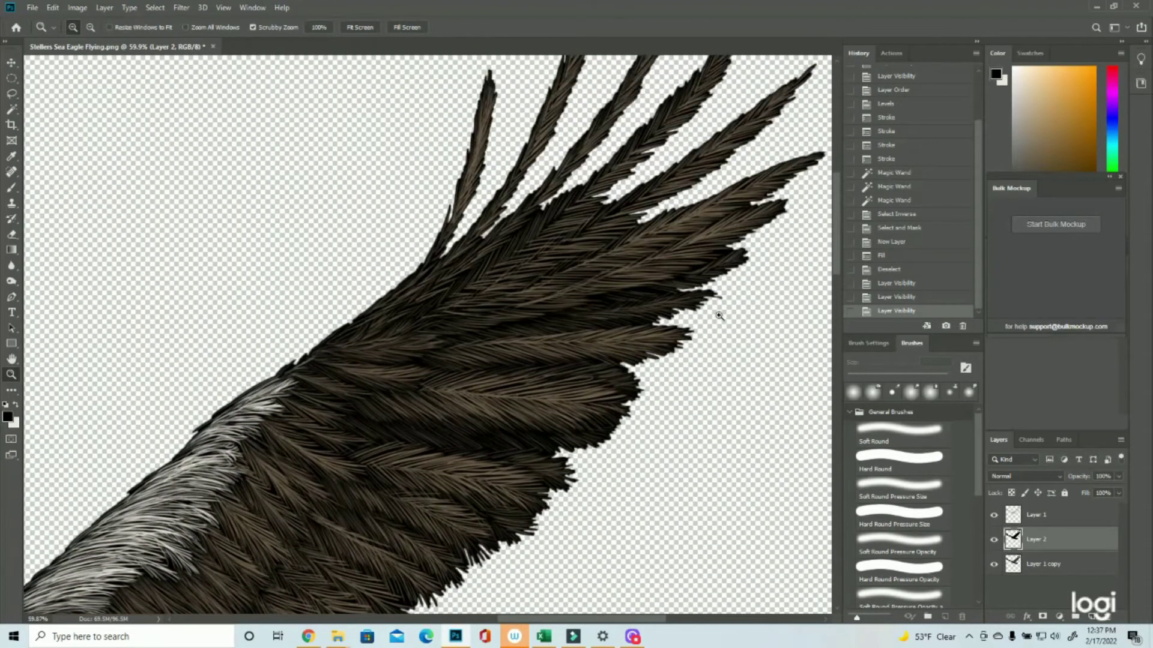
left_click_drag(664, 388, 762, 378)
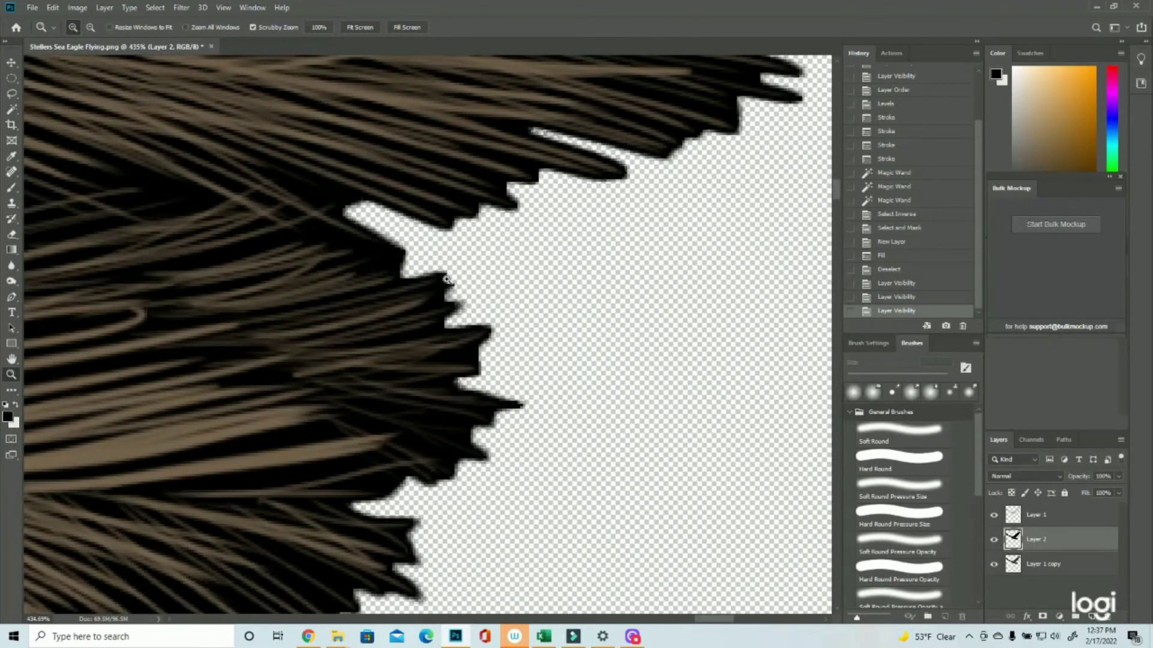
left_click_drag(447, 280, 452, 266)
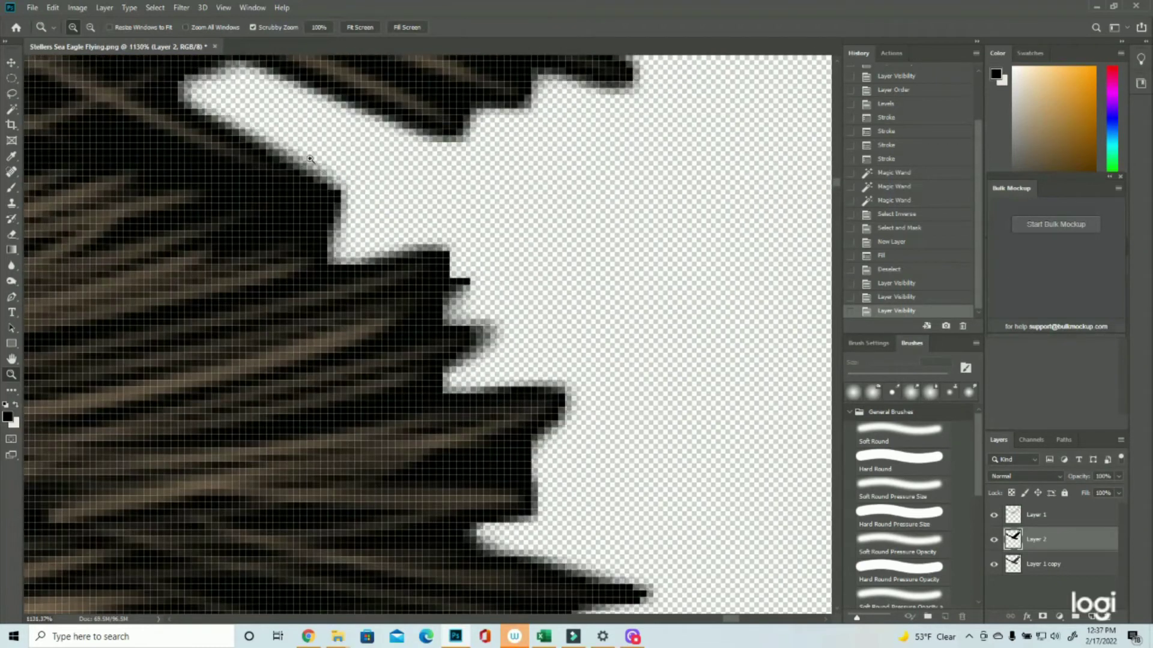
scroll(577, 372, "down", 10)
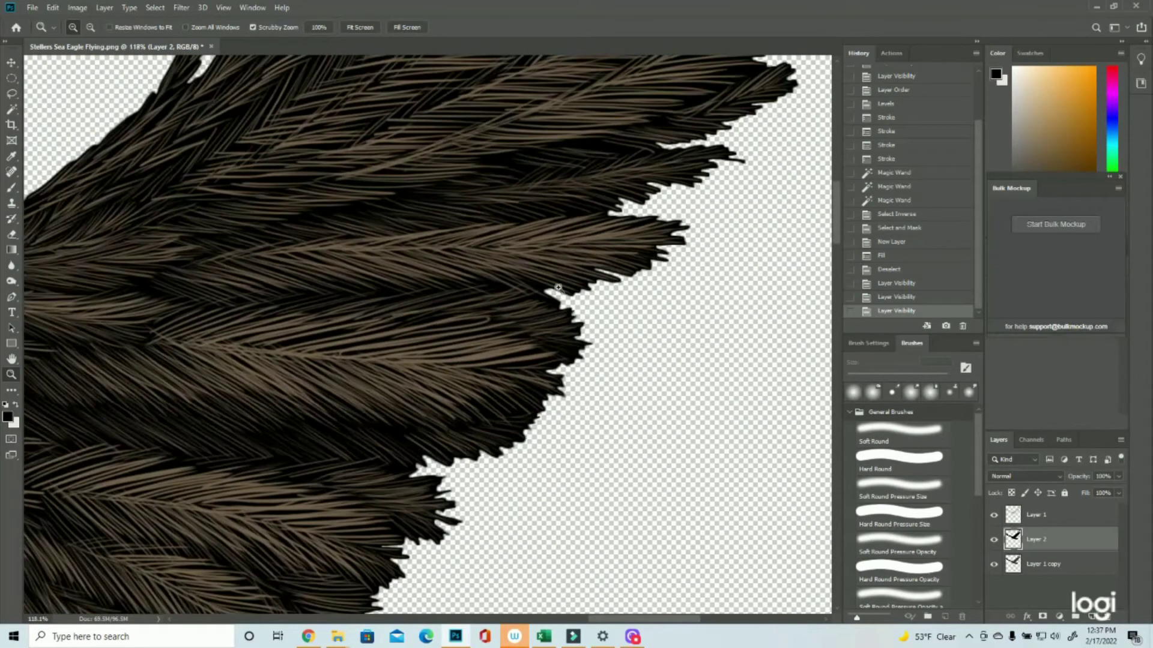
scroll(775, 142, "up", 5)
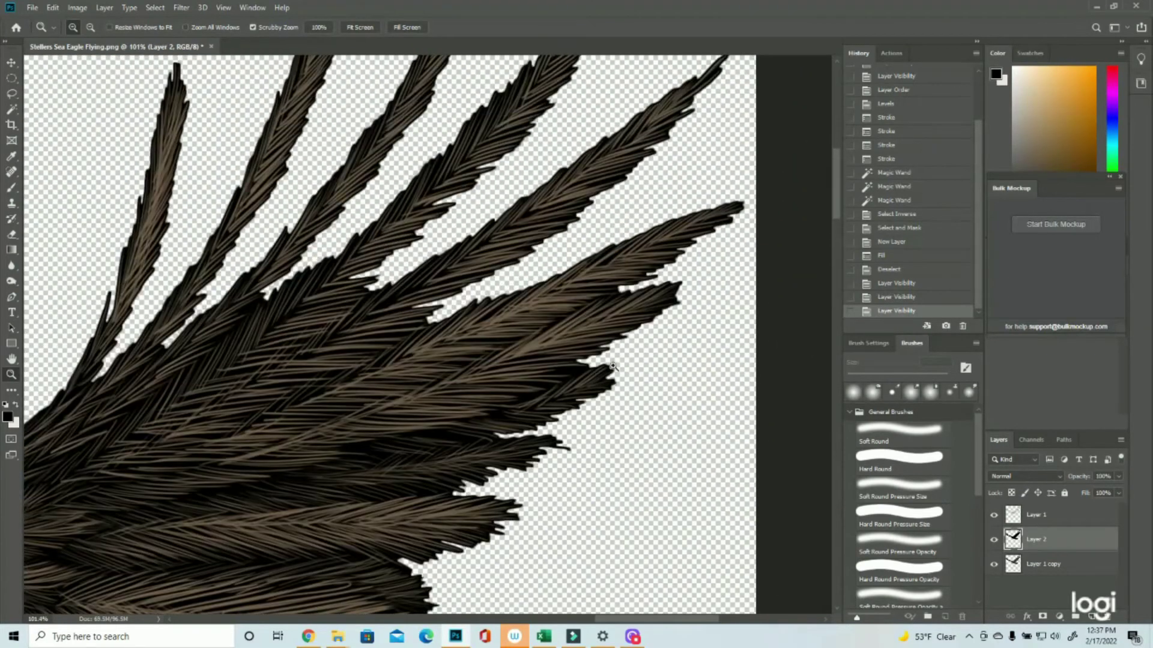
scroll(624, 359, "up", 1)
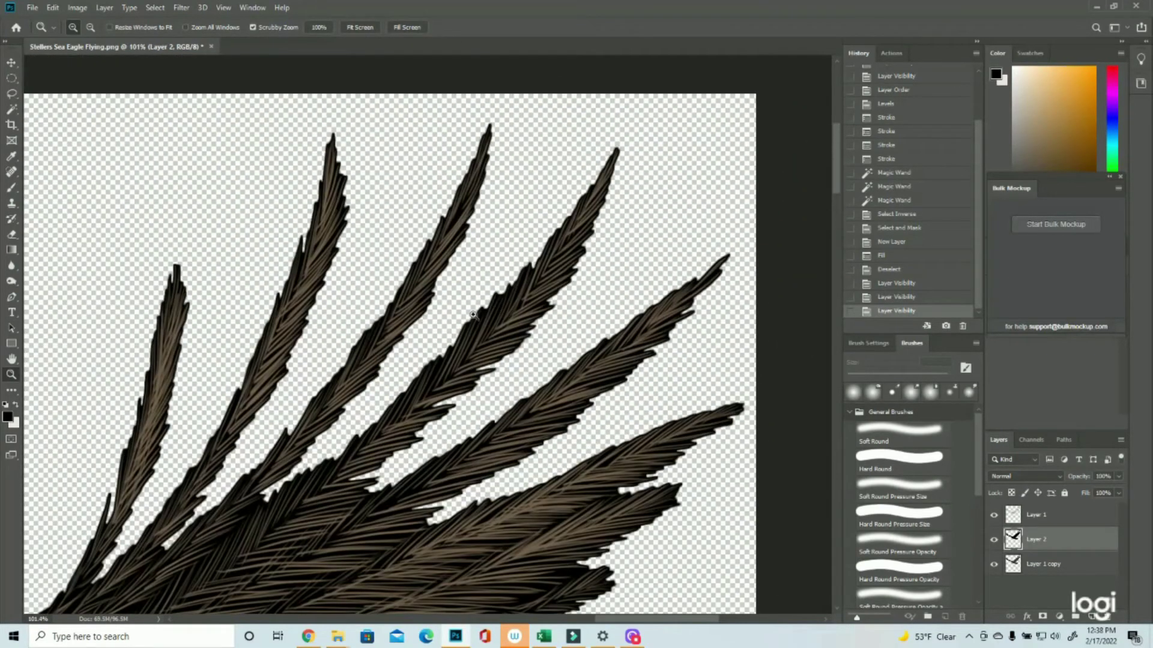
scroll(442, 377, "down", 5)
scroll(358, 342, "up", 3)
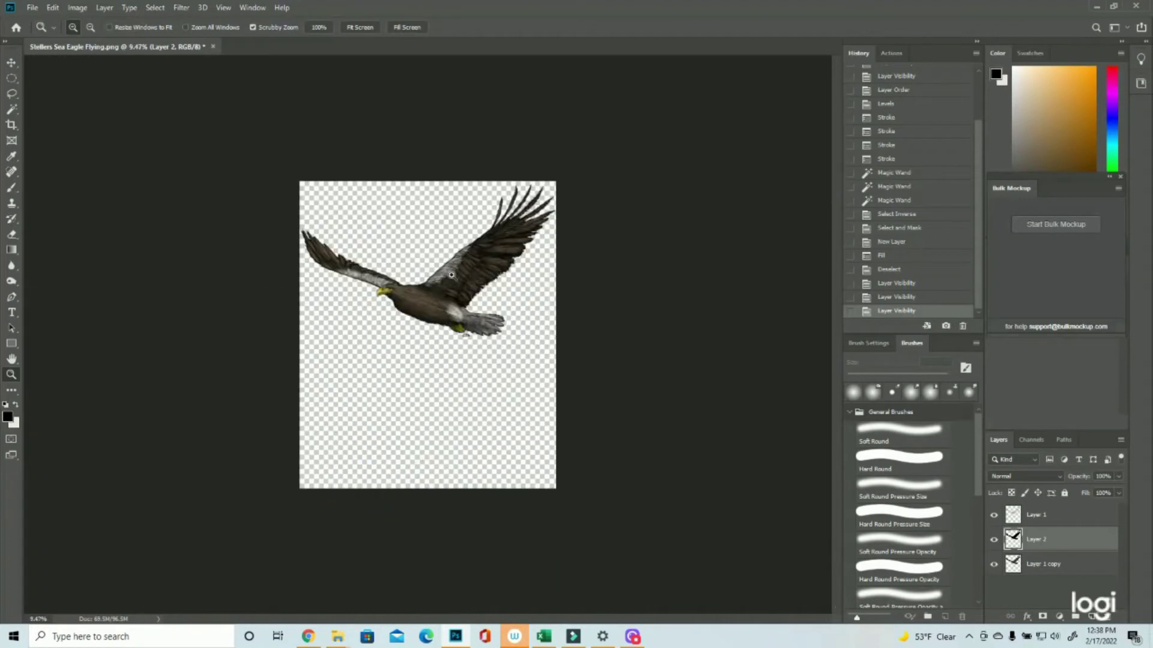
scroll(574, 517, "up", 6)
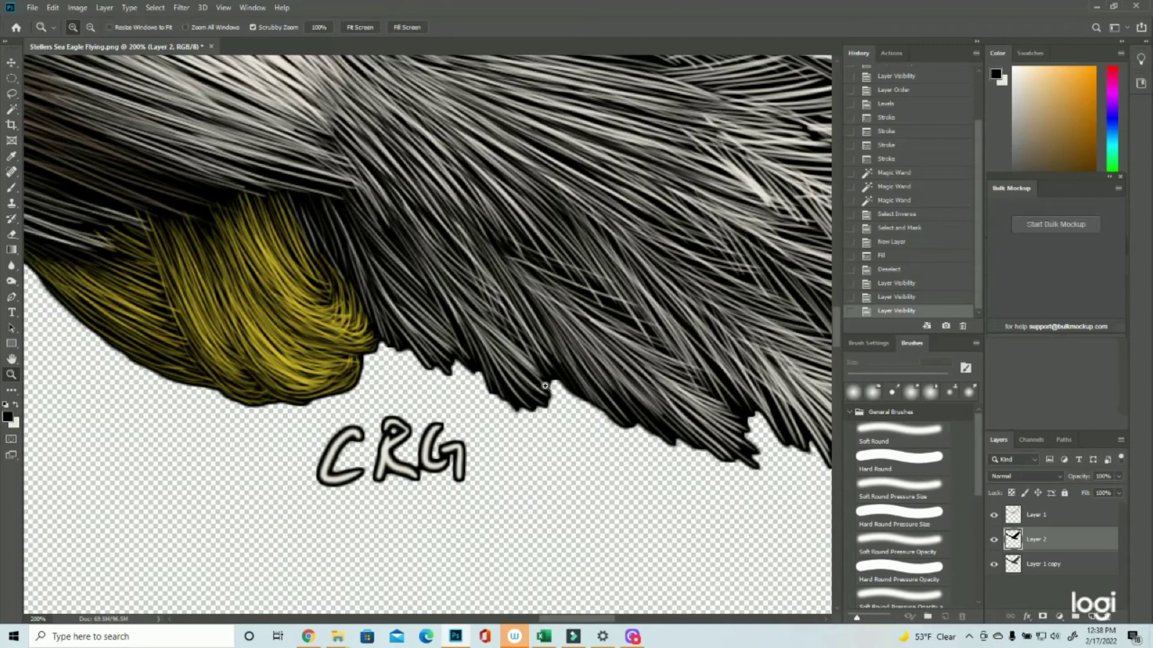
scroll(545, 386, "down", 6)
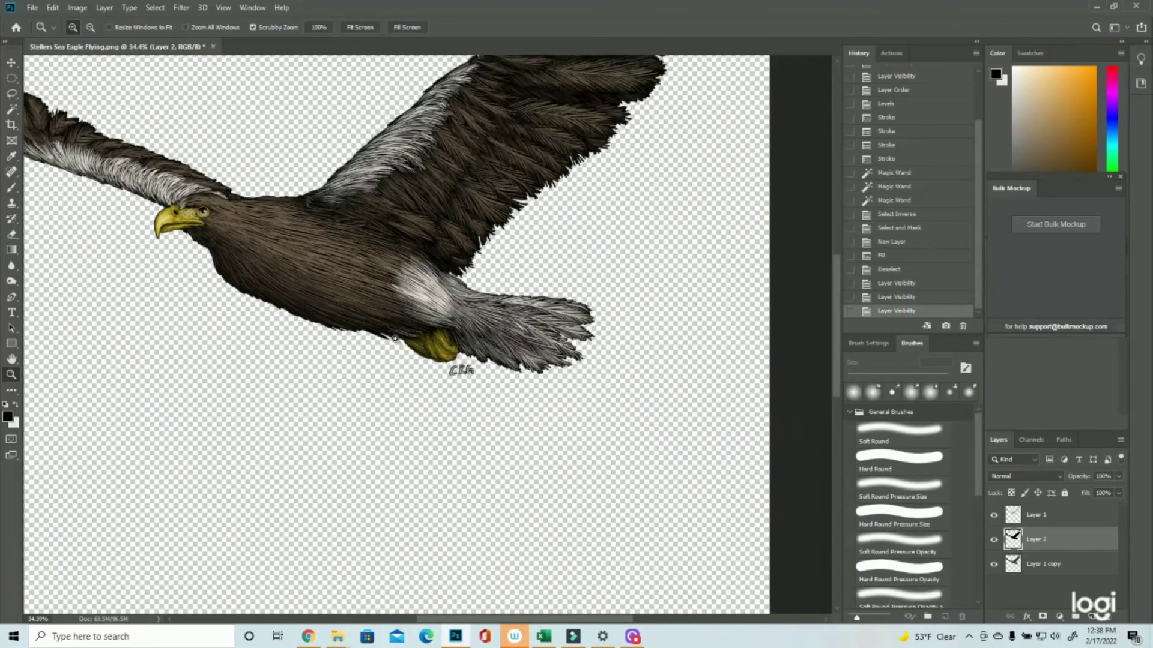
scroll(394, 338, "down", 2)
scroll(512, 283, "up", 7)
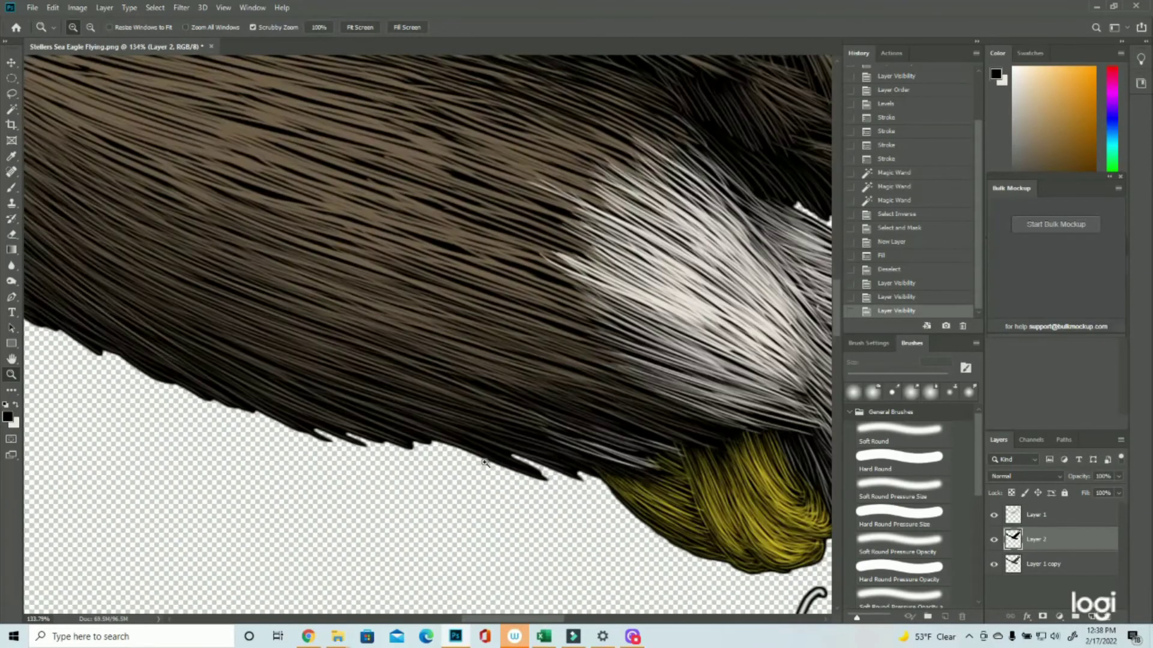
Lasso two gaps along the lower feather edge, filling each with black and deselecting.
left_click(11, 93)
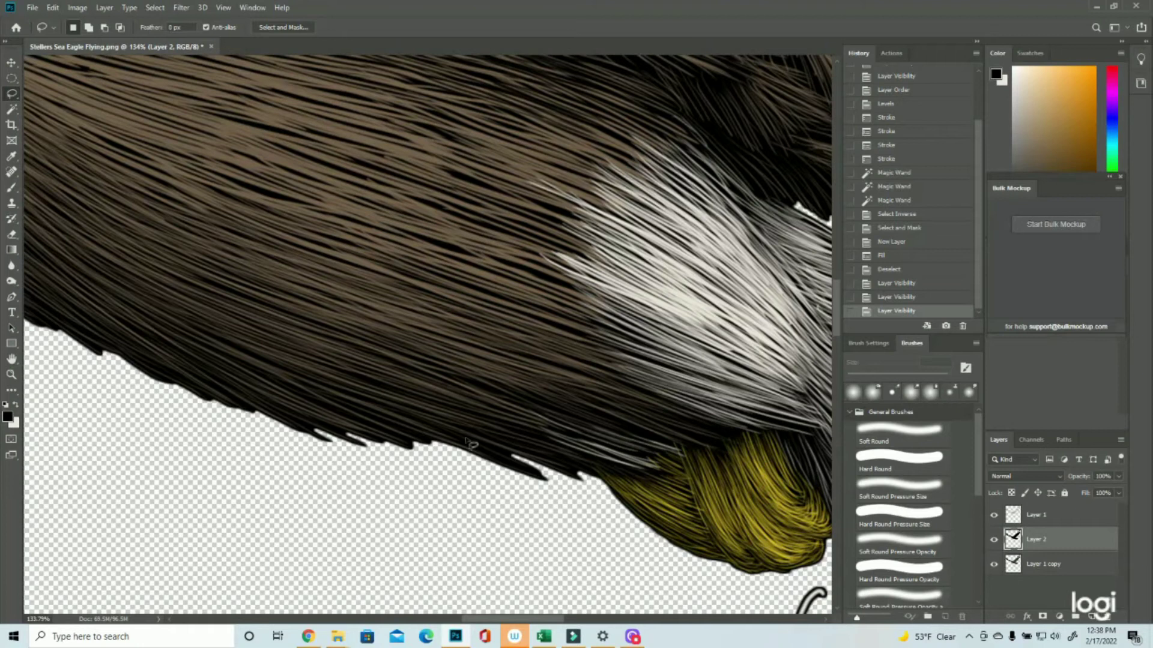
mouse_move(311, 430)
left_mouse_down()
mouse_move(493, 463)
mouse_move(473, 432)
mouse_move(351, 382)
mouse_move(305, 387)
left_mouse_up()
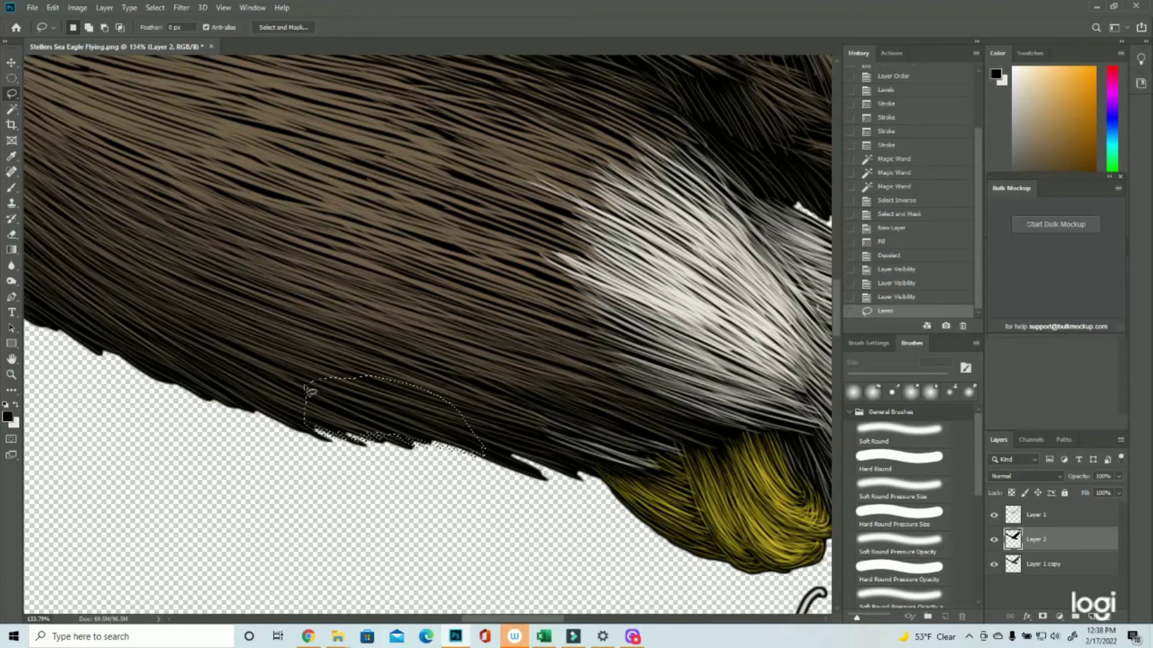
left_click(53, 7)
left_click(61, 195)
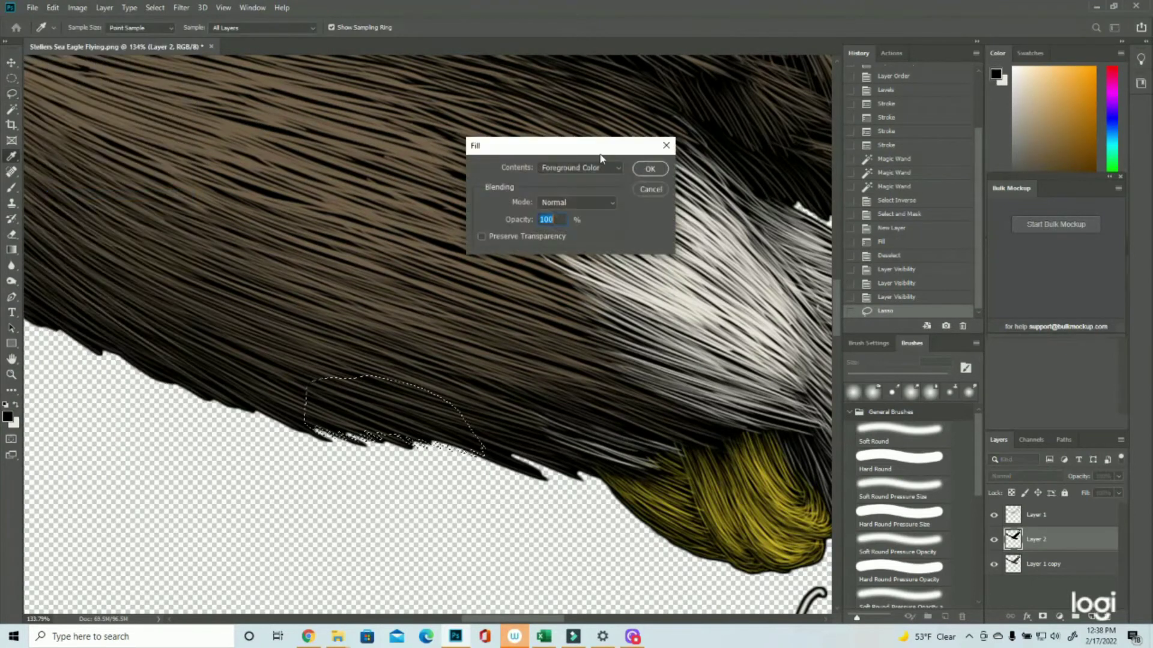
left_click(650, 155)
left_click(155, 8)
left_click(165, 32)
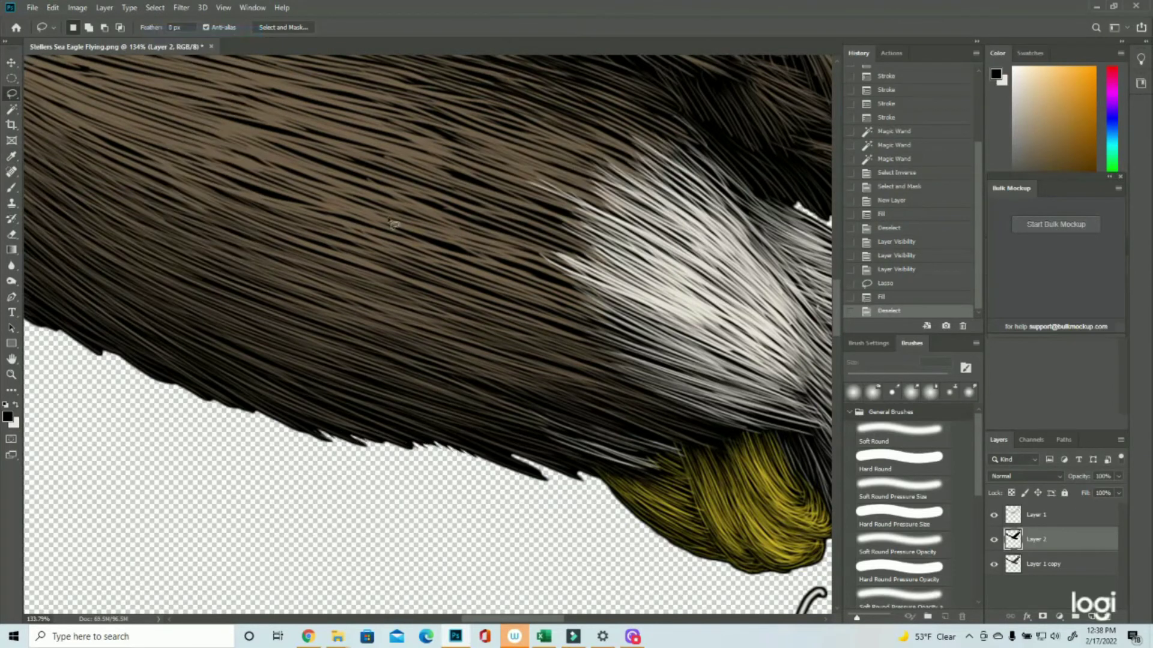
mouse_move(562, 477)
left_mouse_down()
mouse_move(525, 470)
mouse_move(597, 487)
mouse_move(536, 433)
mouse_move(498, 433)
left_mouse_up()
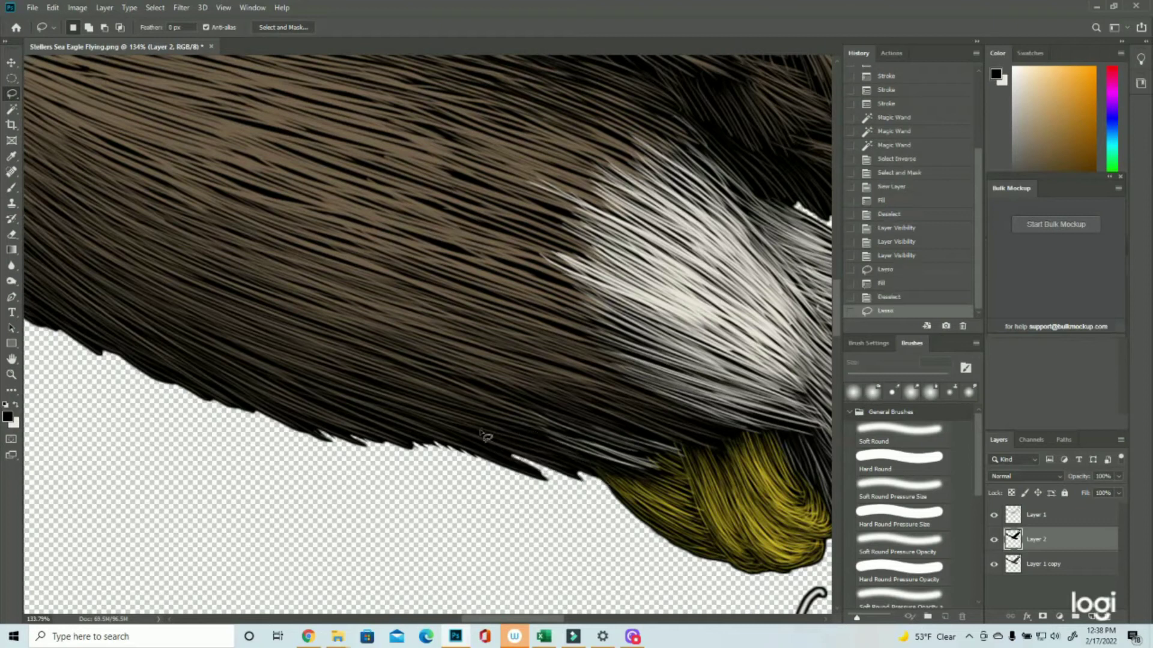
left_click(32, 8)
mouse_move(53, 7)
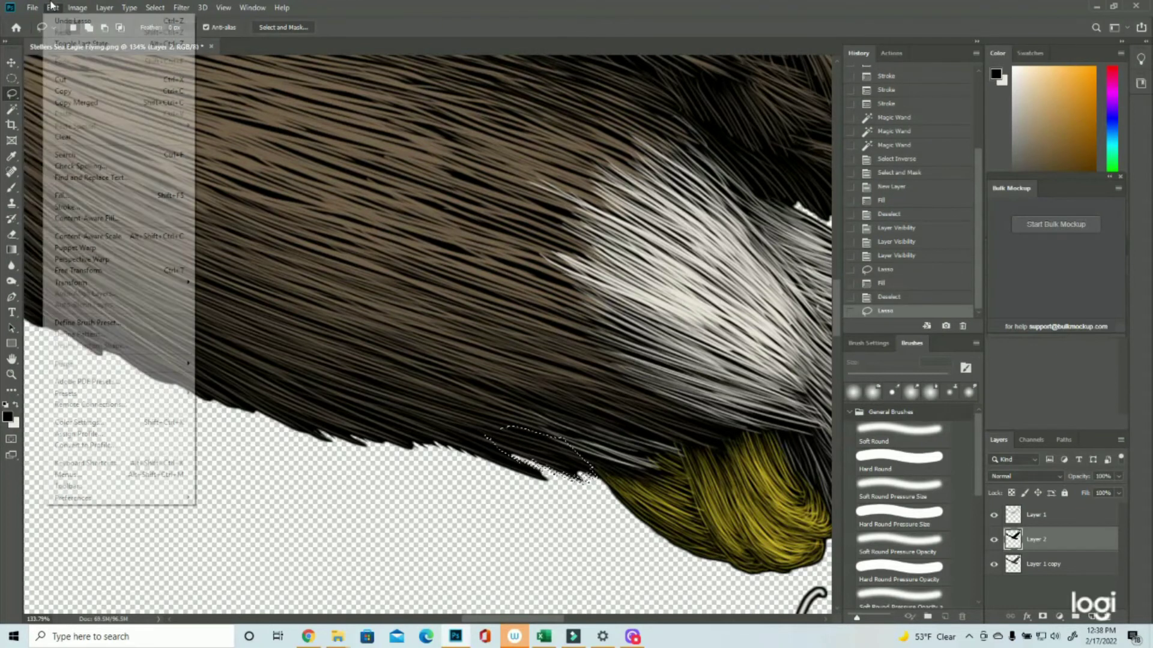
left_click(61, 195)
left_click(651, 169)
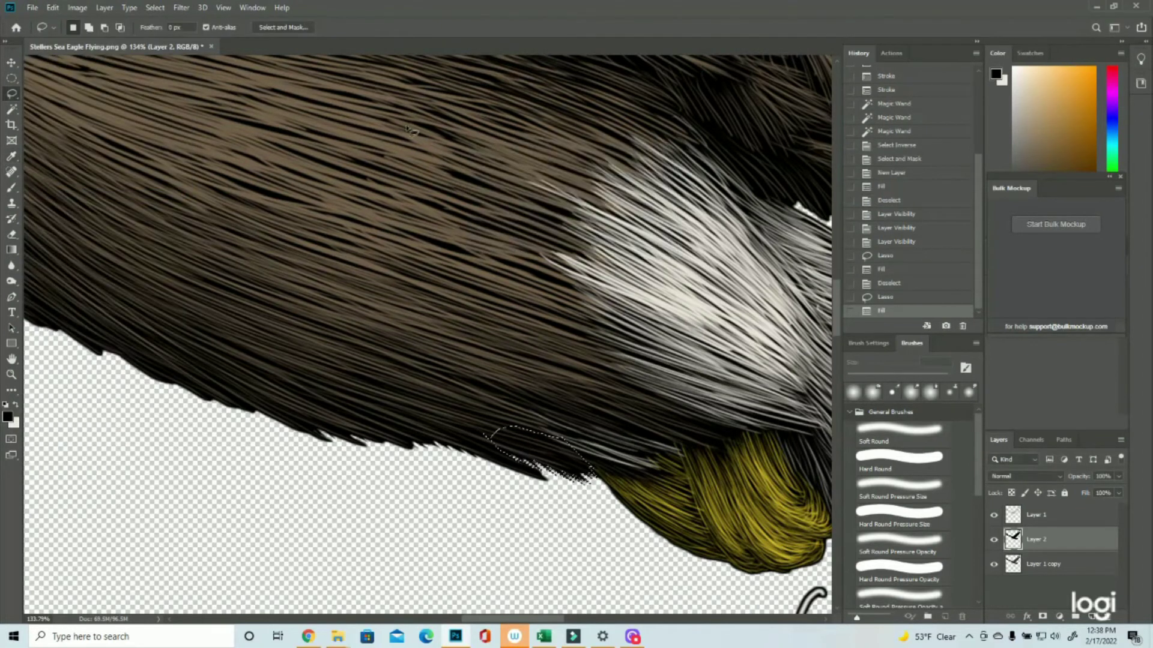
left_click(154, 7)
left_click(168, 32)
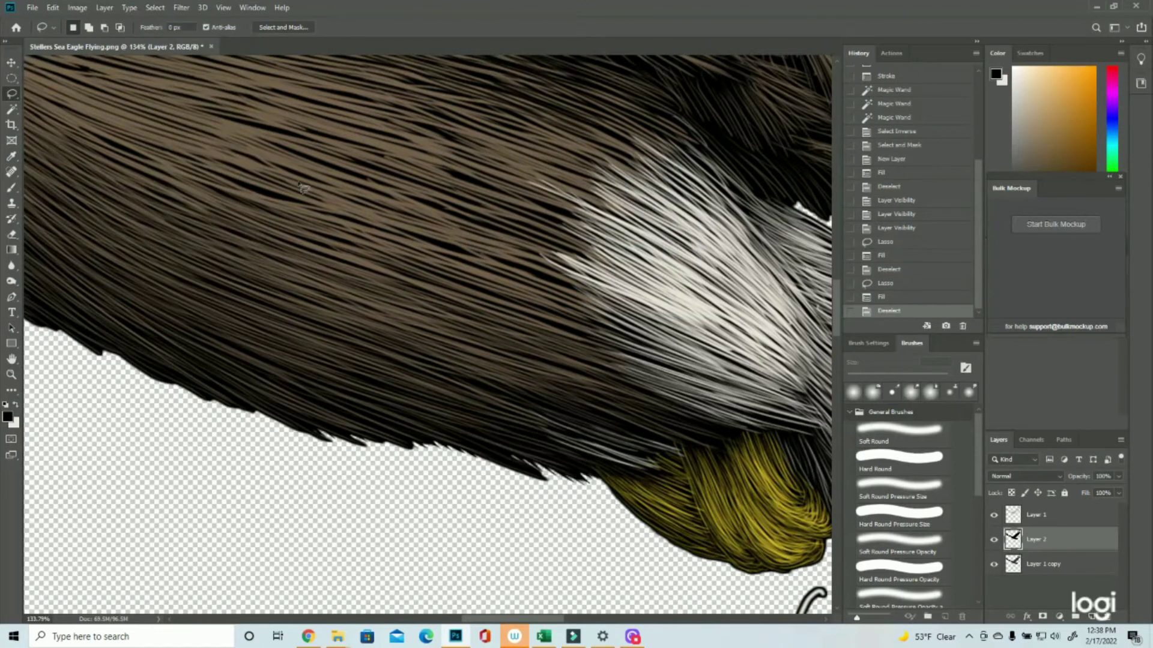
Lasso a third feather-edge gap, fill it with black, and deselect.
mouse_move(507, 470)
left_mouse_down()
mouse_move(574, 474)
mouse_move(518, 442)
left_mouse_up()
left_click(32, 7)
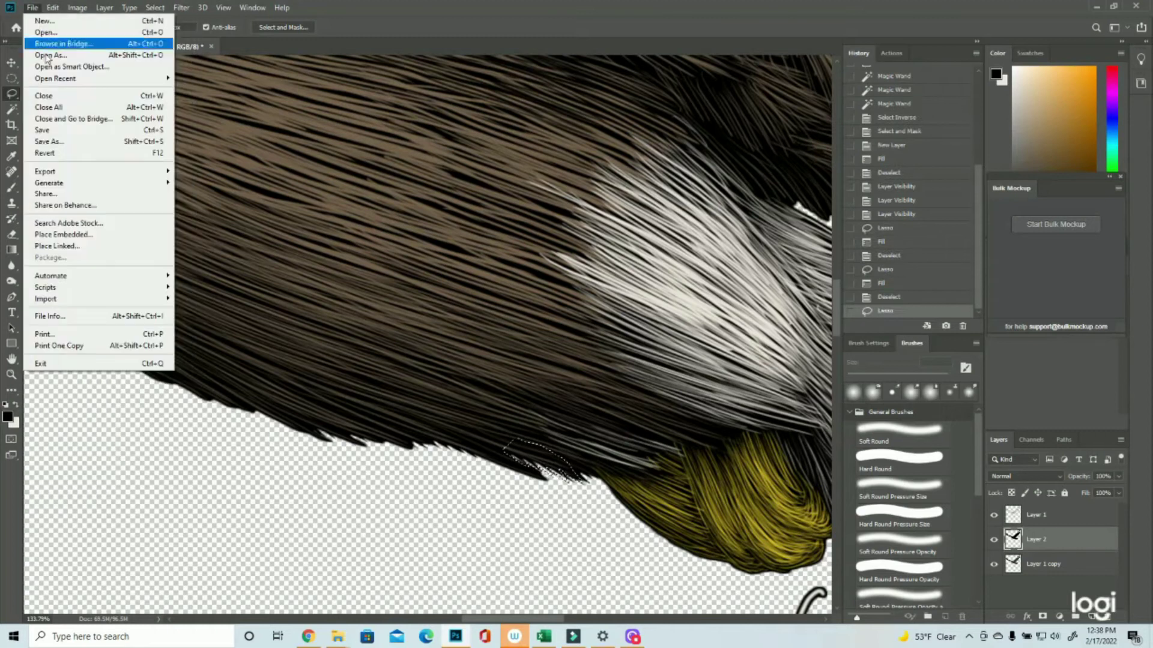
mouse_move(80, 5)
left_click(75, 196)
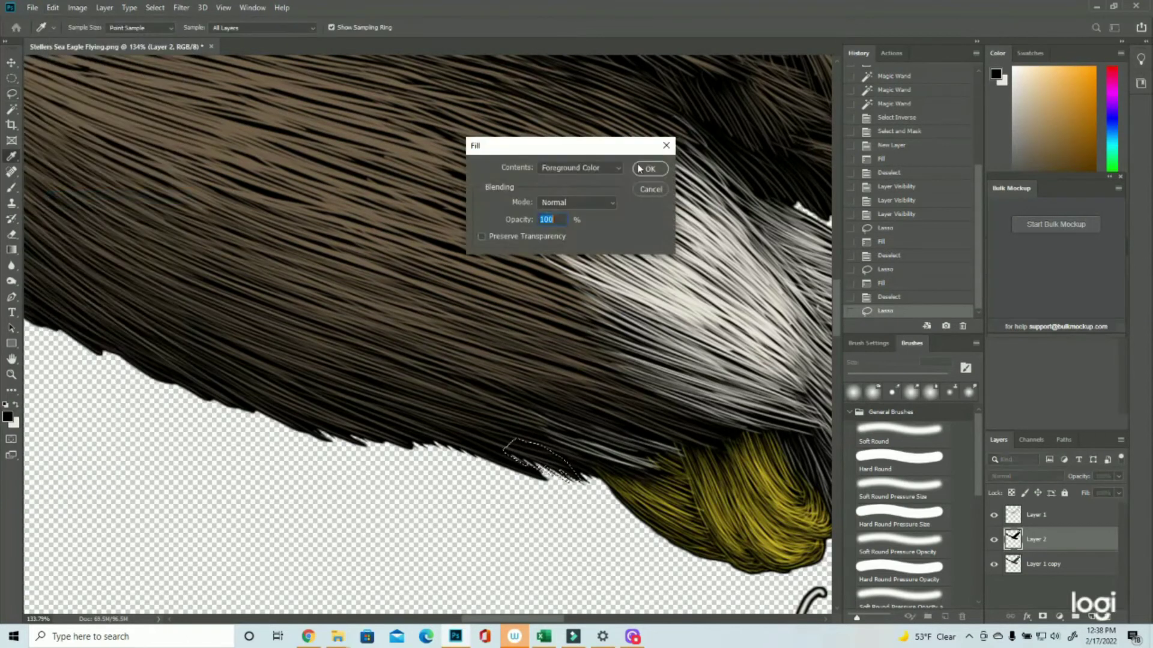
left_click(637, 168)
left_click(155, 7)
left_click(168, 28)
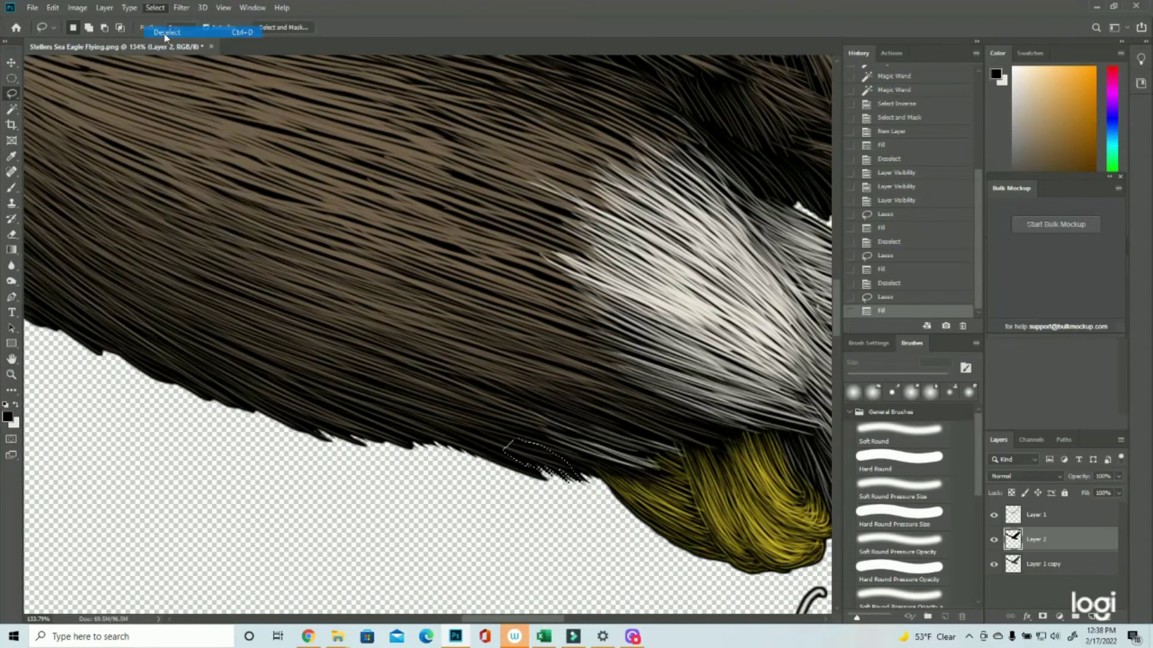
Zoom in on the feather edge and lasso-fill one more gap with black.
left_click(10, 374)
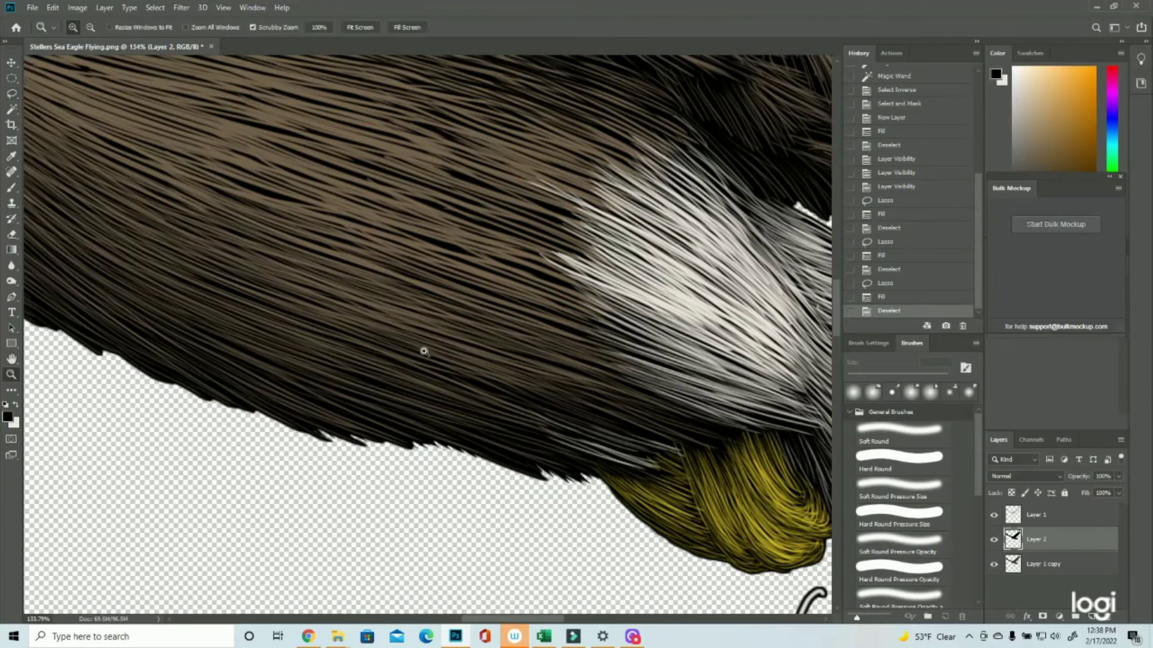
mouse_move(425, 347)
left_mouse_down()
mouse_move(336, 354)
mouse_move(472, 456)
mouse_move(559, 456)
left_mouse_up()
left_click(12, 95)
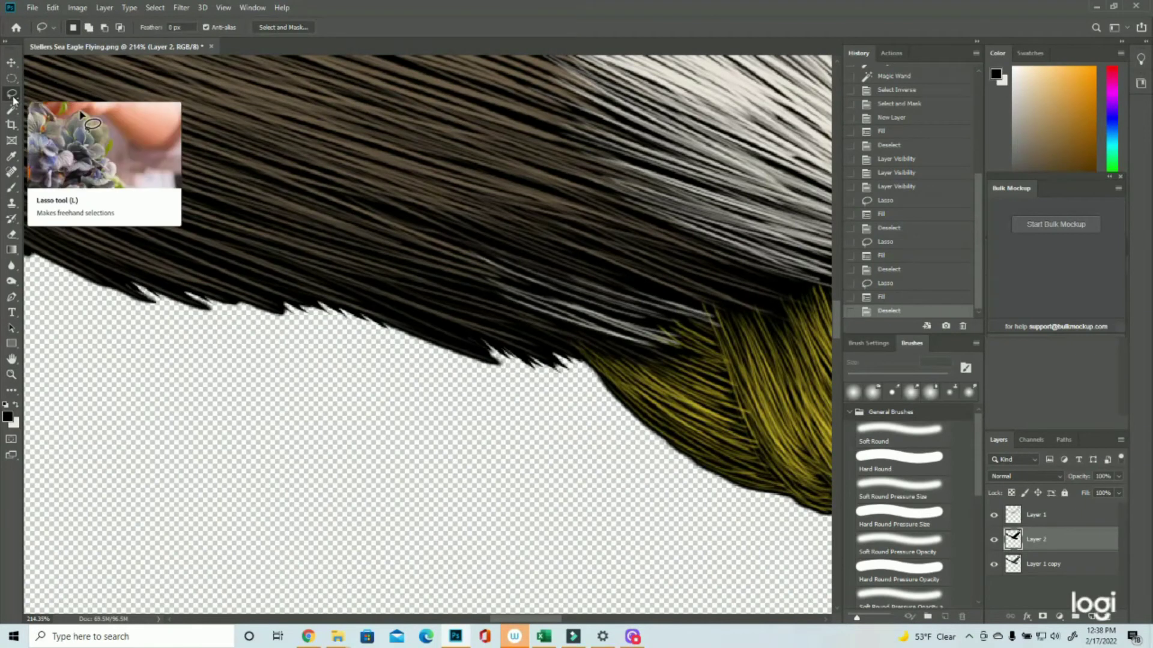
mouse_move(407, 334)
left_mouse_down()
mouse_move(442, 356)
mouse_move(548, 374)
mouse_move(486, 316)
mouse_move(395, 293)
left_mouse_up()
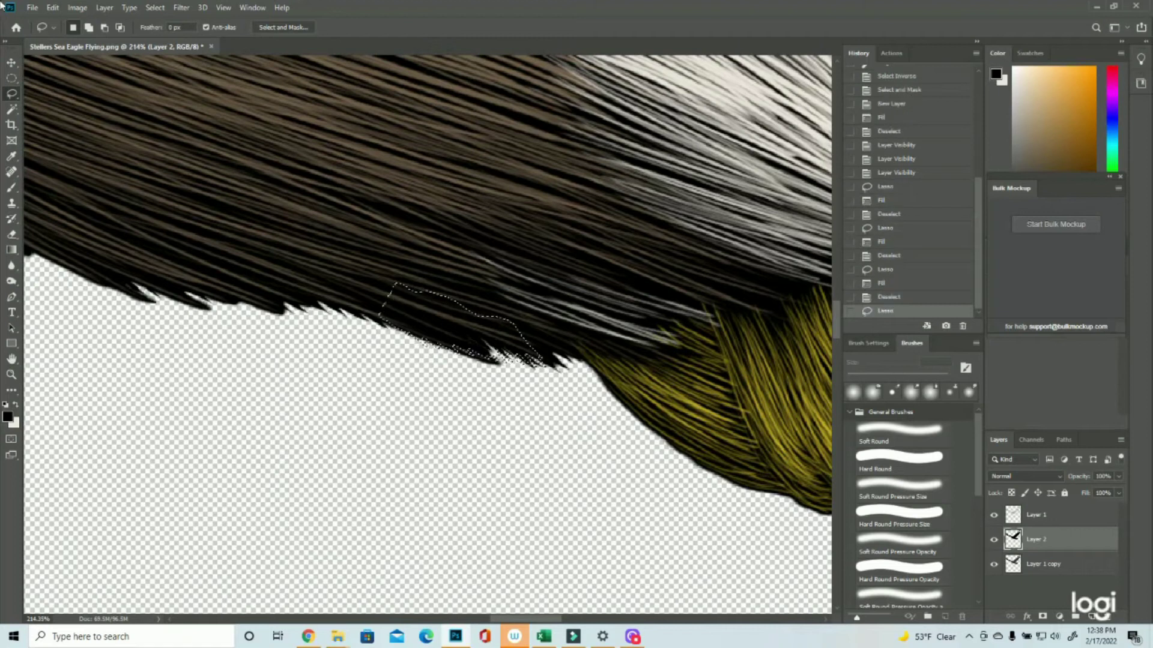
left_click(53, 8)
left_click(151, 194)
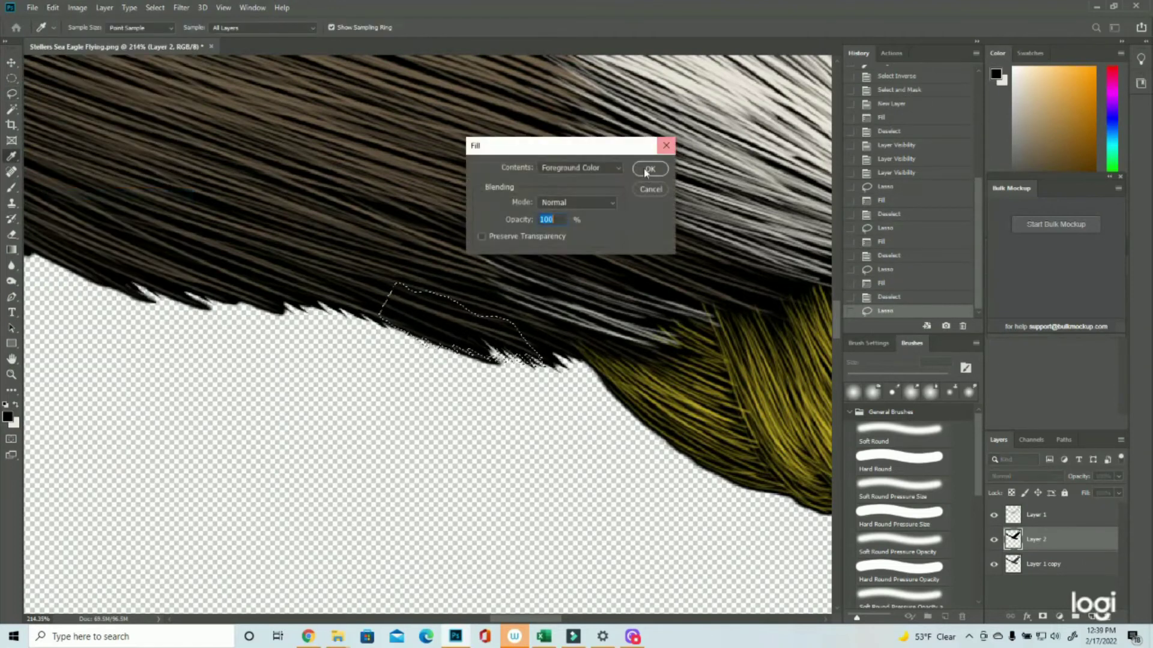
left_click(652, 171)
left_click(155, 7)
left_click(166, 32)
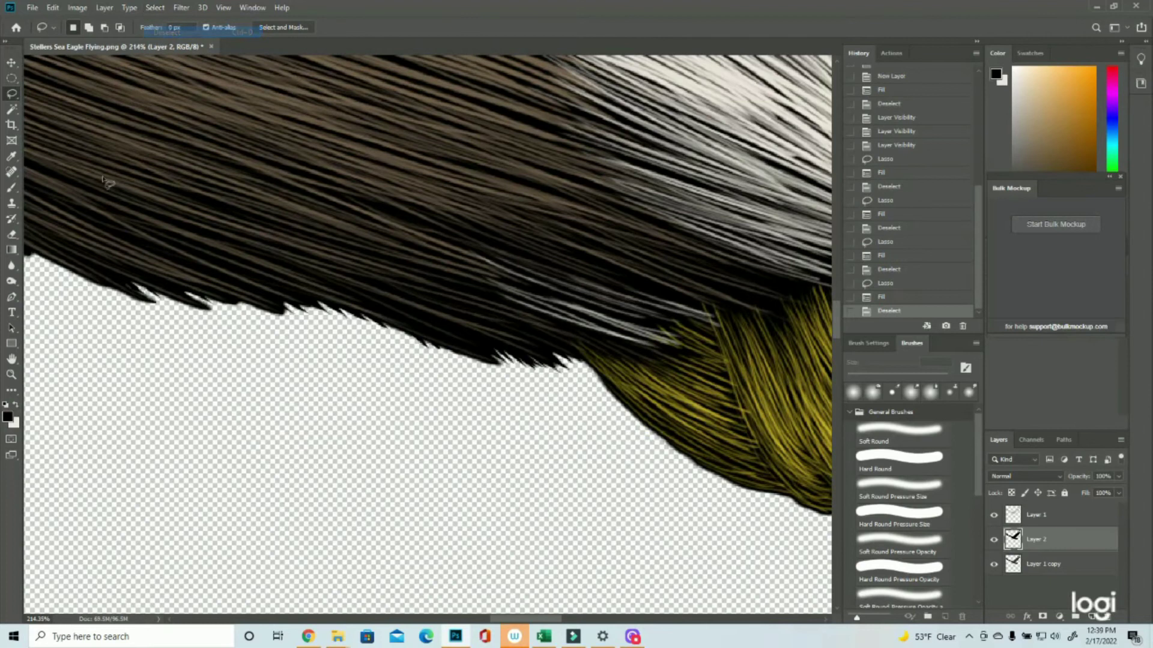
Zoom out to view the whole eagle with the filled edge.
left_click(11, 374)
left_click(407, 346, "alt")
left_click_drag(407, 346, 374, 345)
left_click(547, 249)
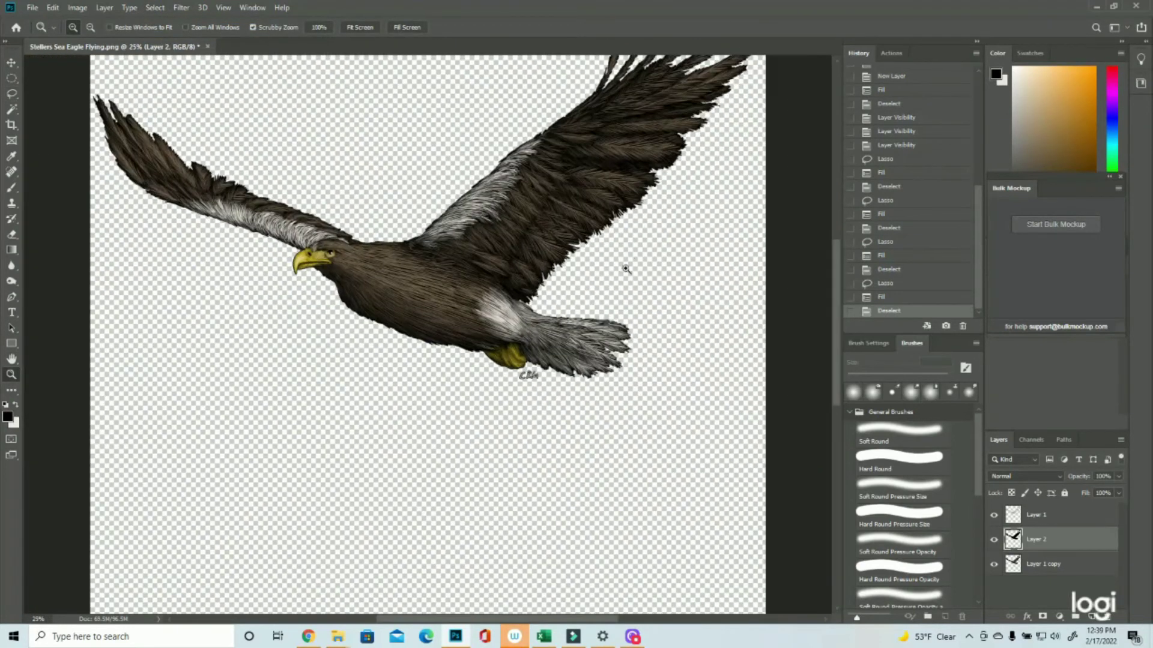
mouse_move(583, 363)
left_mouse_down()
mouse_move(672, 366)
mouse_move(595, 371)
left_mouse_up()
left_click_drag(375, 326, 367, 330)
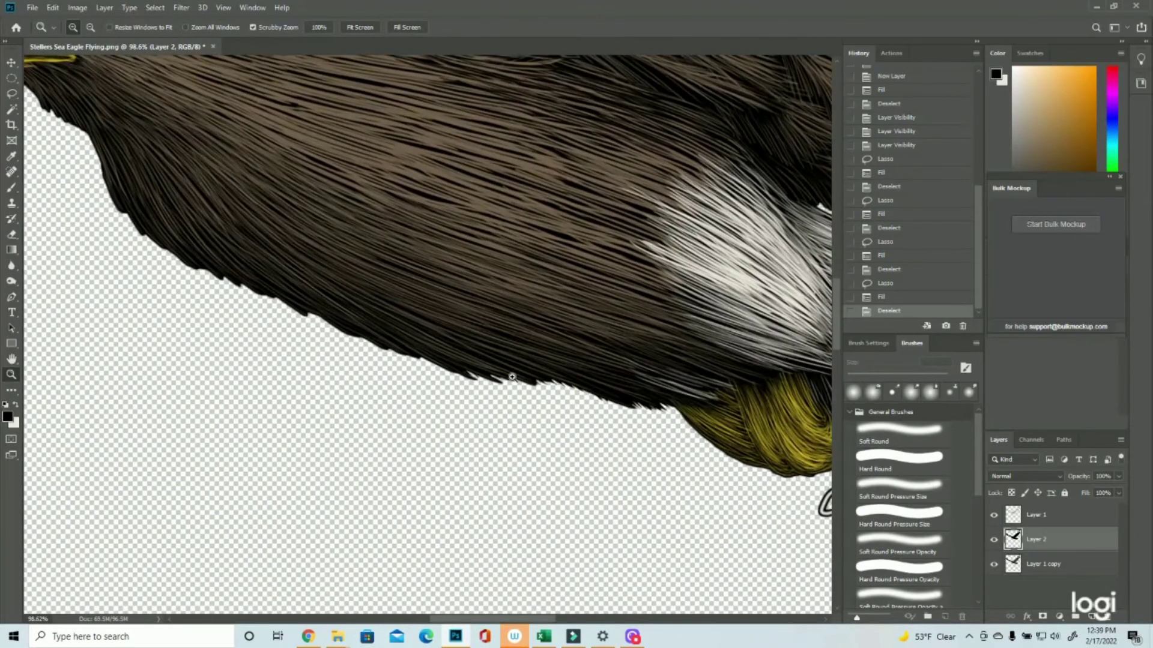
left_click_drag(341, 280, 270, 278)
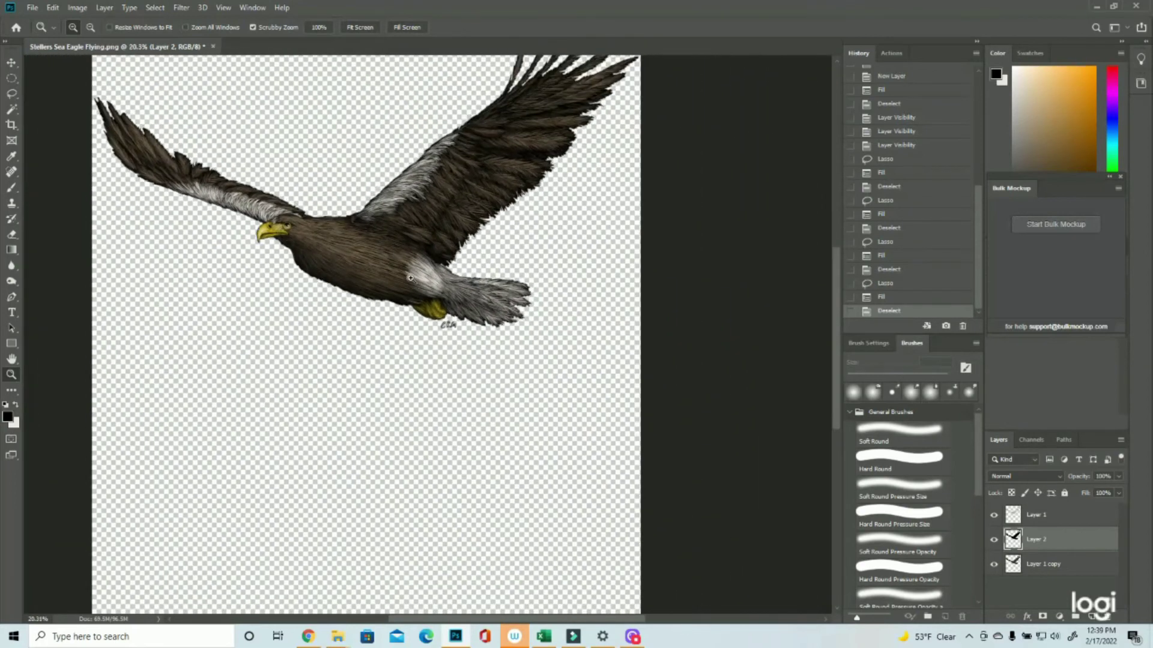
left_click_drag(294, 222, 366, 216)
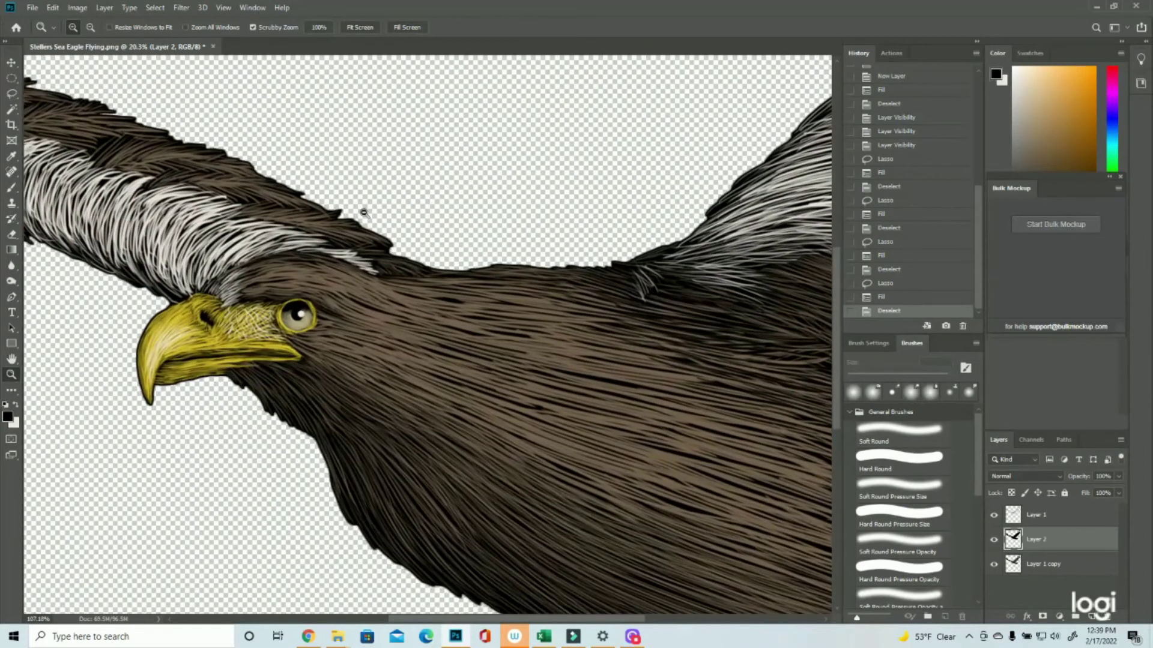
left_click_drag(185, 356, 185, 458)
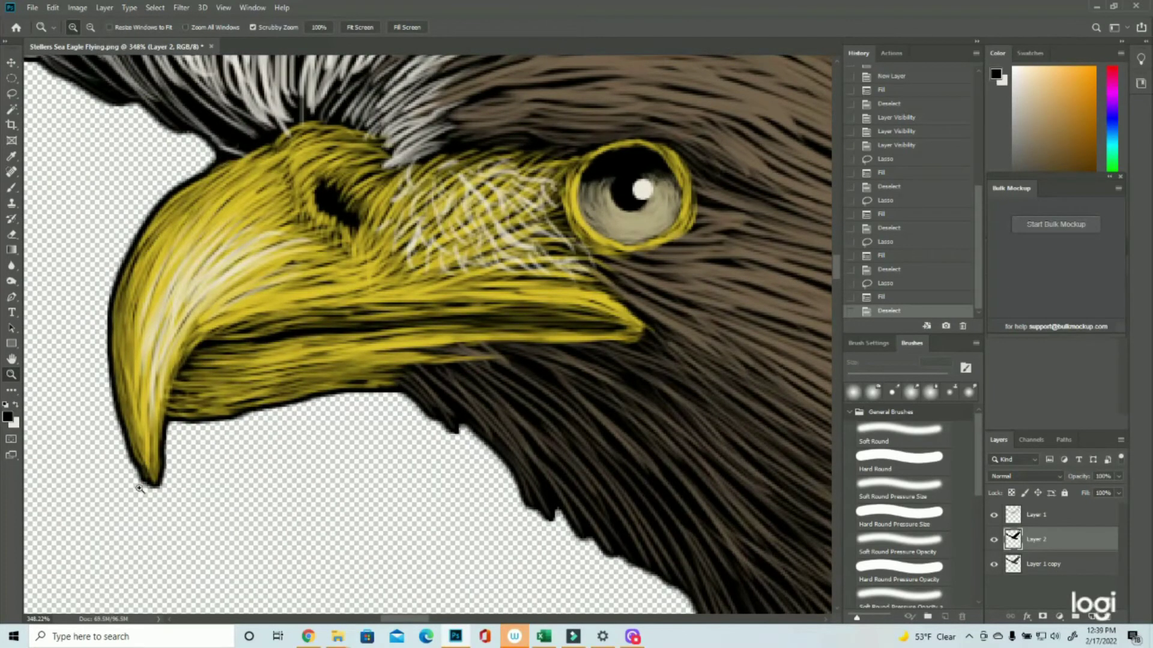
left_click_drag(522, 405, 383, 394)
left_click(459, 112)
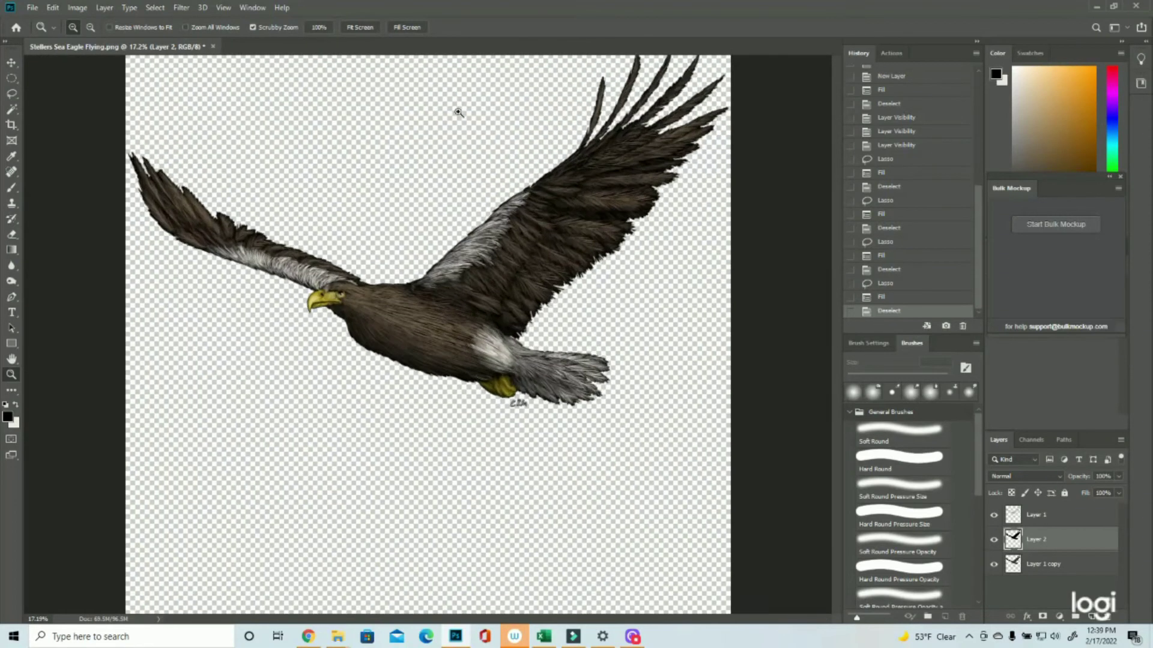
scroll(373, 218, "up", 2)
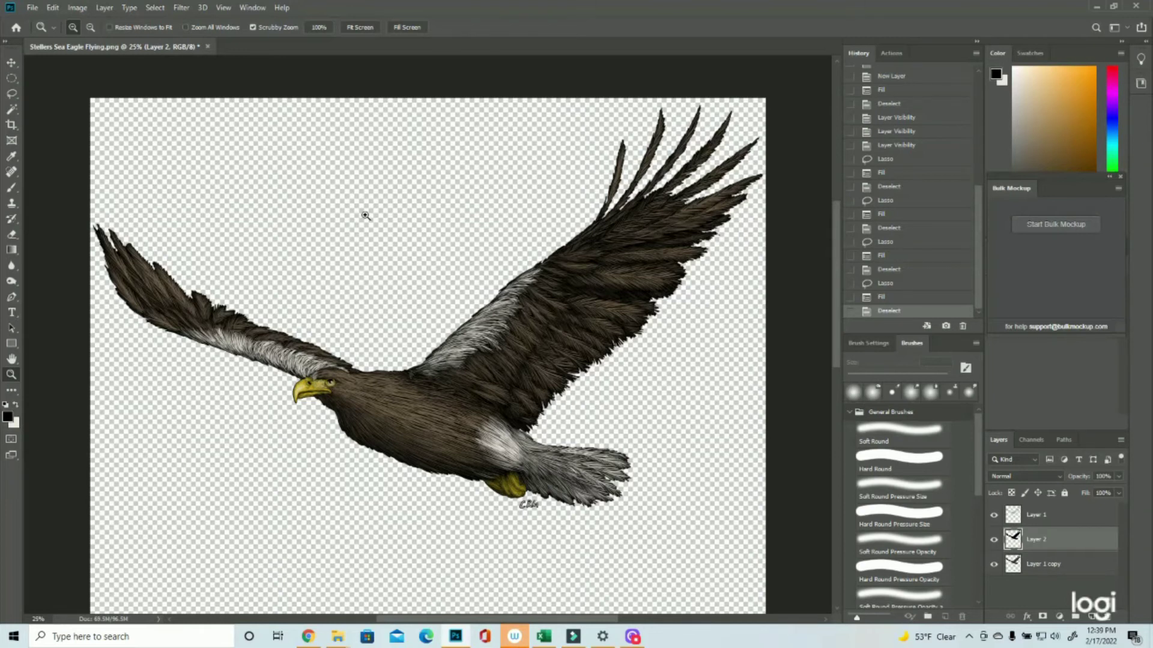
mouse_move(554, 437)
left_mouse_down()
mouse_move(628, 442)
mouse_move(551, 442)
left_mouse_up()
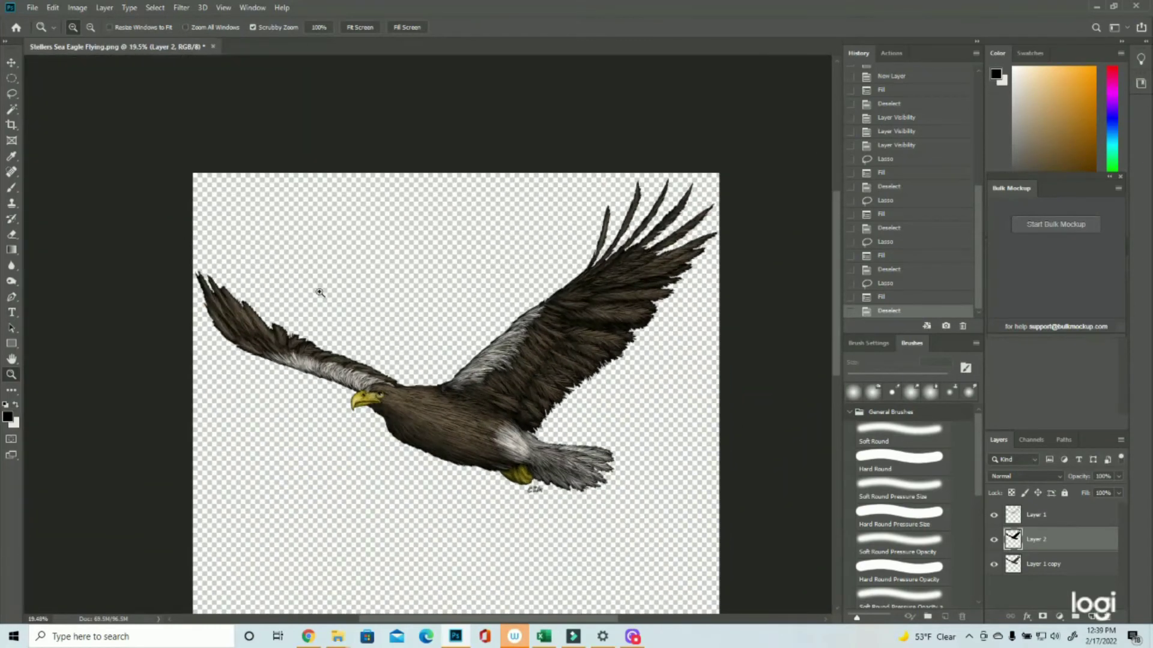
left_click_drag(320, 292, 365, 380)
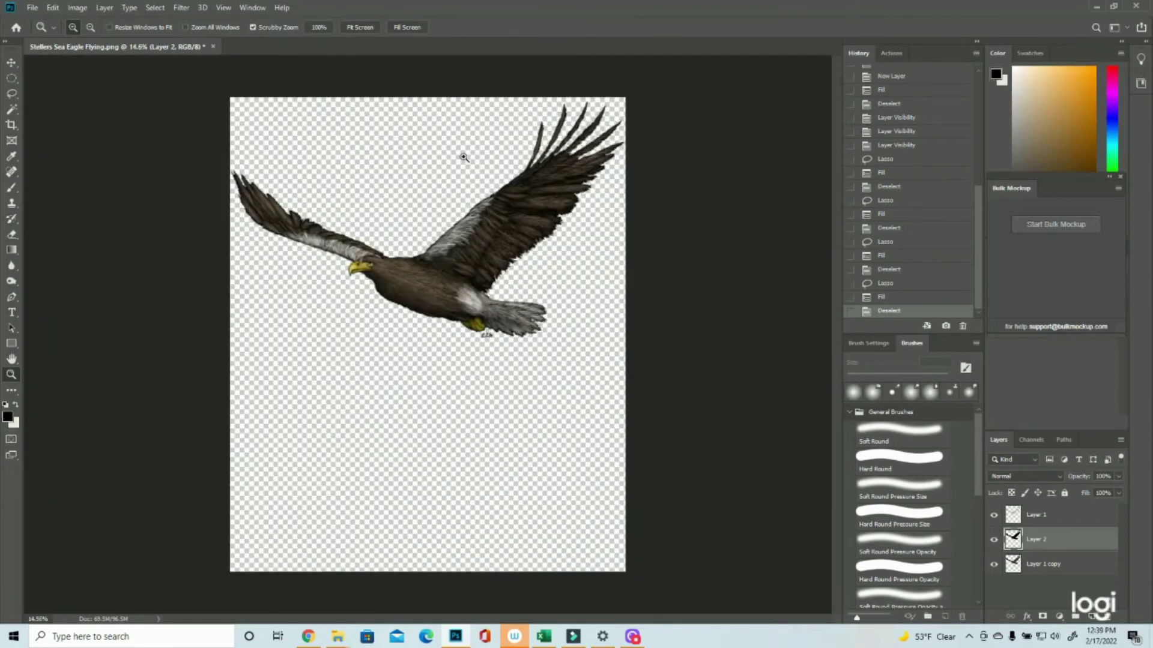
left_click(464, 158)
left_click_drag(493, 141, 576, 169)
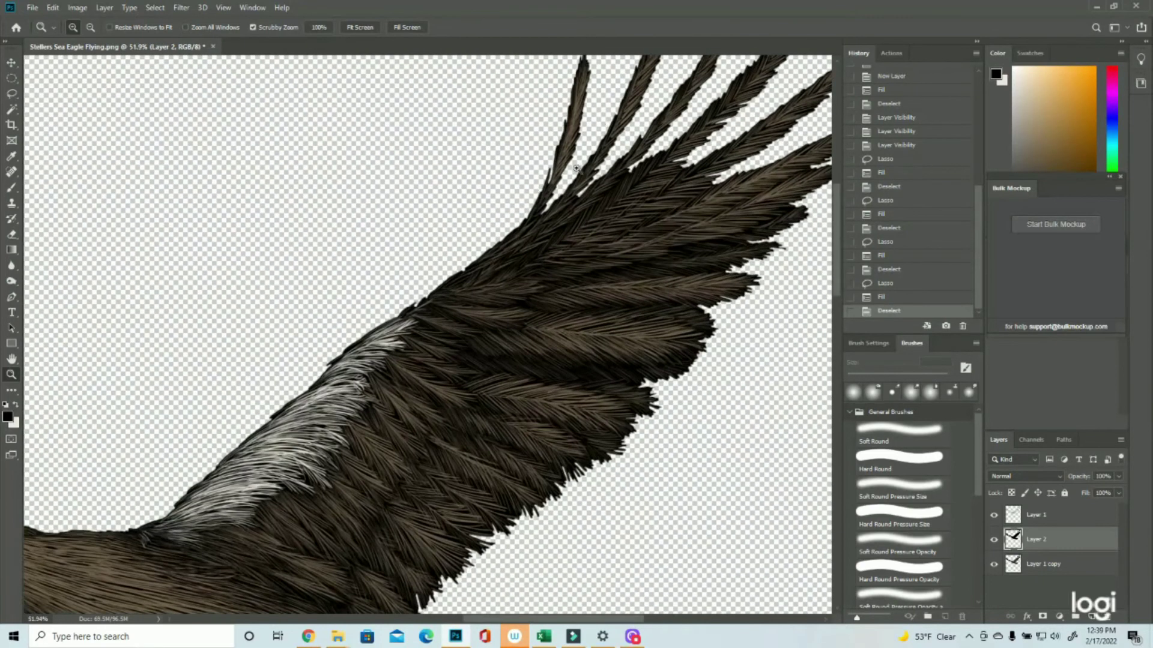
left_click_drag(503, 306, 413, 174)
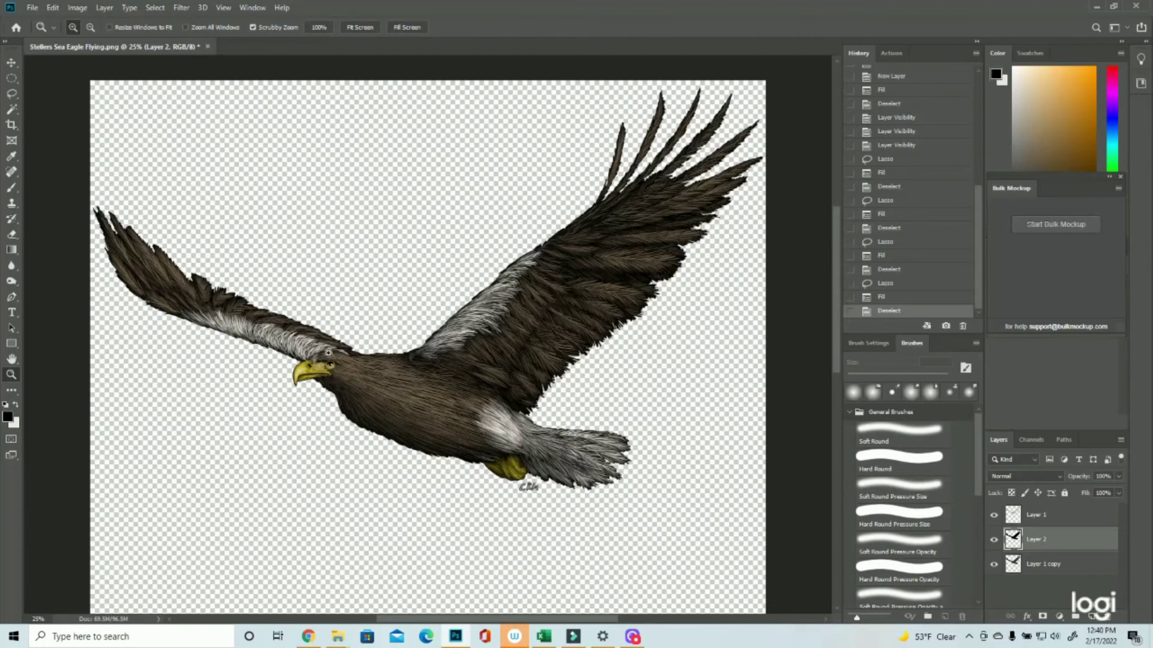
left_click_drag(420, 378, 516, 380)
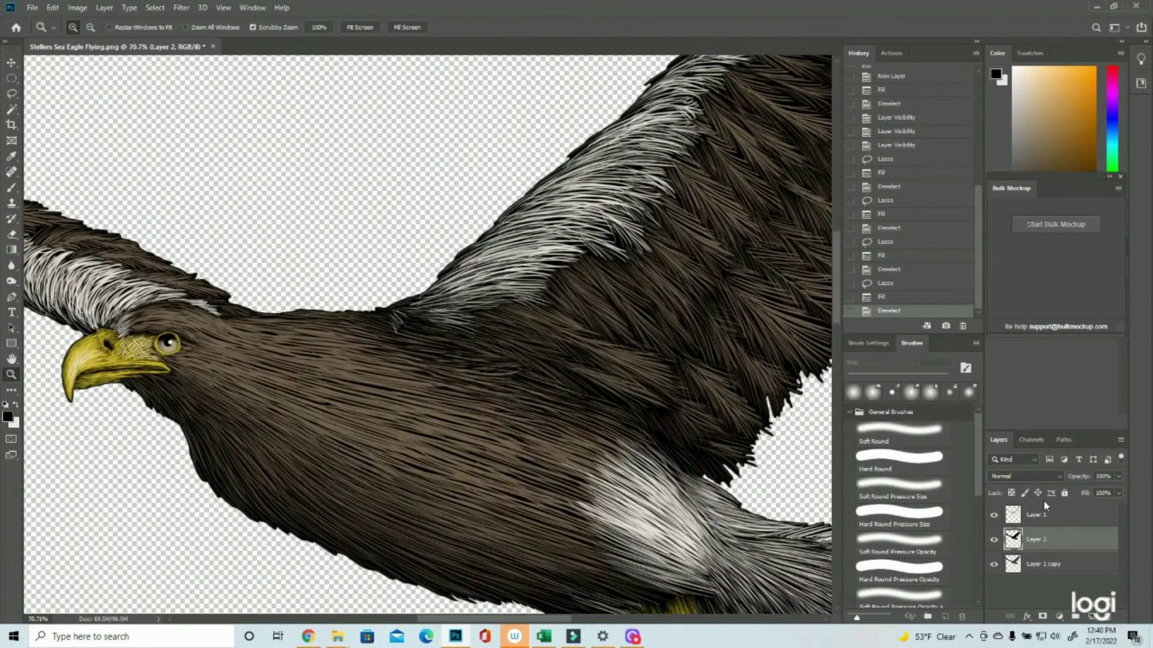
left_click_drag(993, 539, 993, 564)
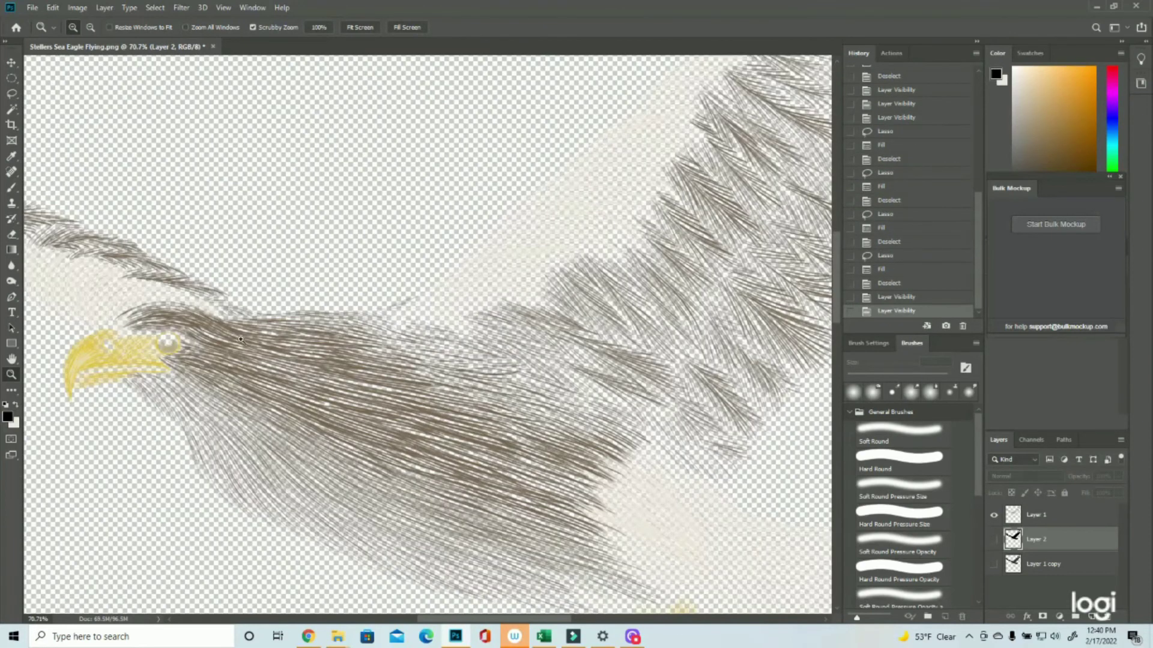
left_click(993, 539)
left_click(993, 564)
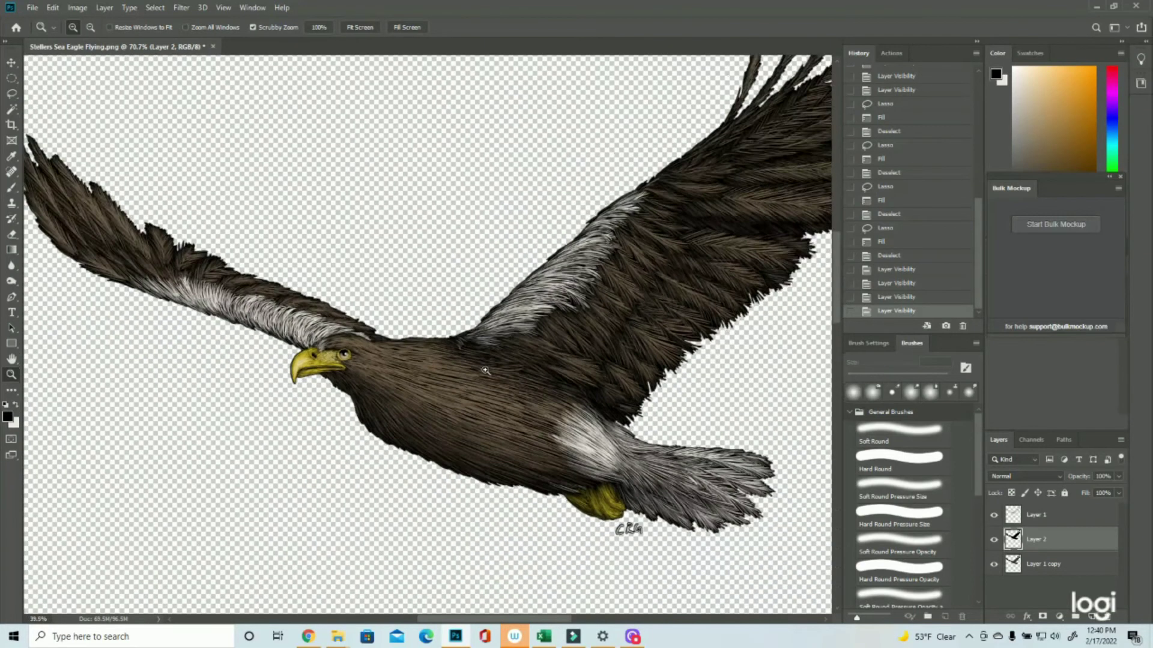
scroll(457, 208, "down", 5)
scroll(457, 208, "up", 1)
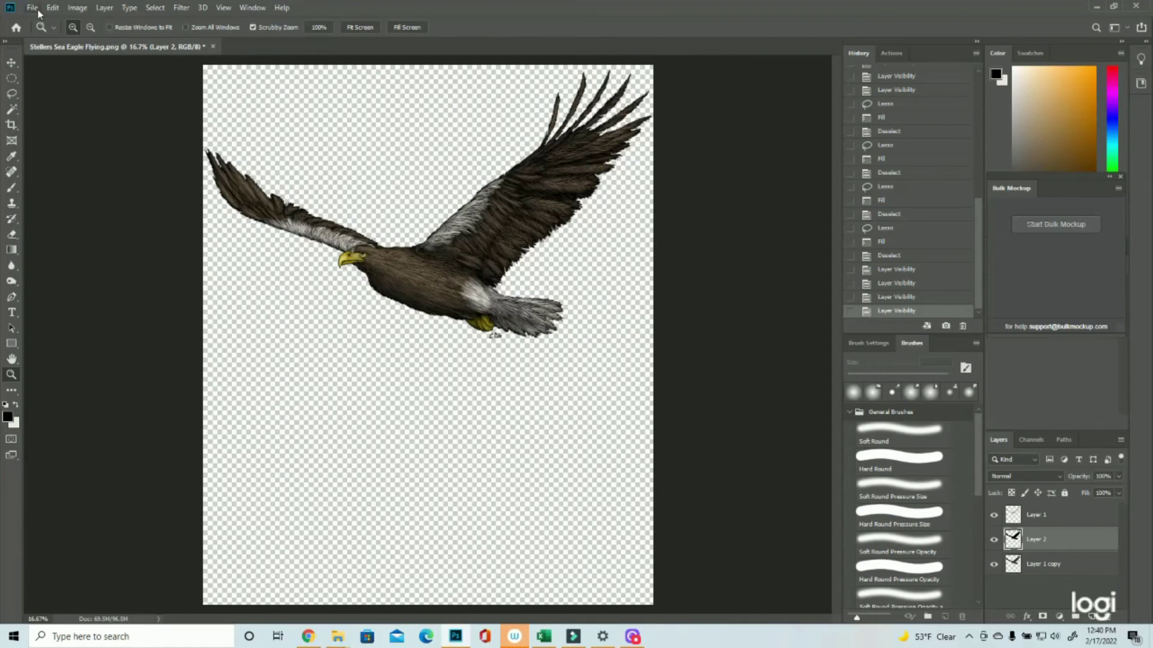
scroll(370, 120, "up", 1)
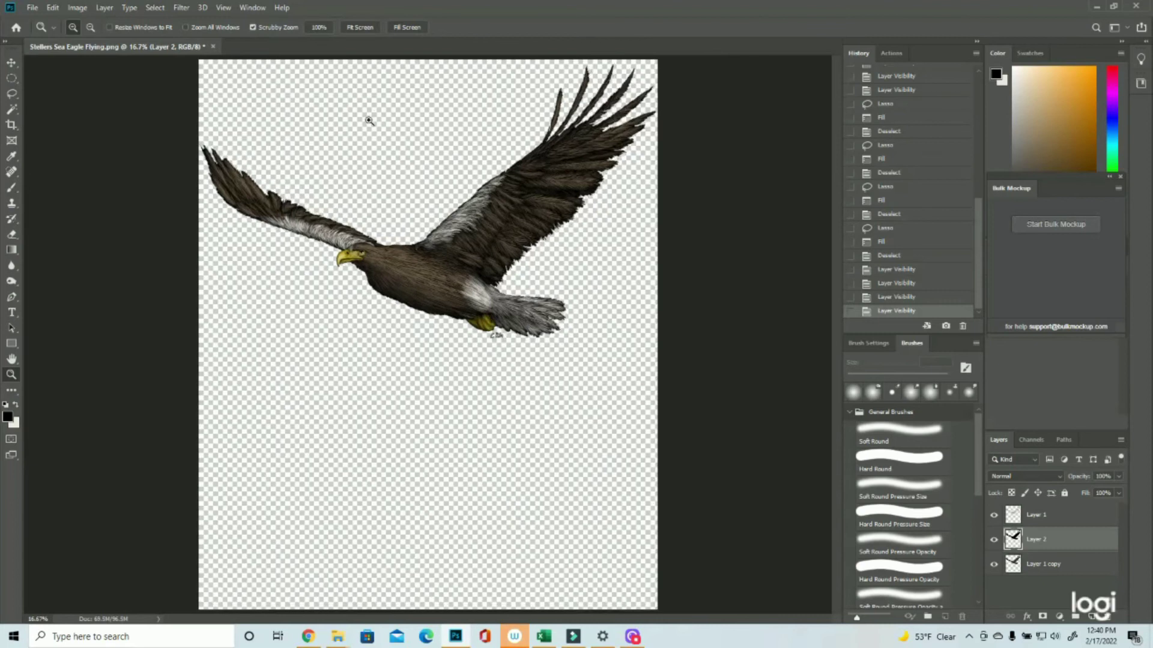
left_click(369, 120)
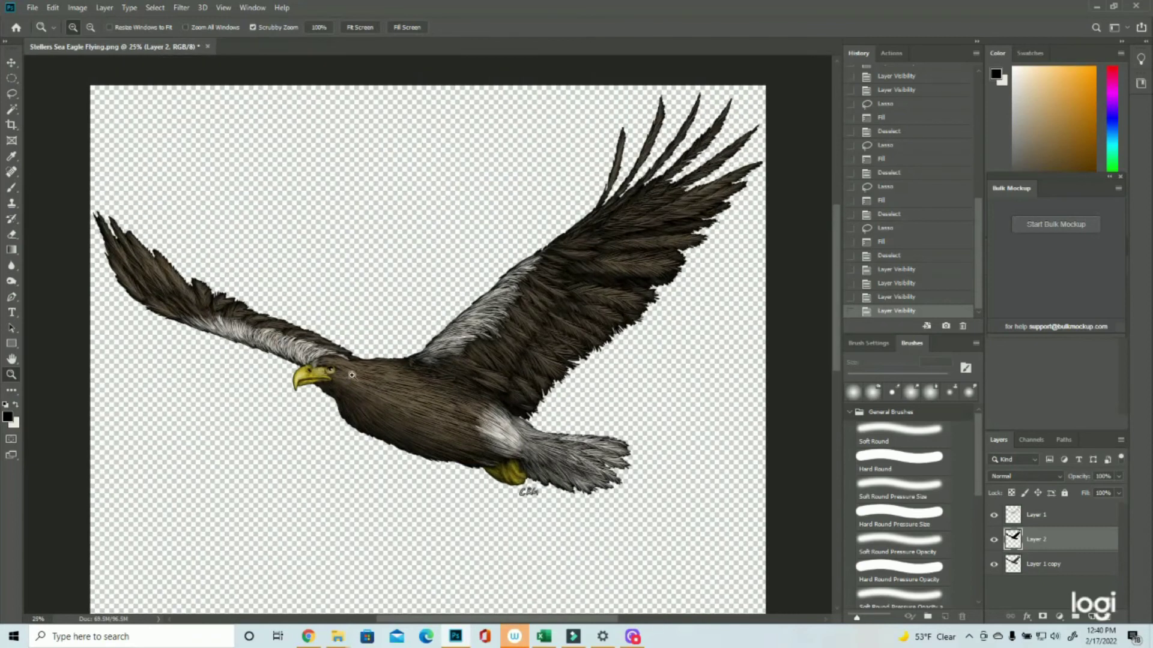
mouse_move(505, 440)
left_mouse_down()
mouse_move(546, 443)
mouse_move(504, 443)
left_mouse_up()
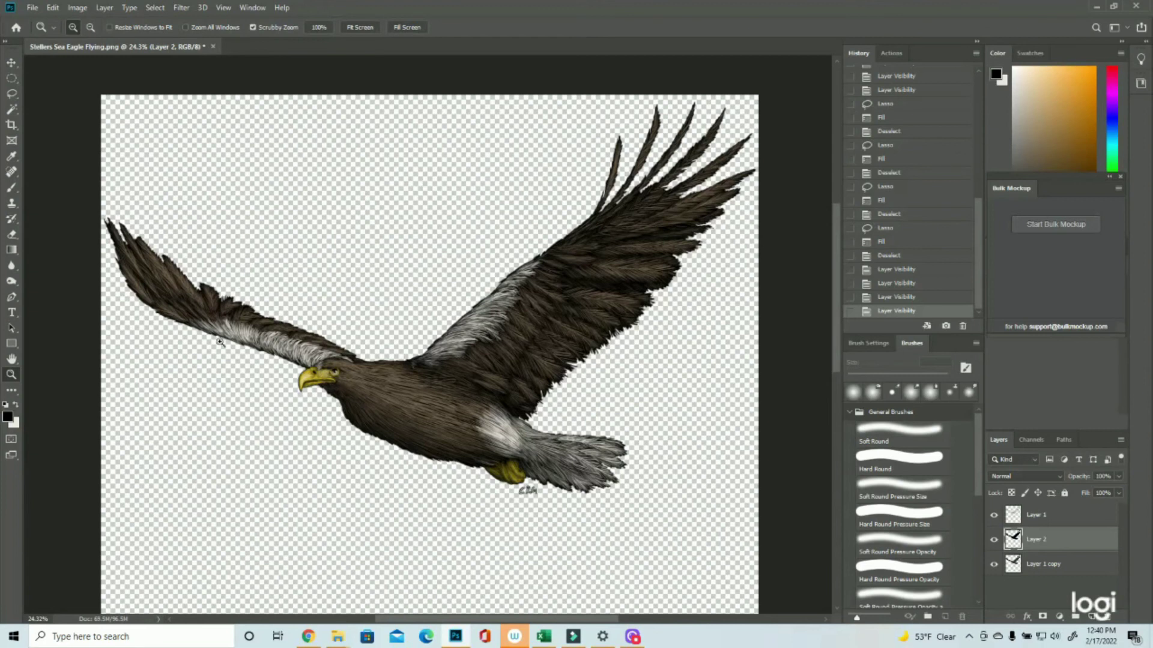
Save As 'Stellers Sea Eagle Flying black background' PSD, accepting the Photoshop Format Options.
left_click(32, 7)
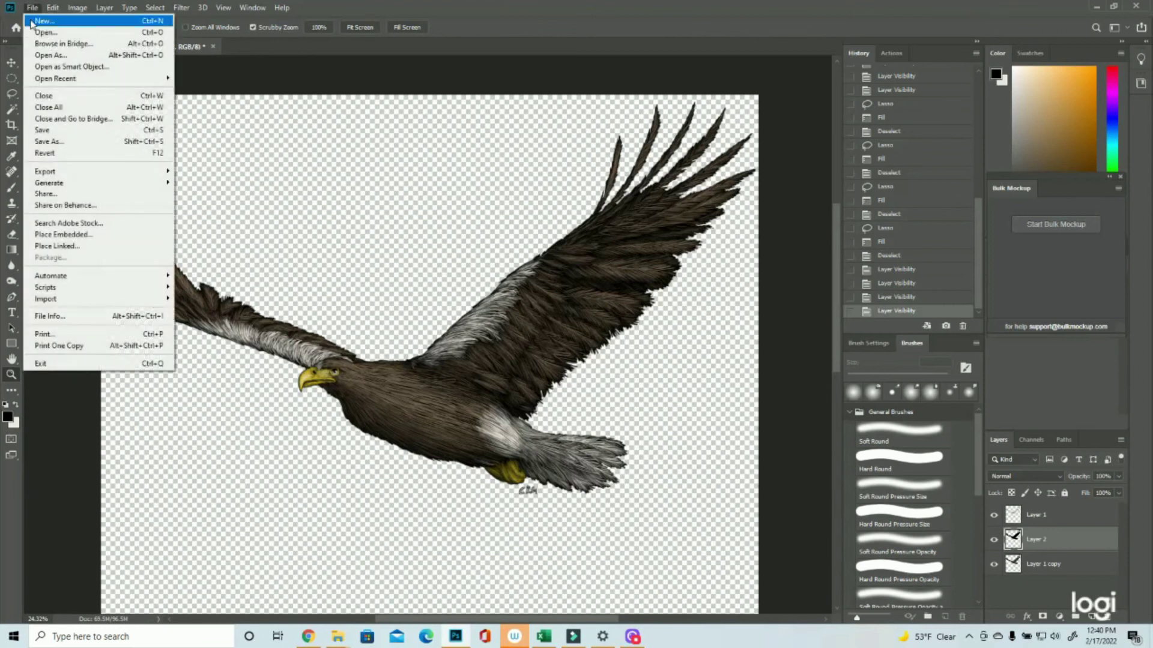
left_click(48, 142)
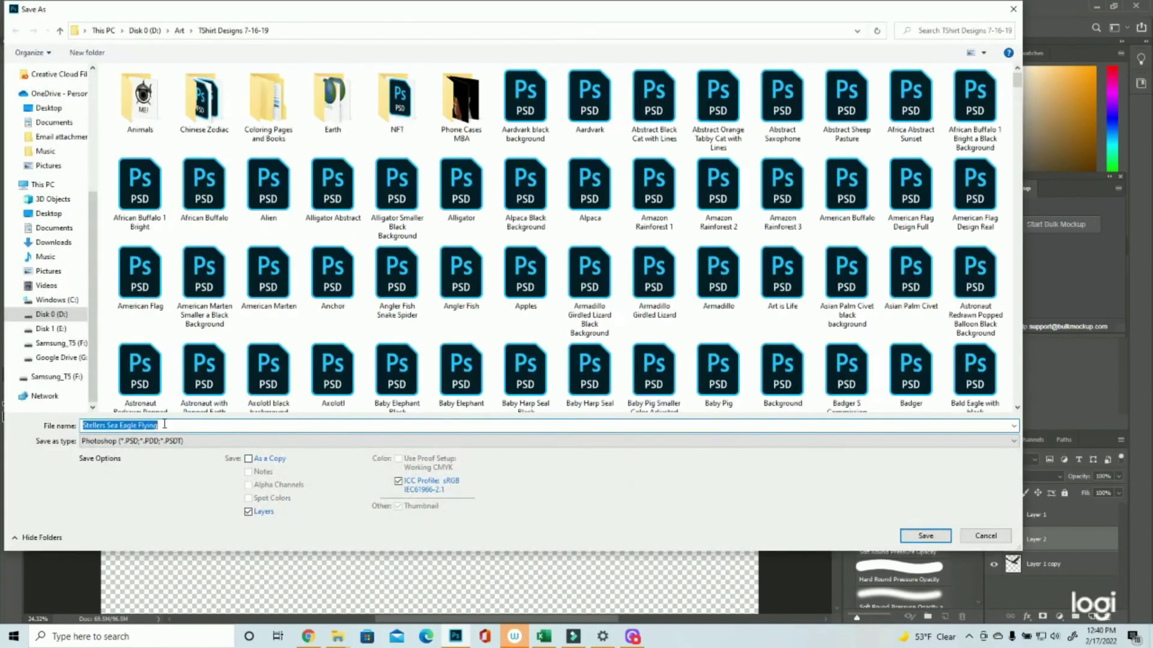
left_click(173, 425)
type("black background")
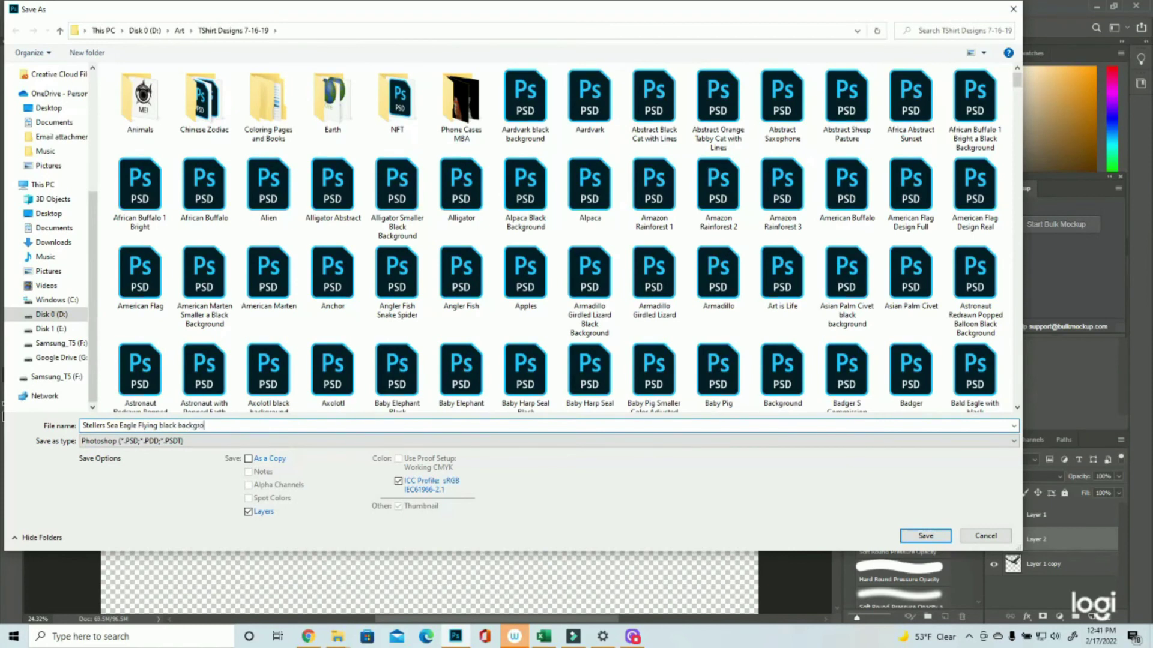
left_click(925, 535)
left_click(708, 180)
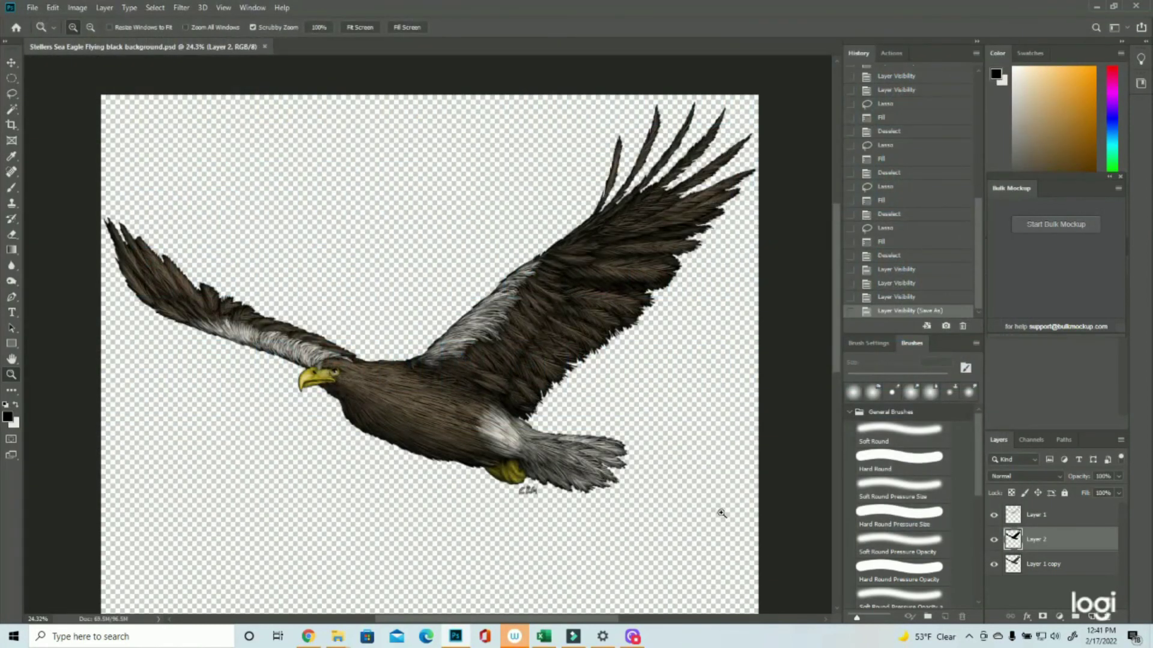